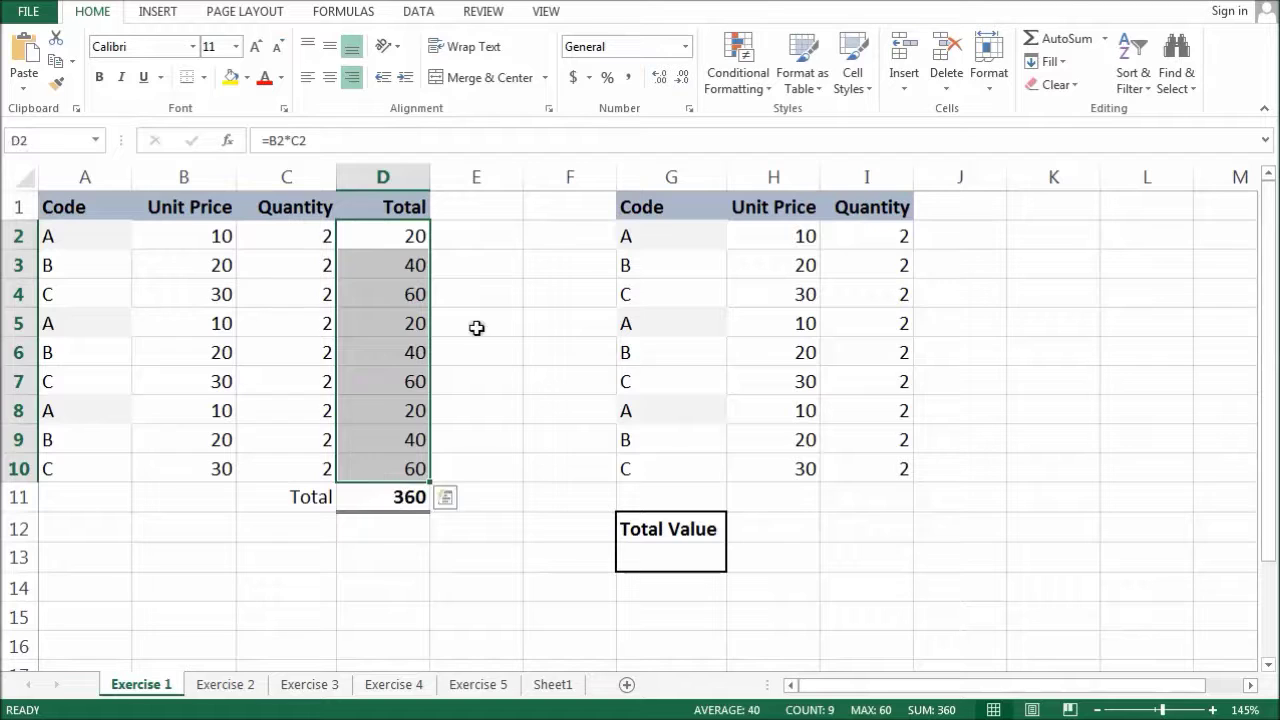
- Examine the row total formula in D2 and the grand total formula in D11 of the first table
double_click(405, 236)
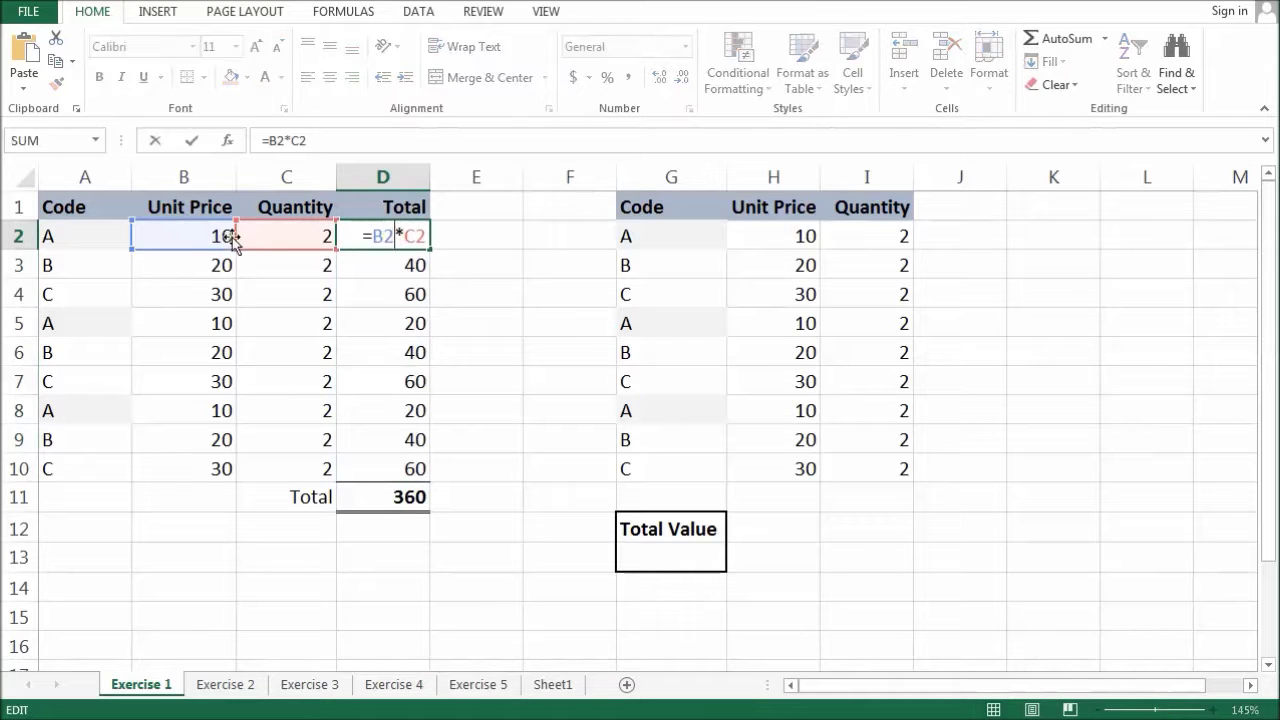
left_click_drag(306, 141, 247, 141)
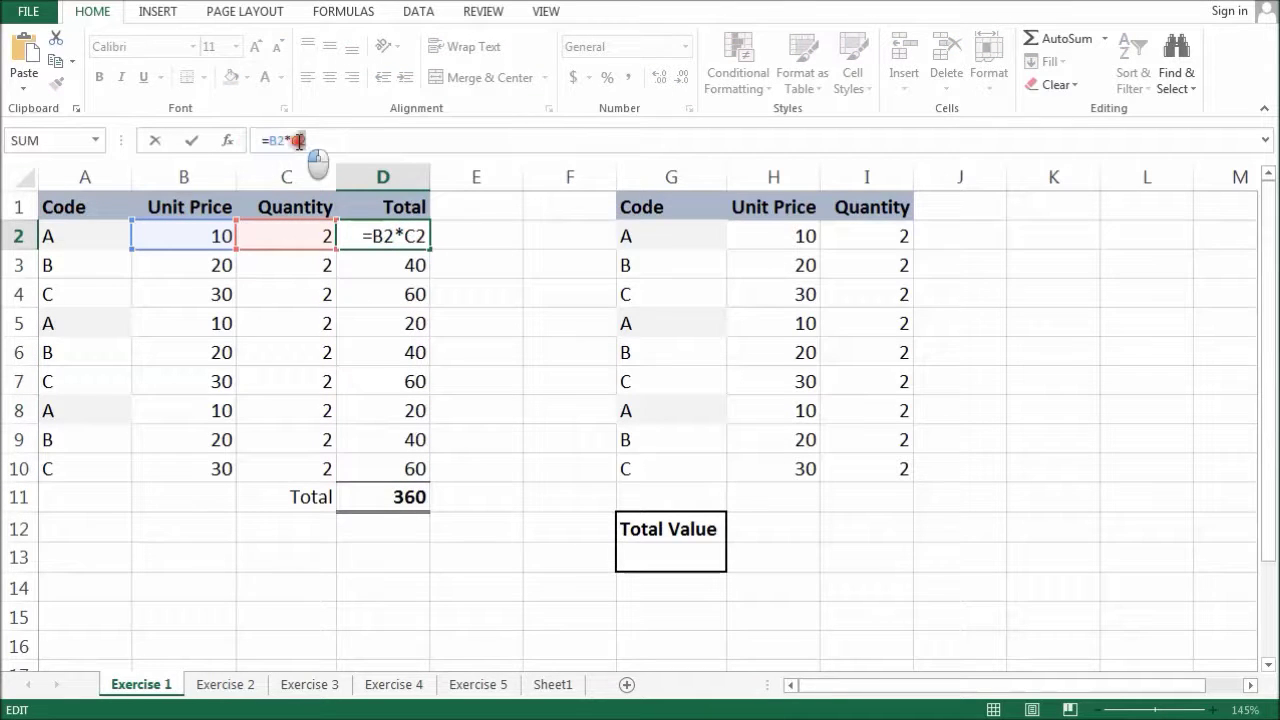
left_click(400, 496)
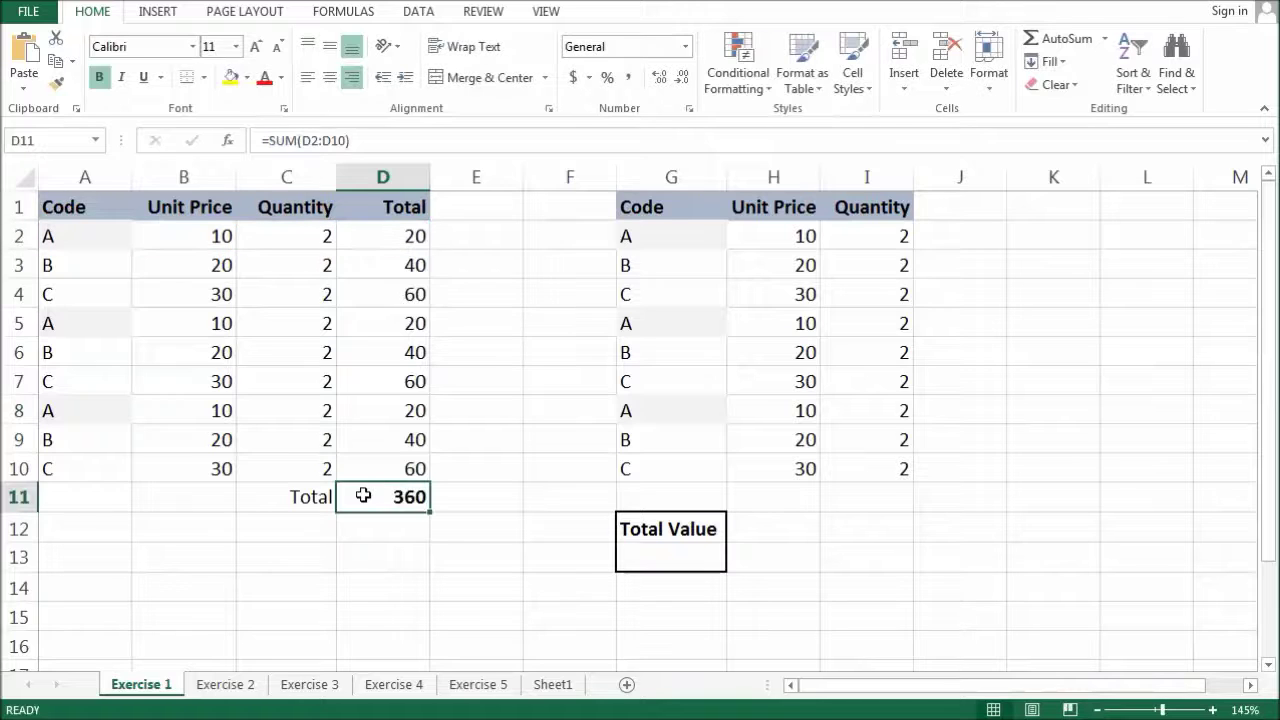
double_click(406, 494)
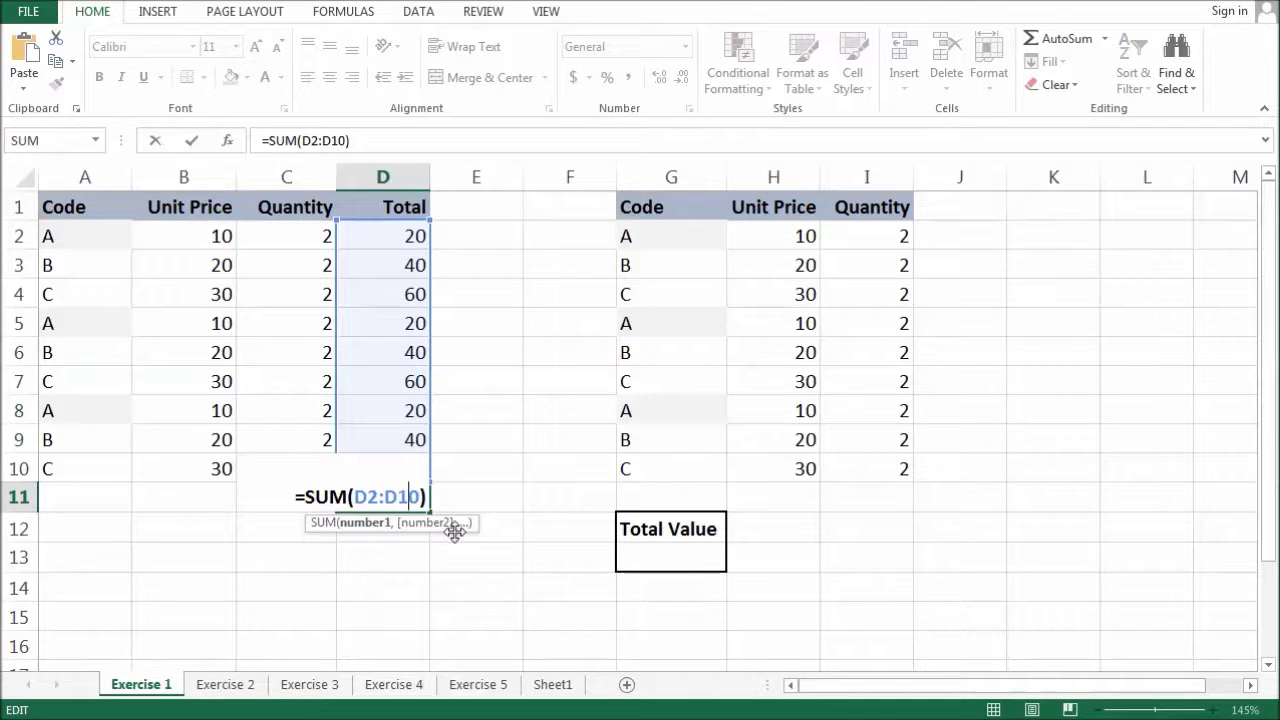
key("Escape")
- Compare the G1:I10 table, which has no Total column, with the first table and its grand total in D11
left_click_drag(640, 207, 904, 469)
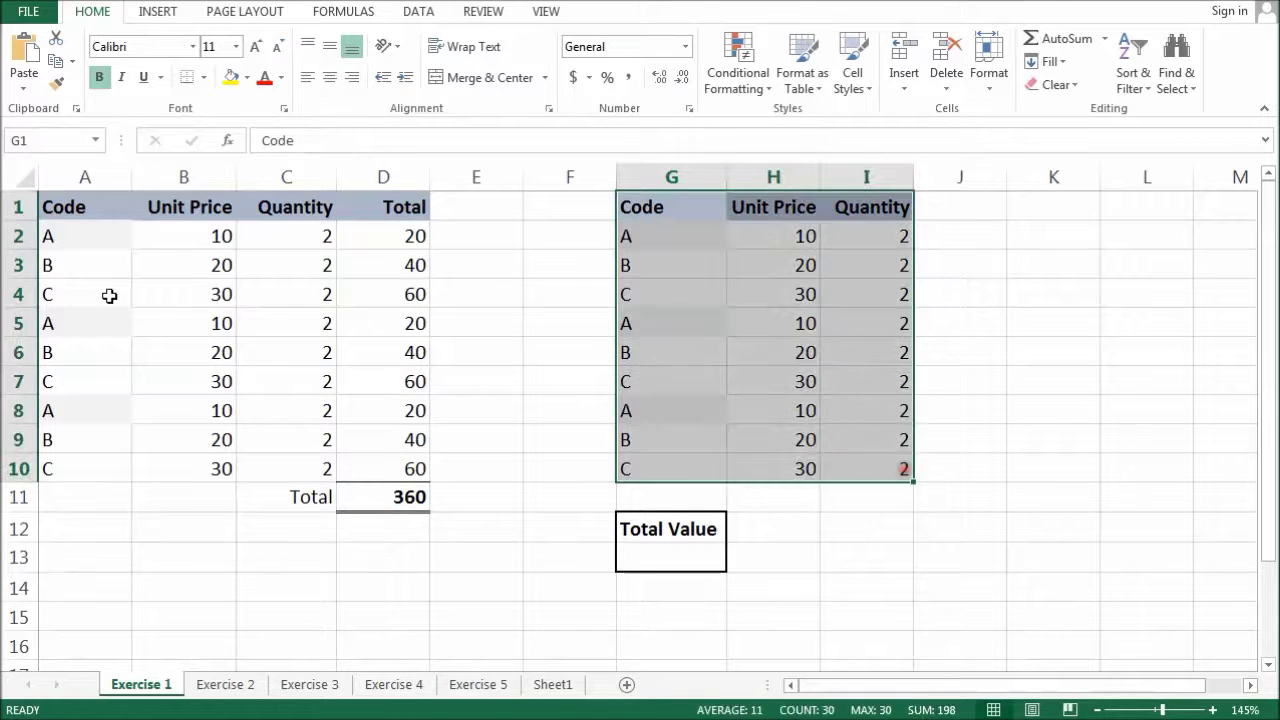
left_click_drag(934, 212, 937, 466)
left_click(940, 497)
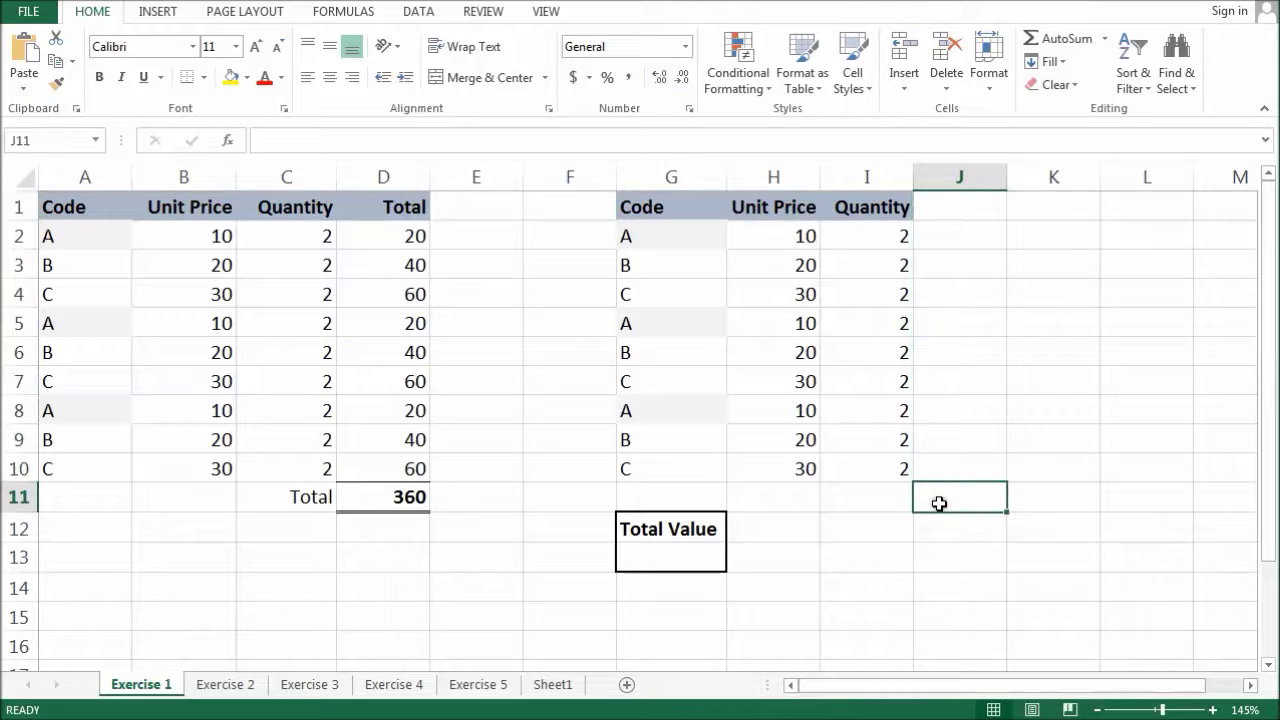
left_click(391, 496)
left_click(960, 510)
left_click_drag(785, 232, 894, 457)
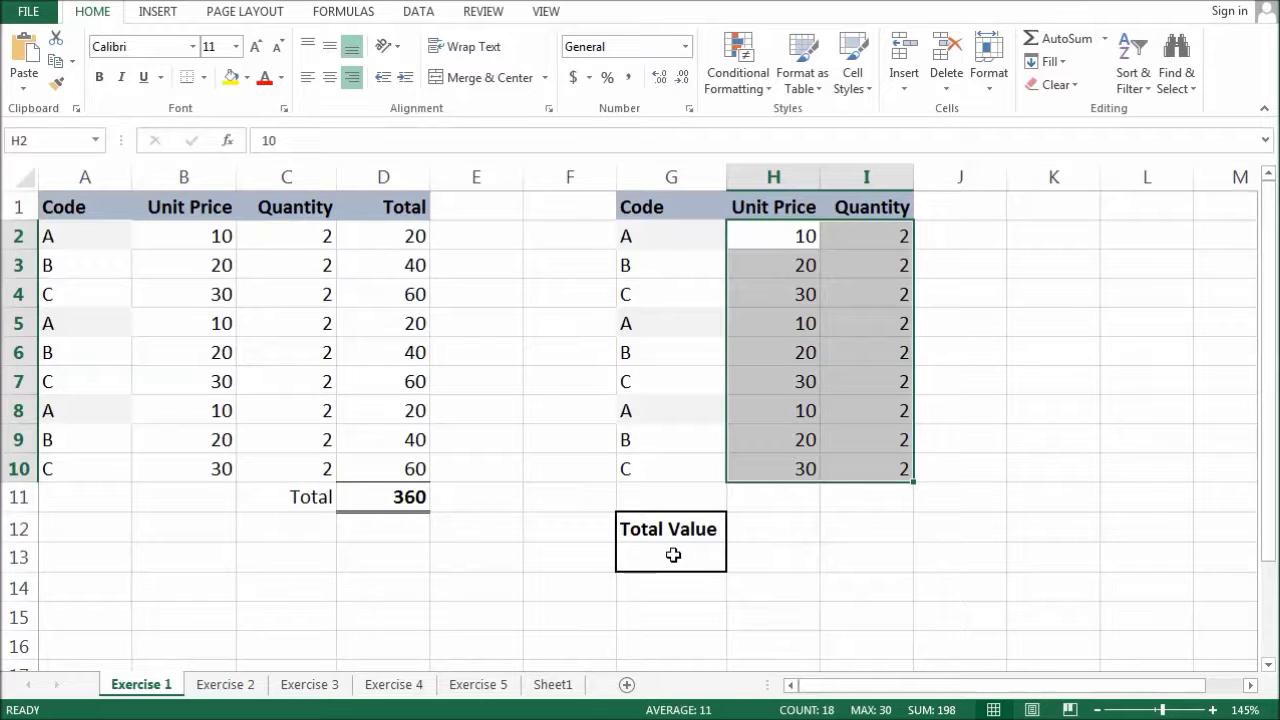
left_click(786, 238)
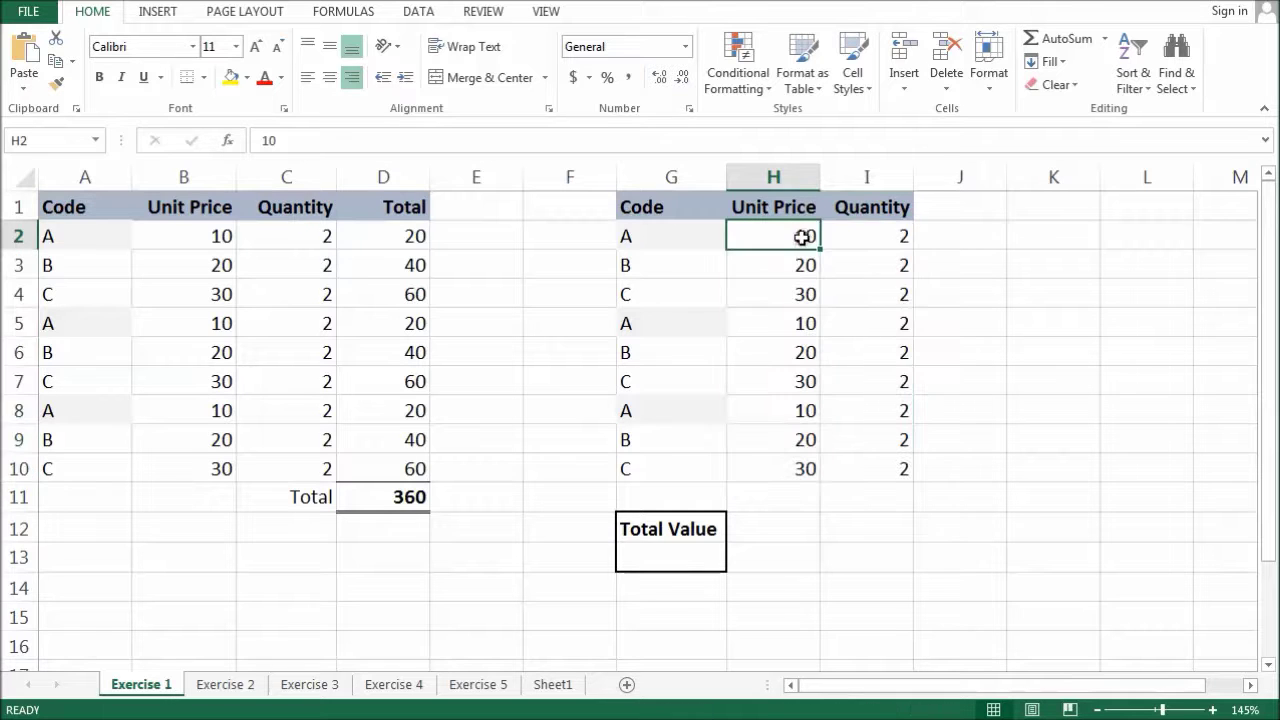
key("Right")
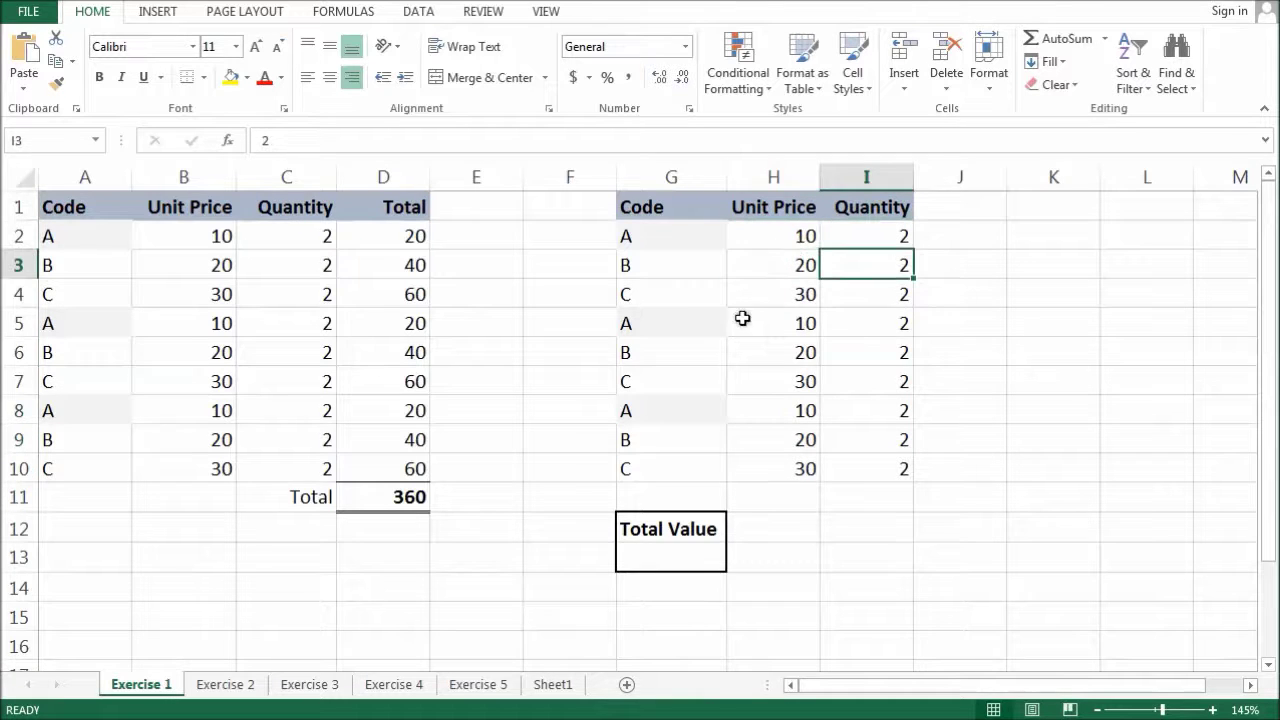
left_click(371, 501)
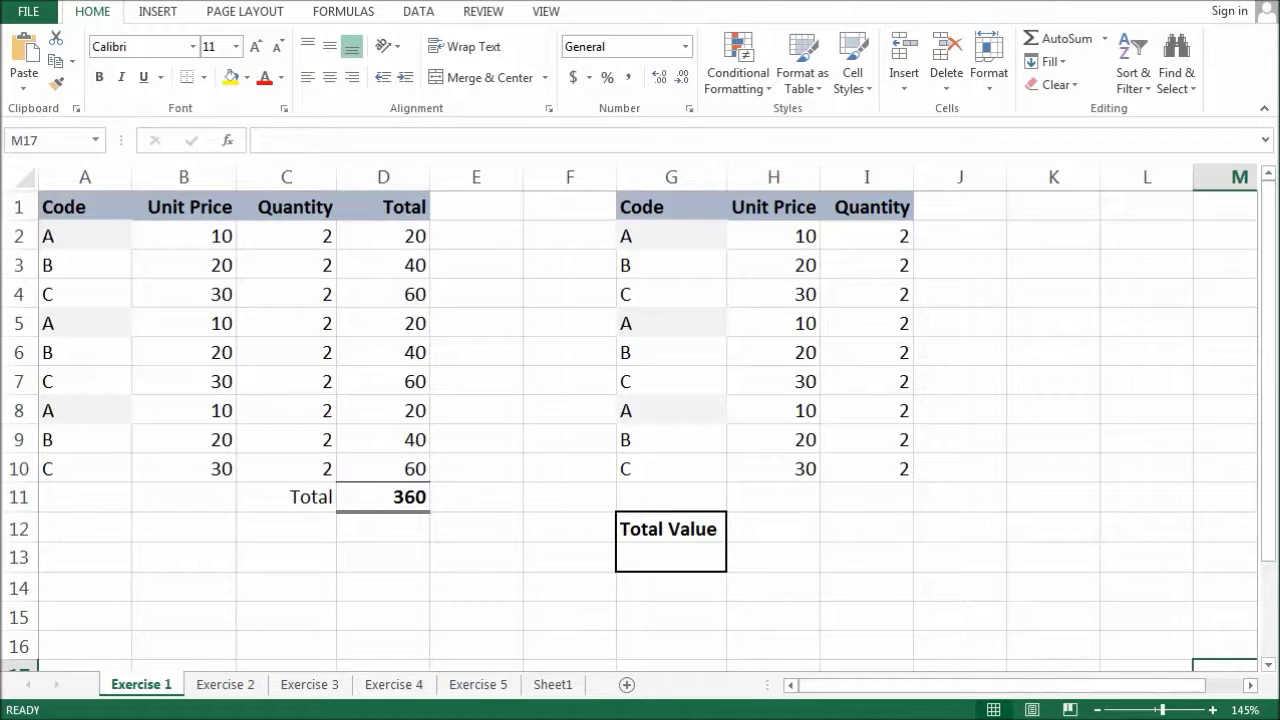
- Calculate the Total Value in G13 with =SUMPRODUCT(H2:H10, I2:I10) and compare it with the grand total in D11
left_click(655, 560)
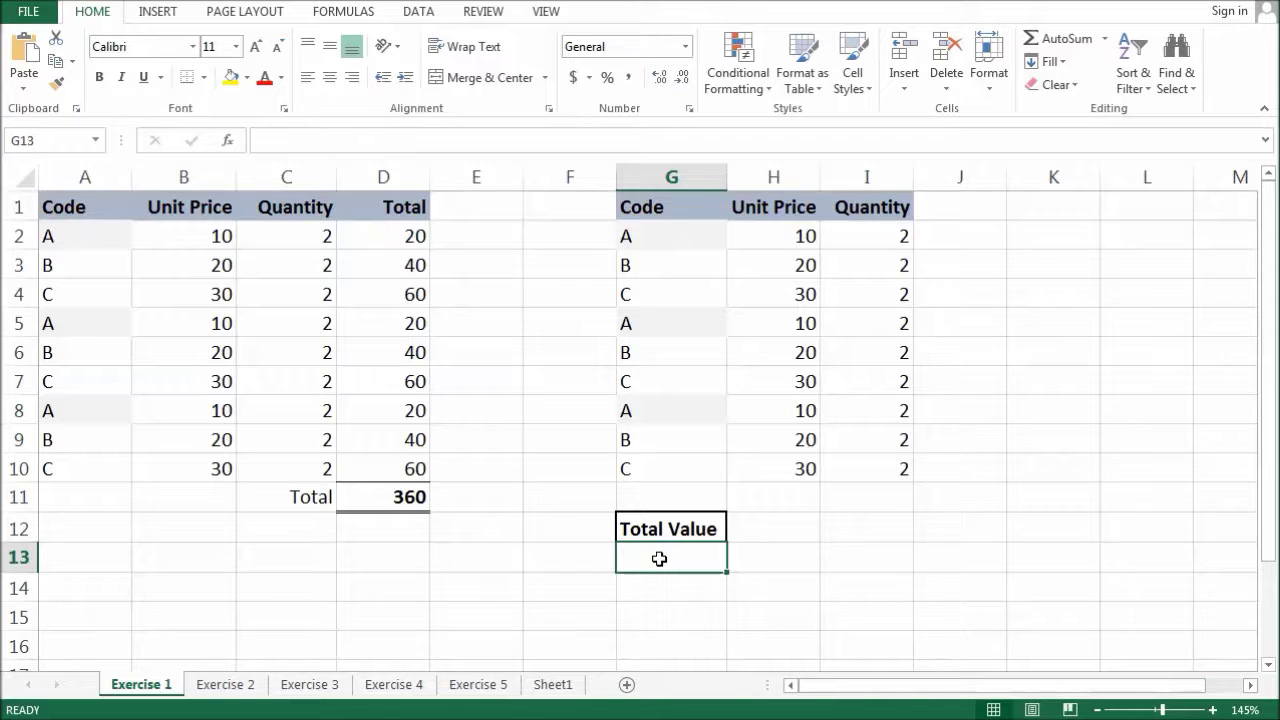
type("=")
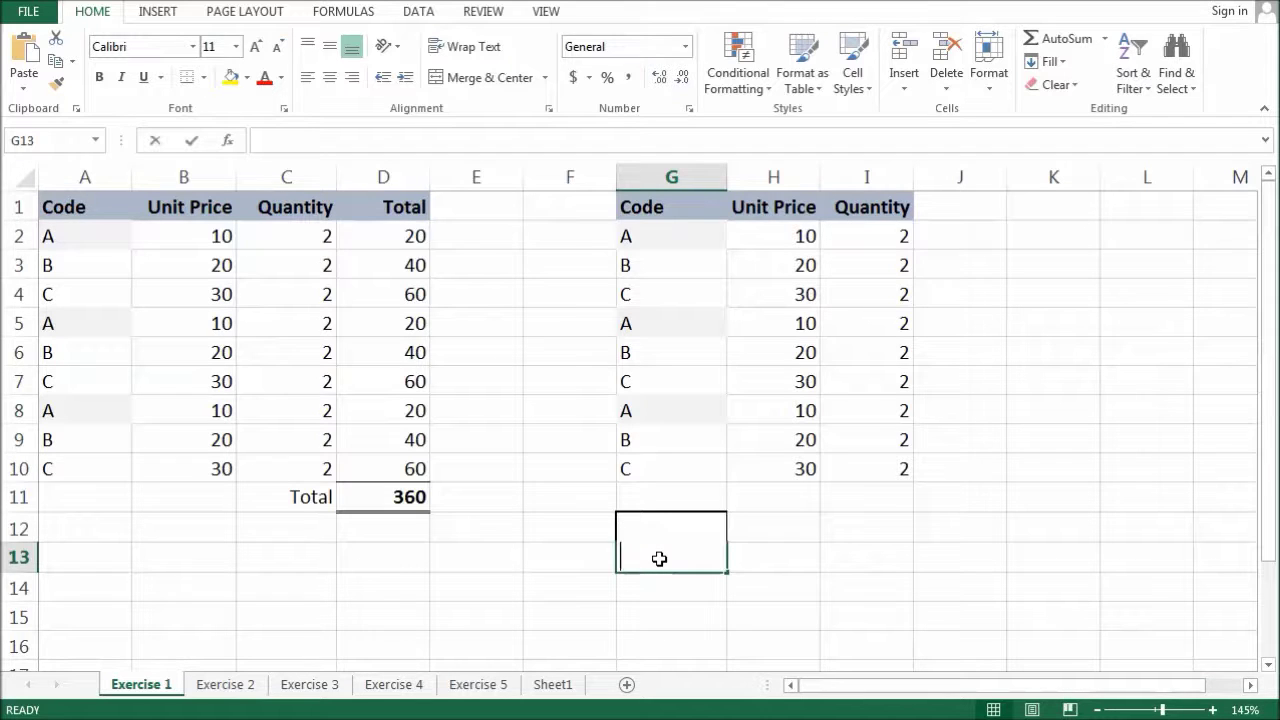
type("S")
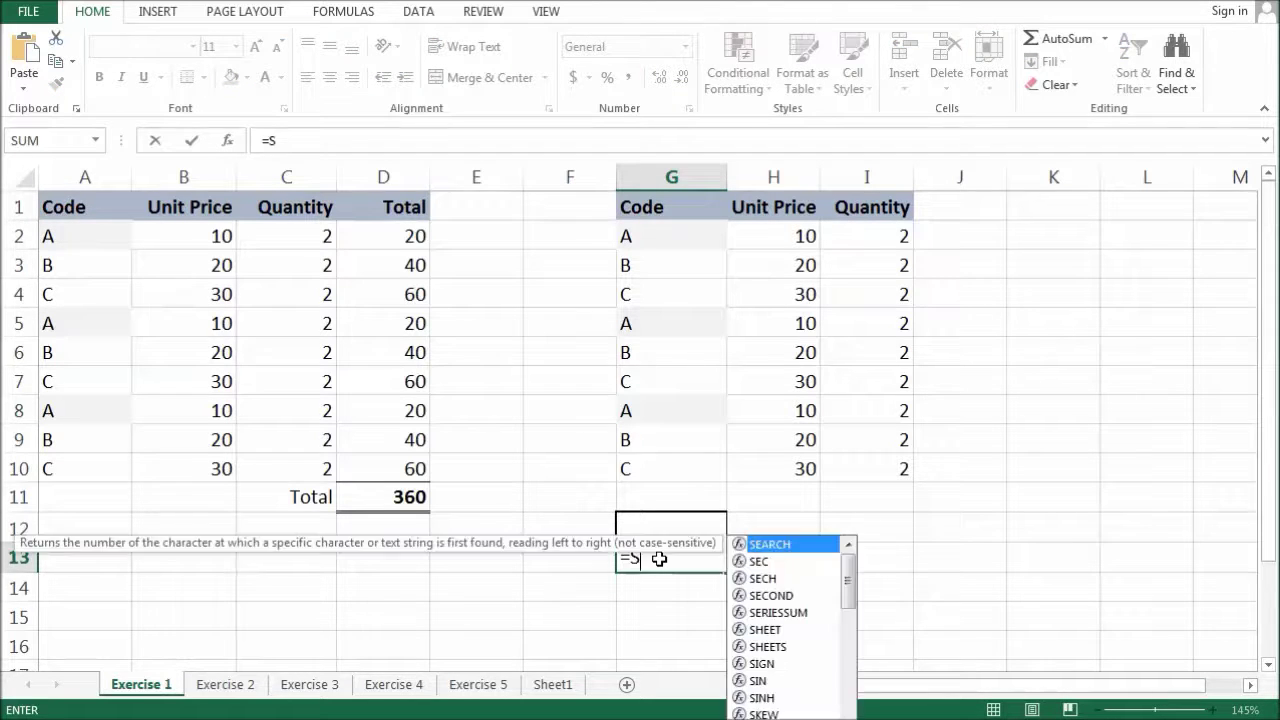
type("UMPRODU")
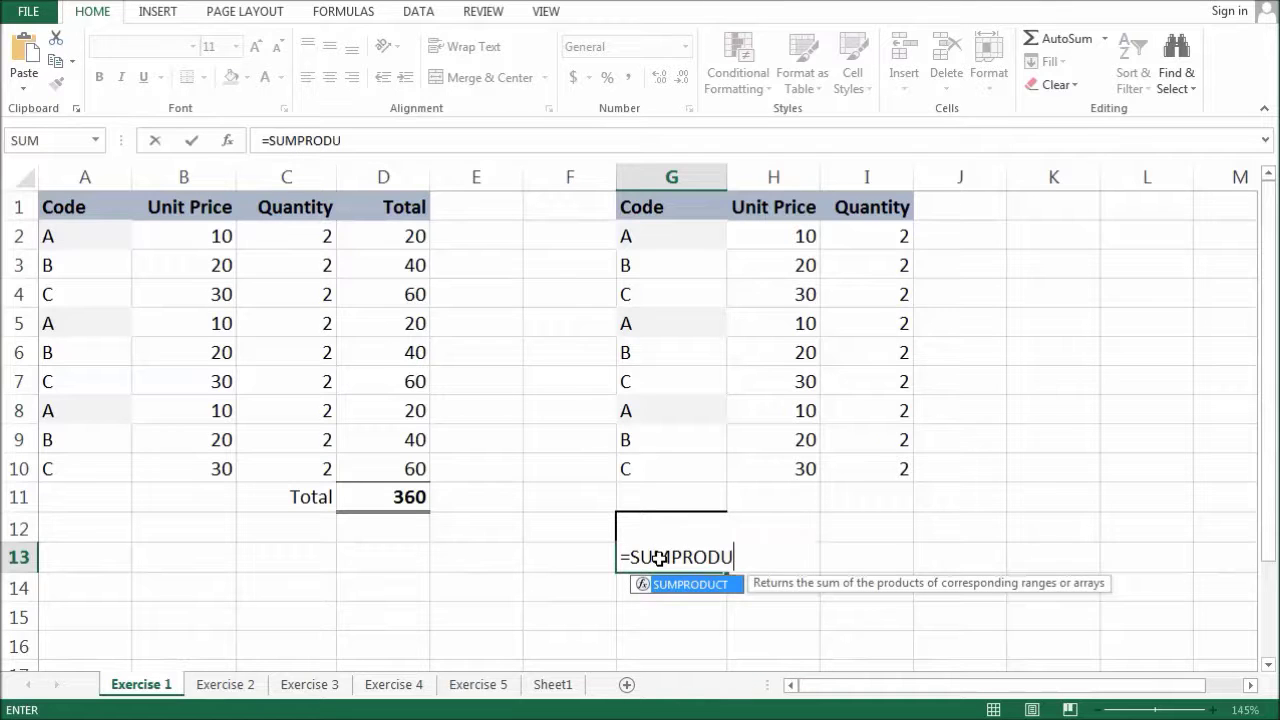
type("CT(")
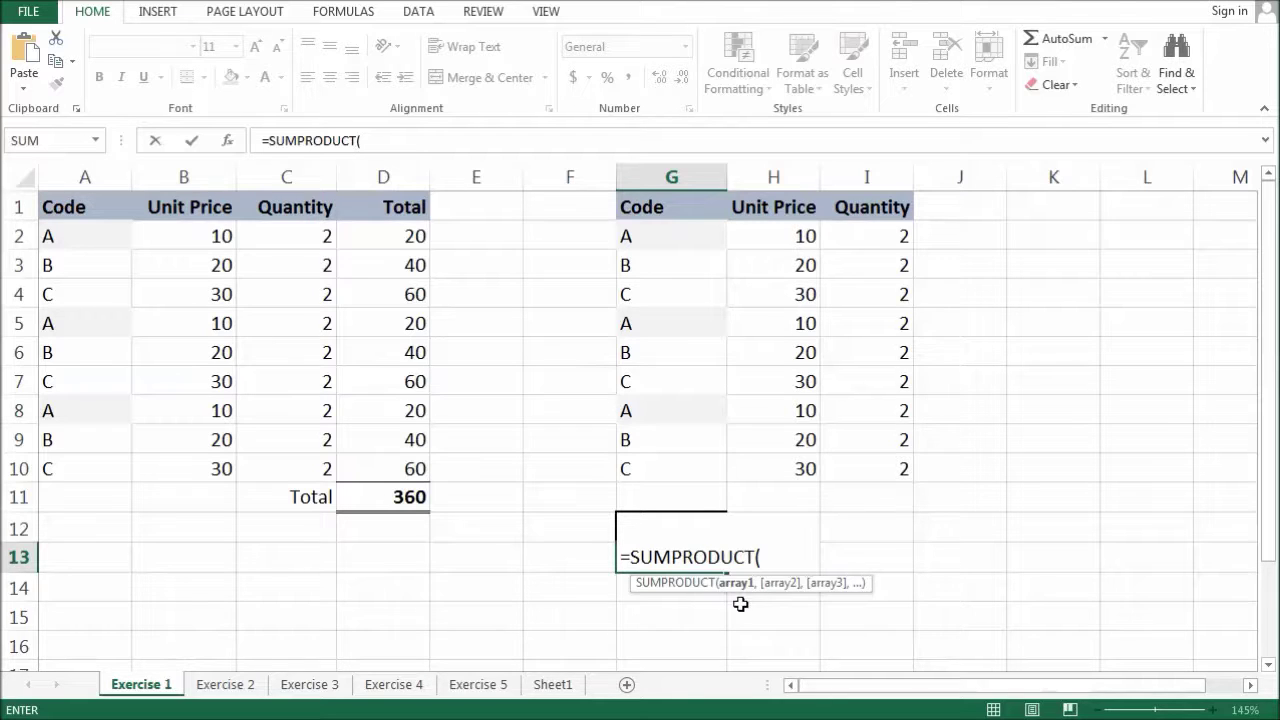
left_click_drag(790, 240, 799, 478)
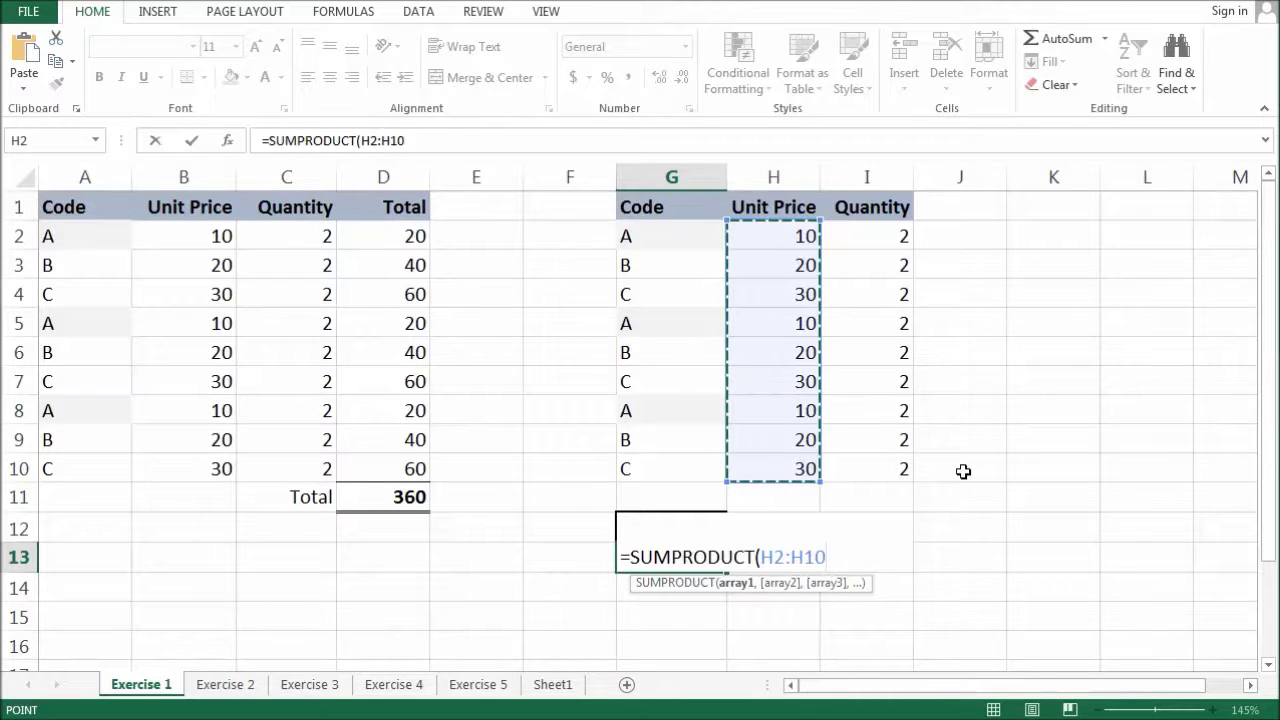
type(",")
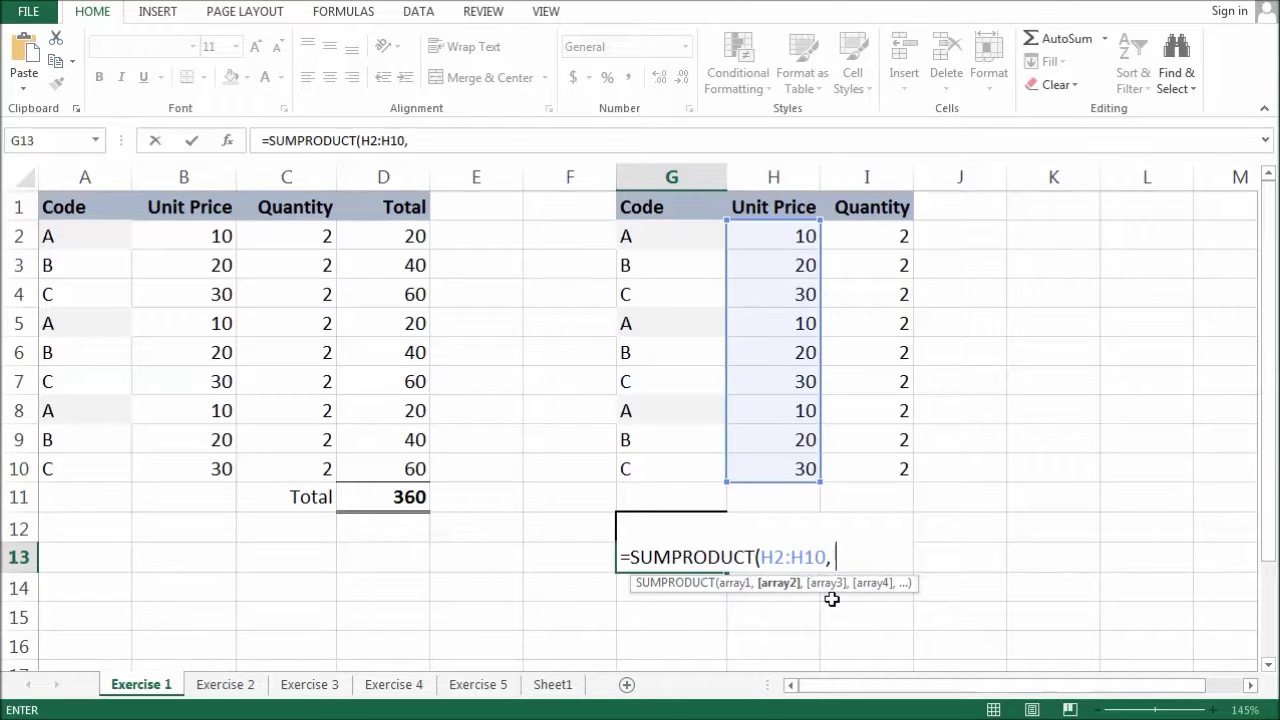
left_click_drag(889, 231, 904, 478)
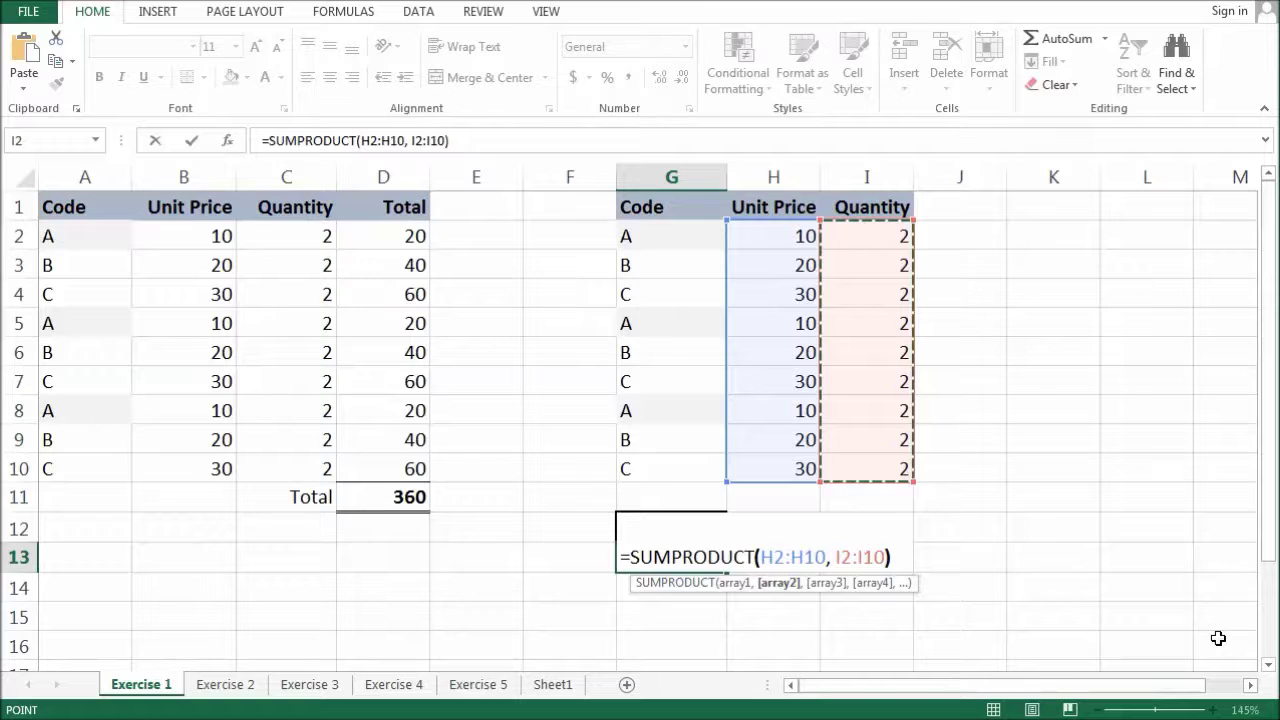
key("Return")
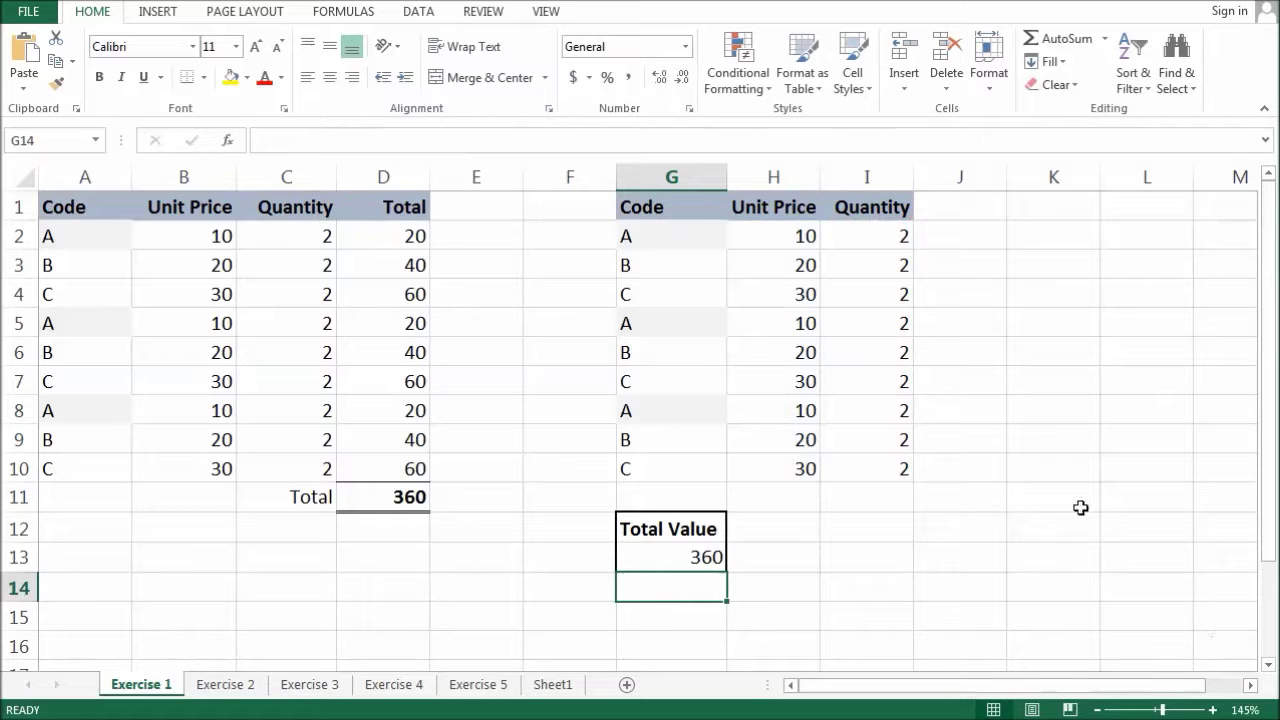
left_click(390, 496)
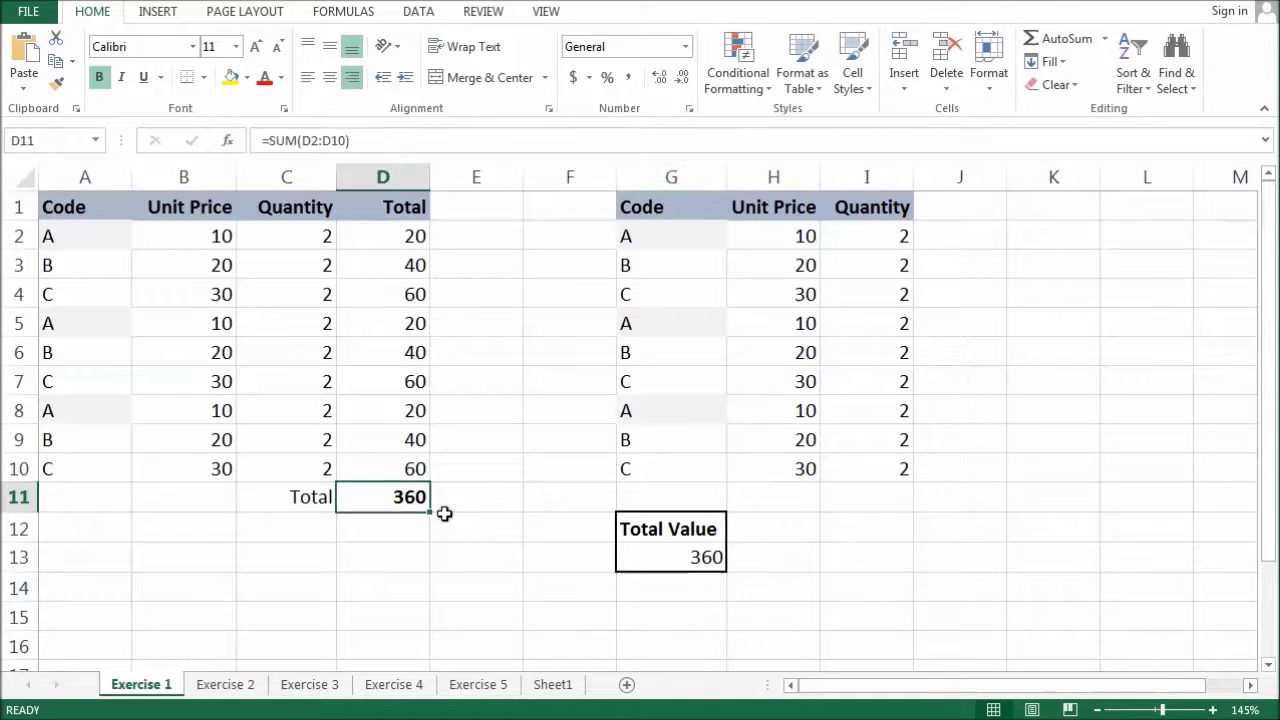
left_click(664, 551)
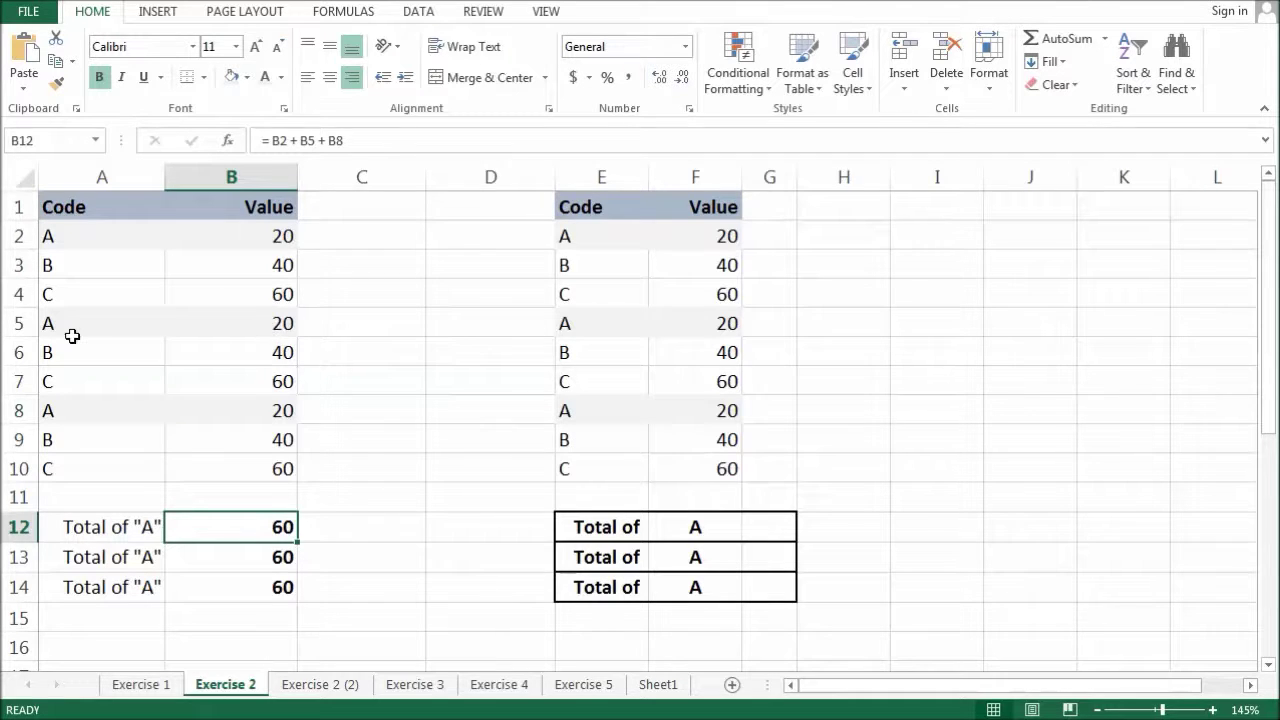
- On the Exercise 2 sheet, examine the code A values in column B and the formulas totalling them in B12, B13 and B14
left_click(284, 246)
left_click(271, 321)
left_click(271, 413)
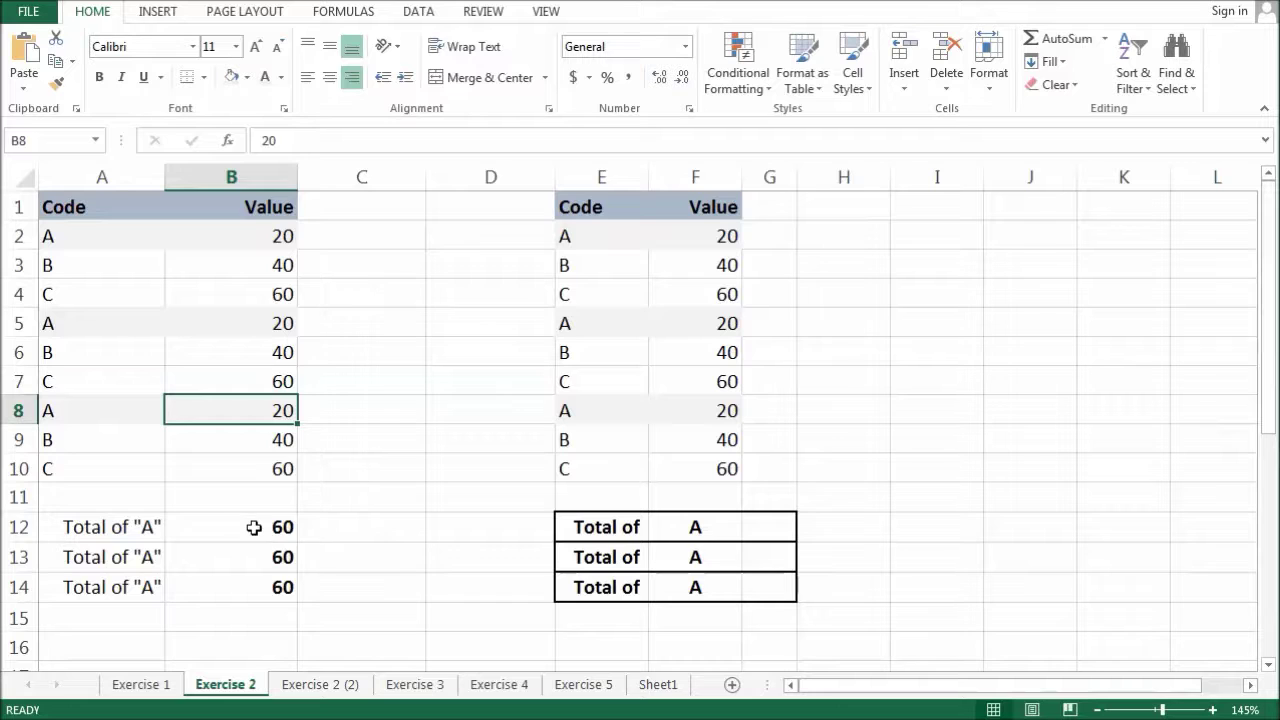
double_click(254, 528)
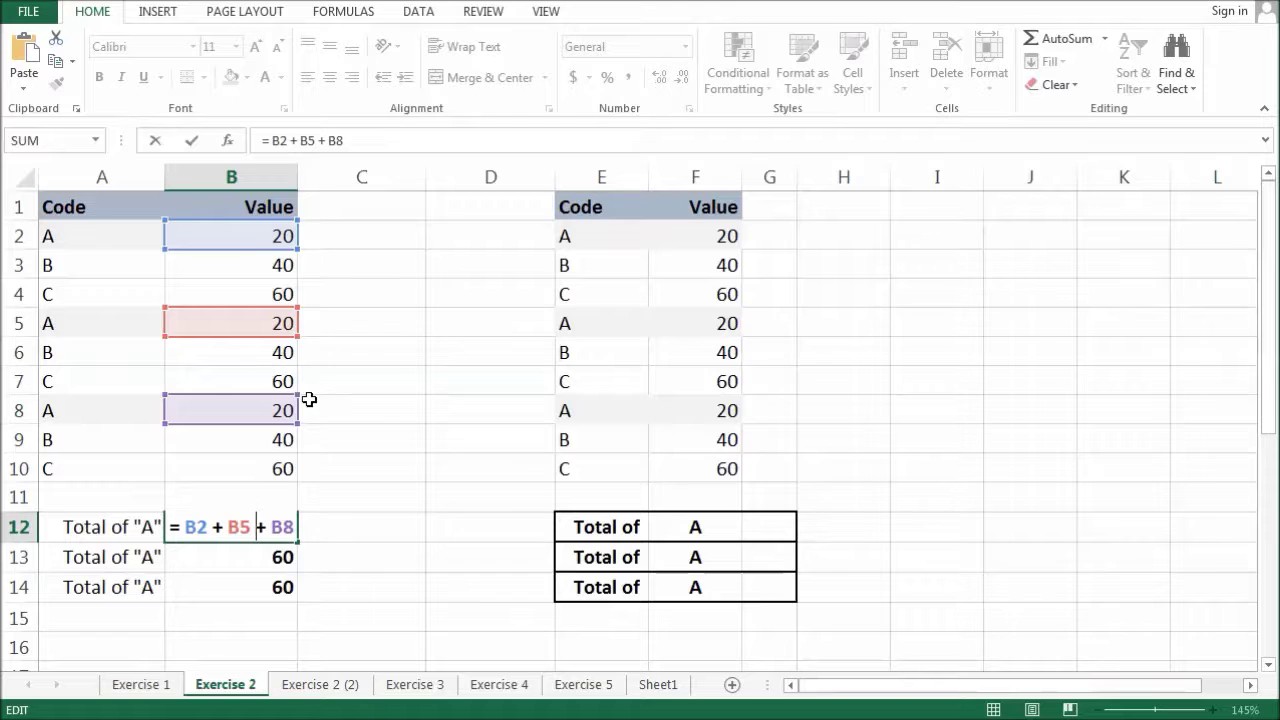
key("Return")
double_click(251, 557)
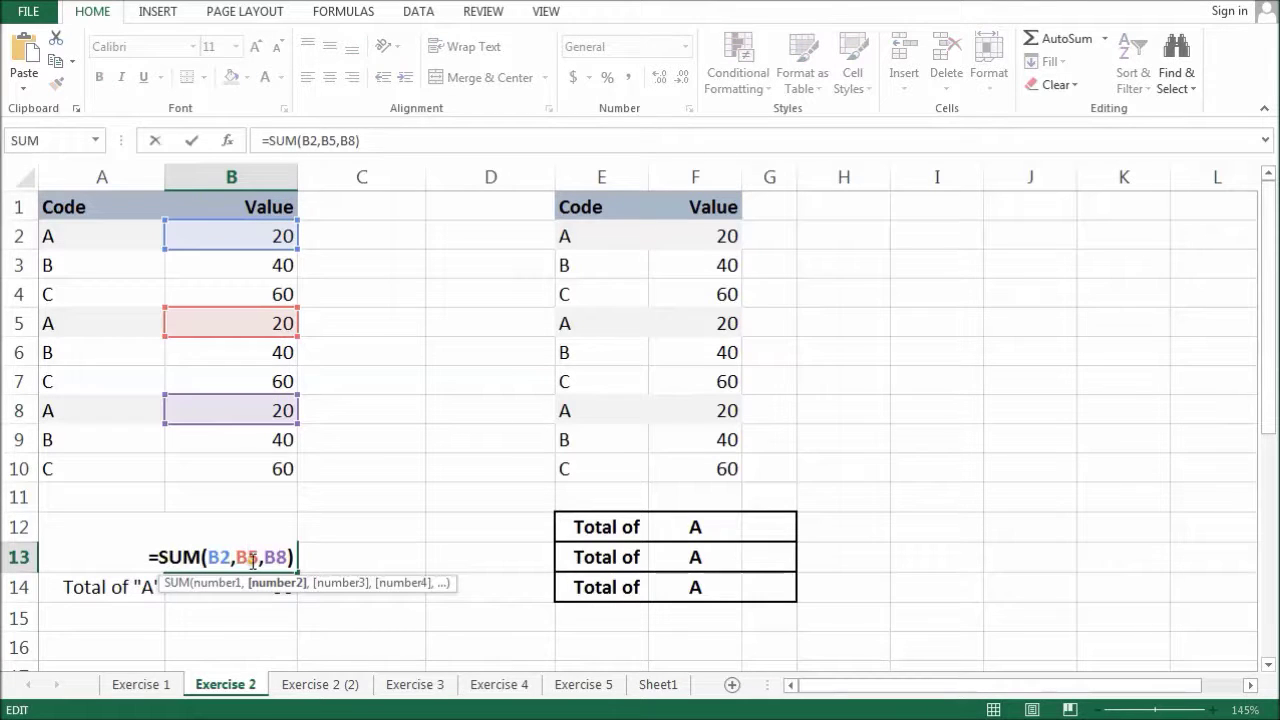
key("Escape")
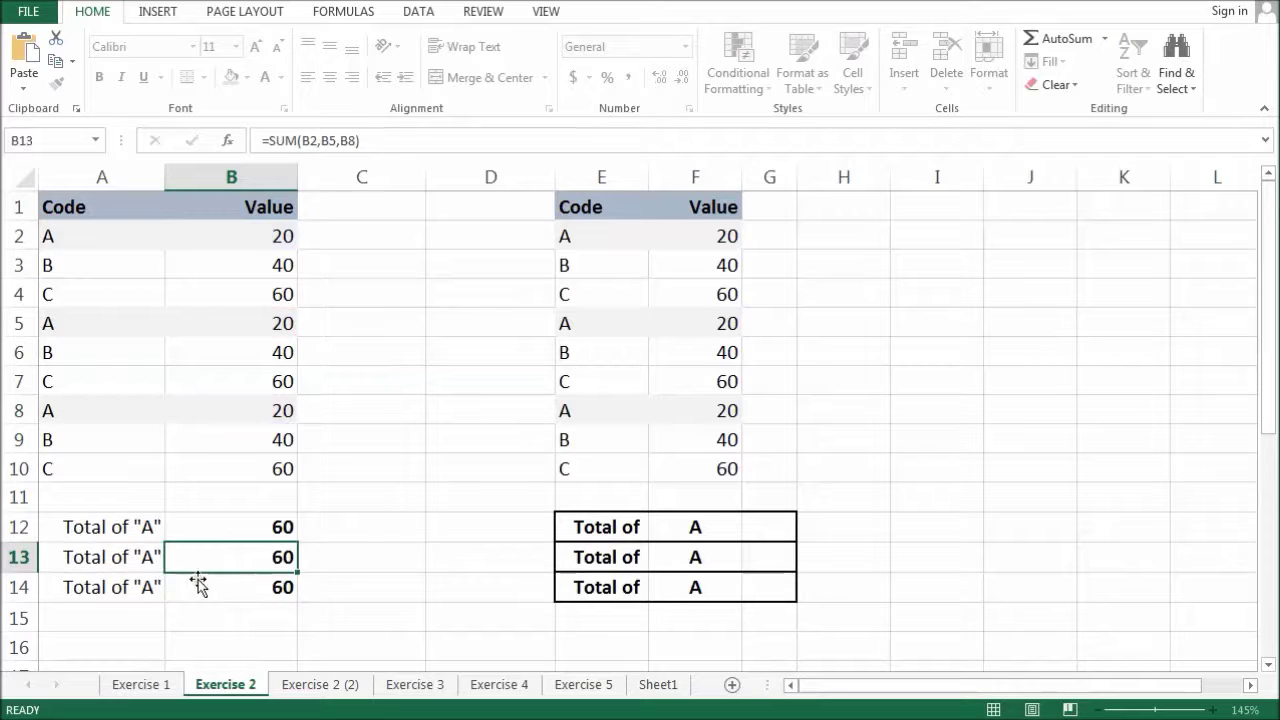
double_click(198, 585)
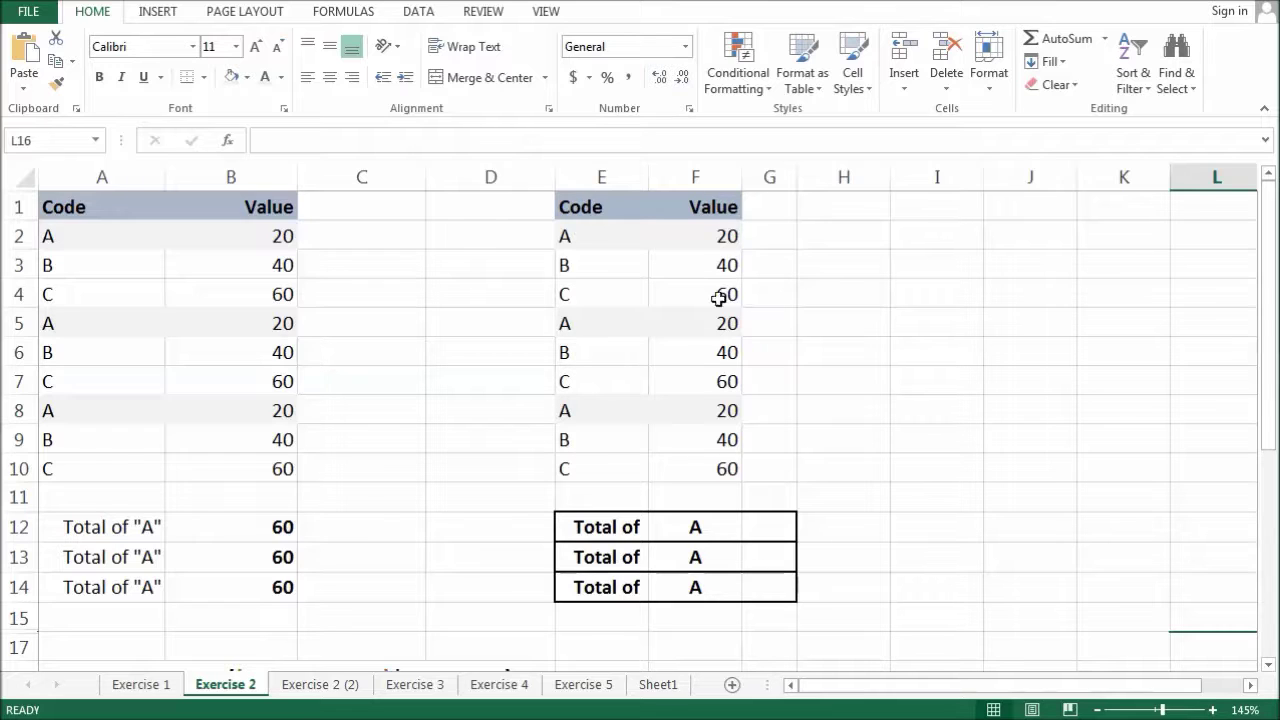
- Review the code A values in F2, F5 and F8 and the empty result cells G12:G14
left_click(723, 234)
left_click(712, 323)
left_click(706, 412)
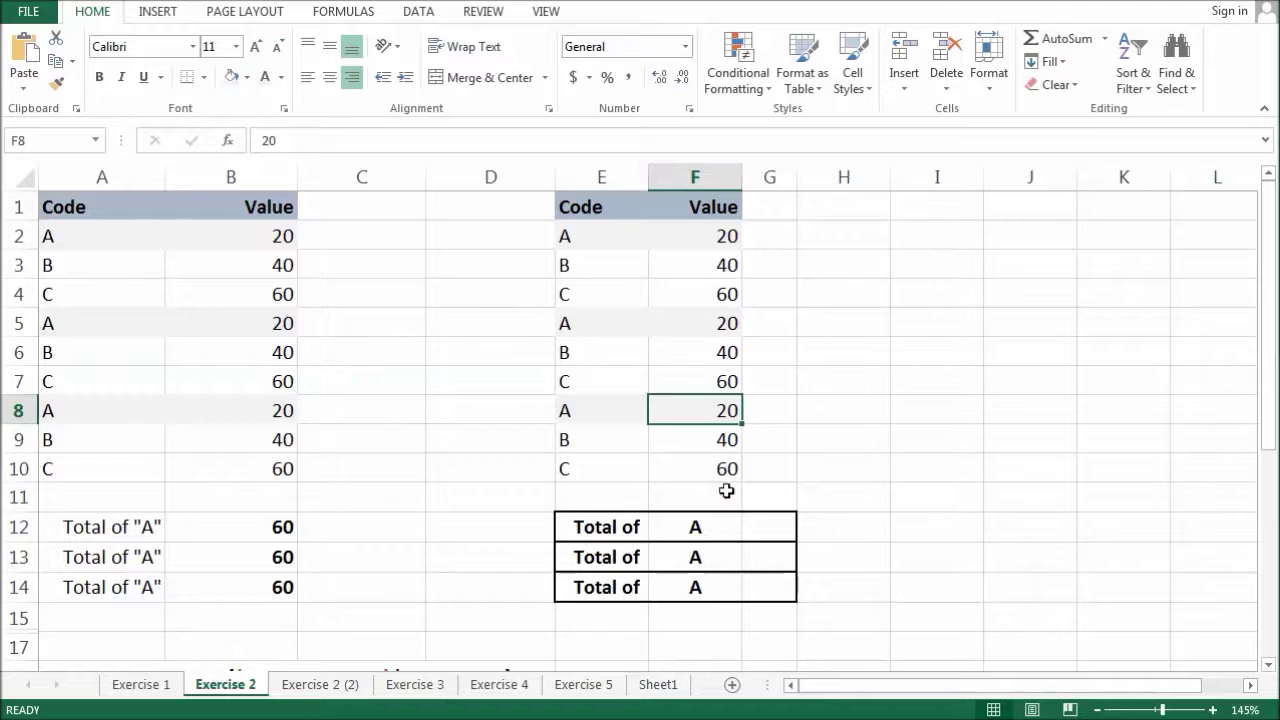
left_click_drag(778, 527, 793, 598)
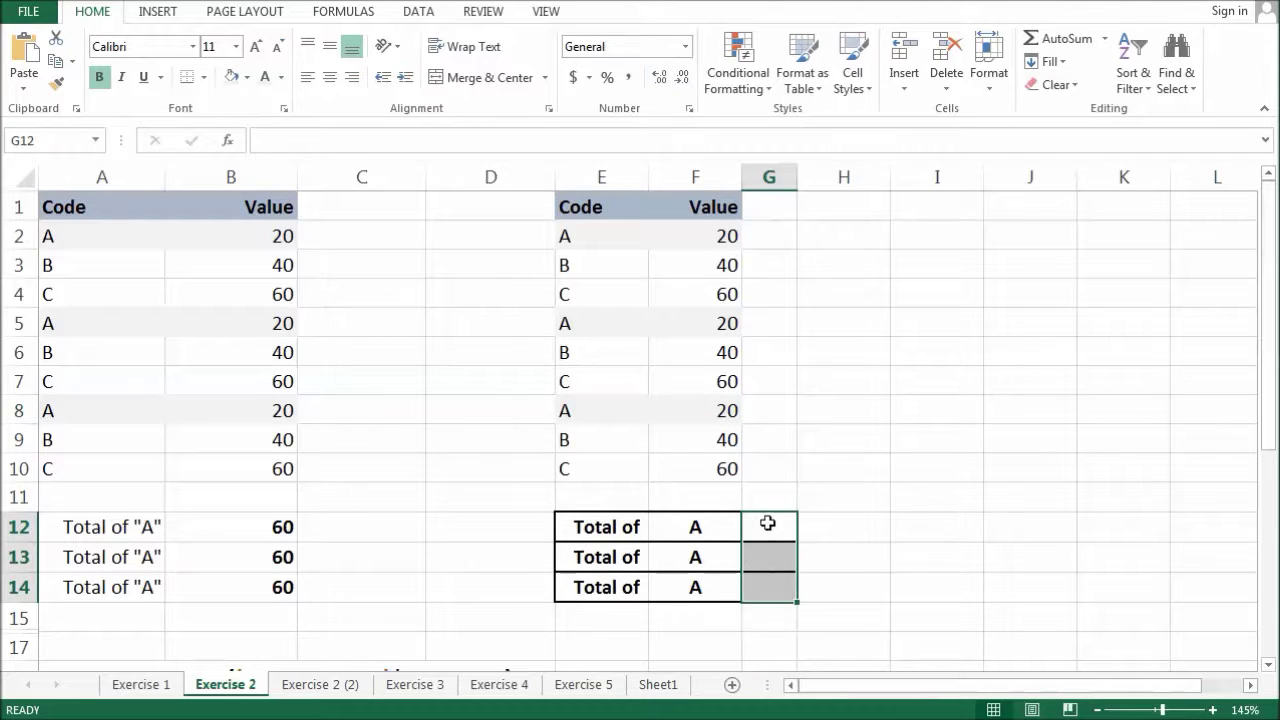
- In G12, begin a SUMPRODUCT formula whose first array compares the codes in E2:E10 with the criterion in F12
left_click(767, 525)
type("=SU")
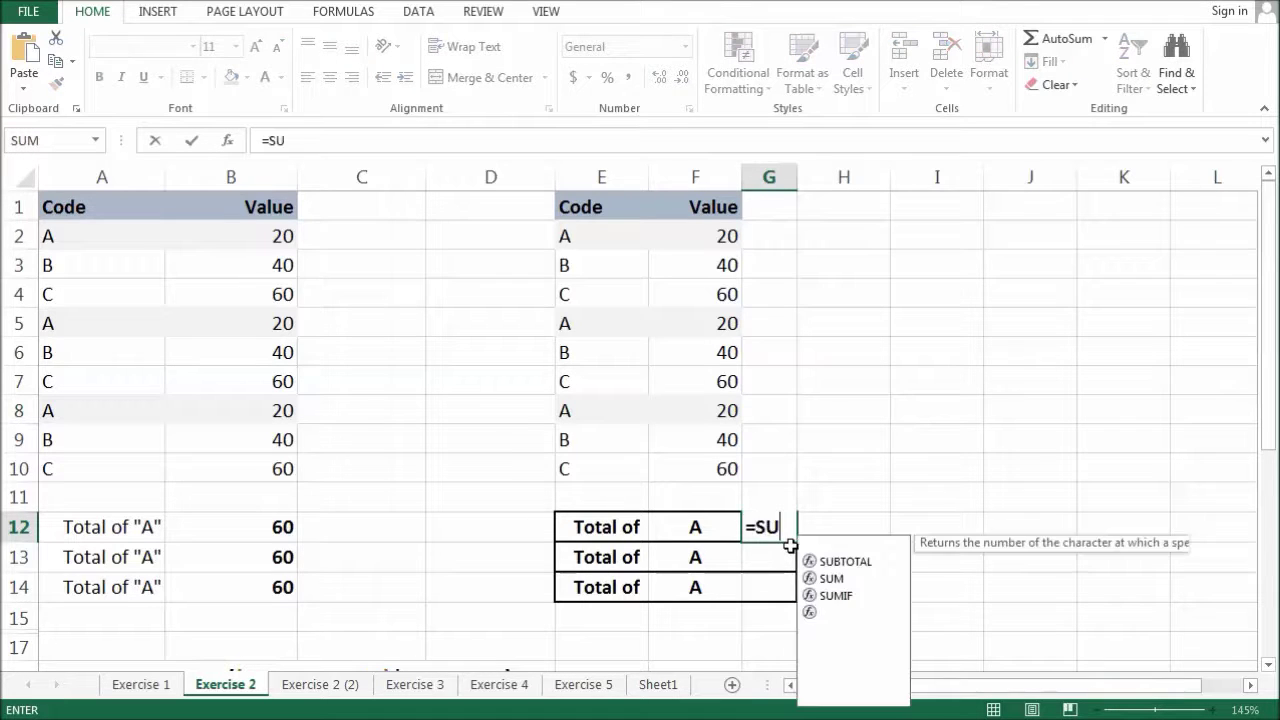
type("MPRODUCT")
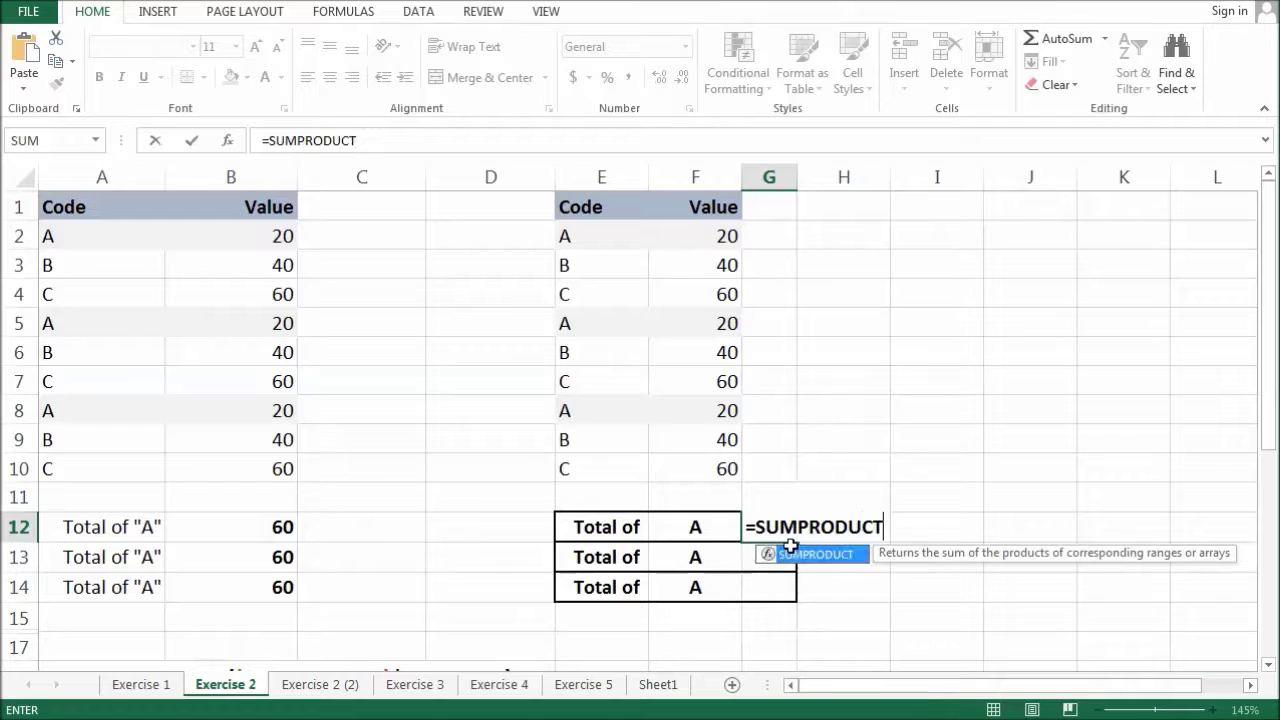
type("(")
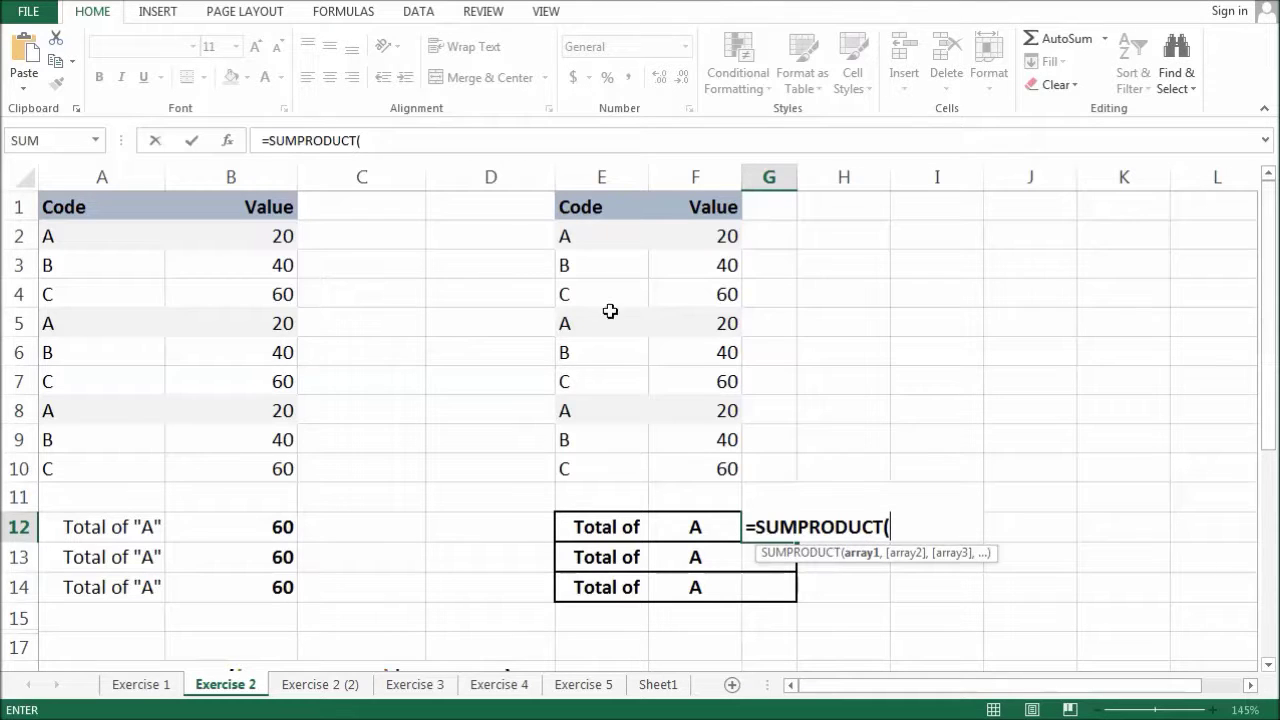
key("F2")
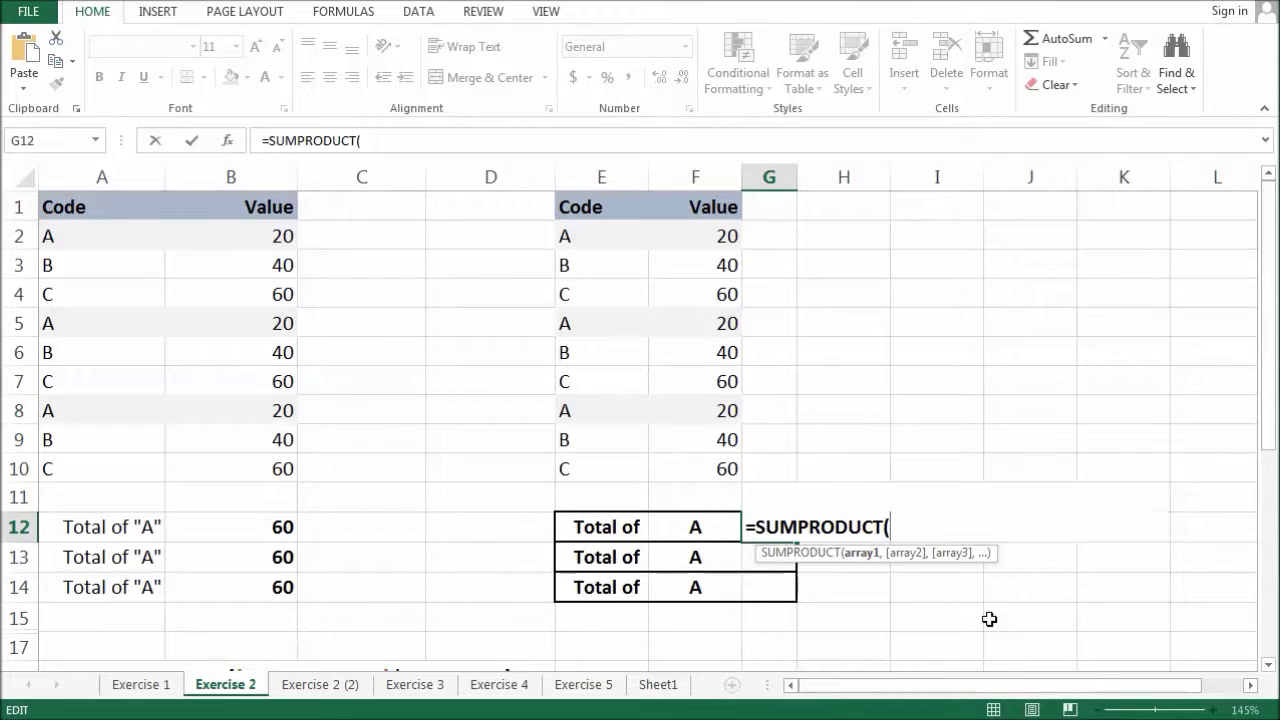
left_click_drag(587, 234, 584, 464)
type("=")
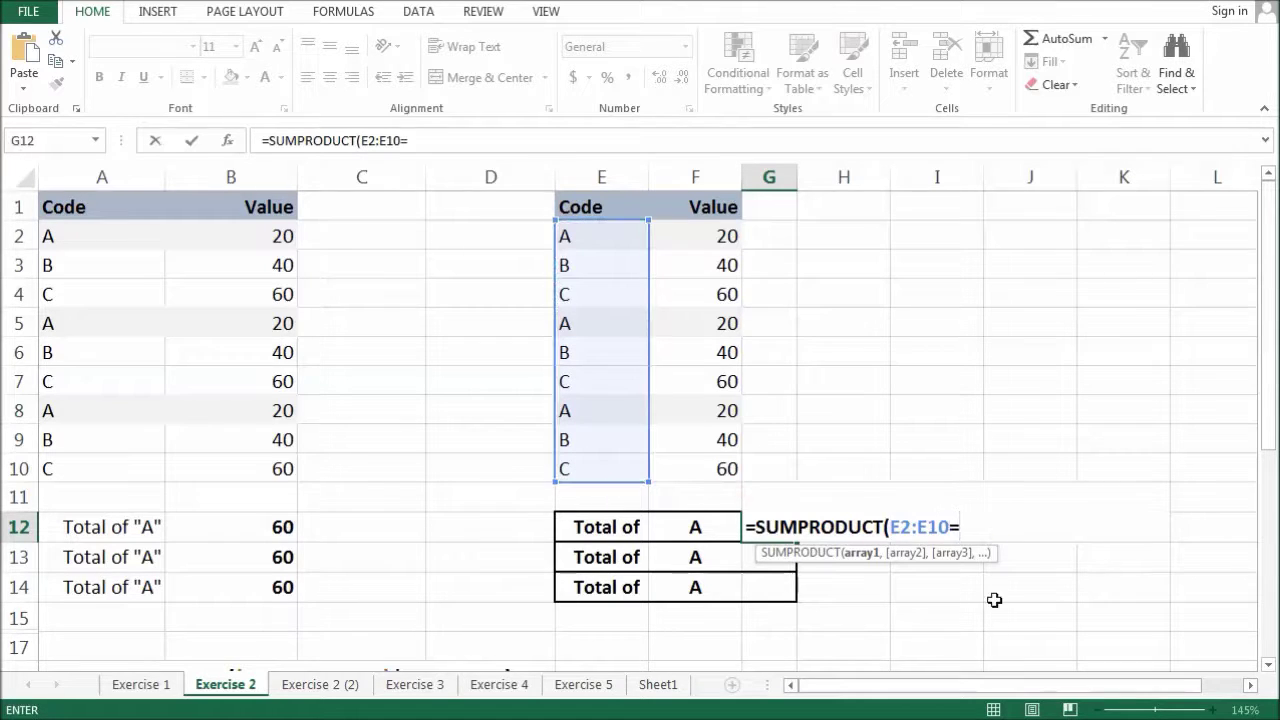
left_click(697, 527)
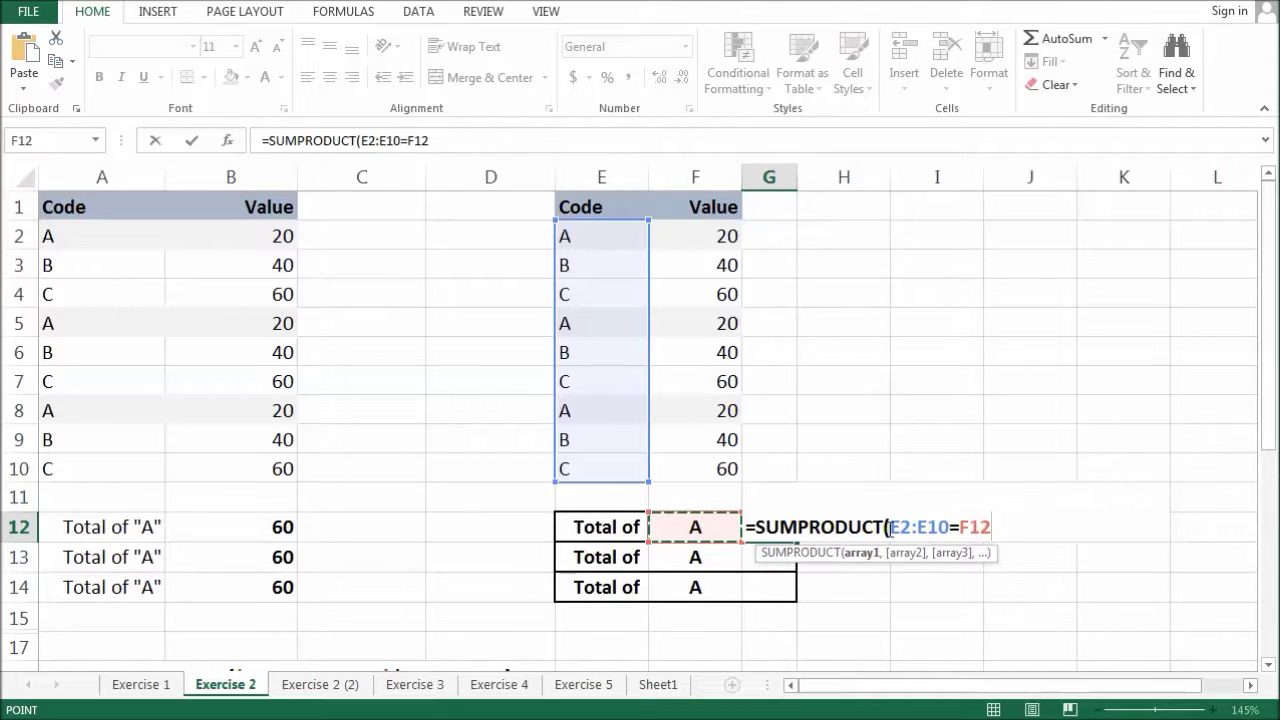
- Complete the G12 formula as =SUMPRODUCT((E2:E10=F12)*1, F2:F10), with the comparison in parentheses multiplied by 1 and the values as second array
left_click(888, 527)
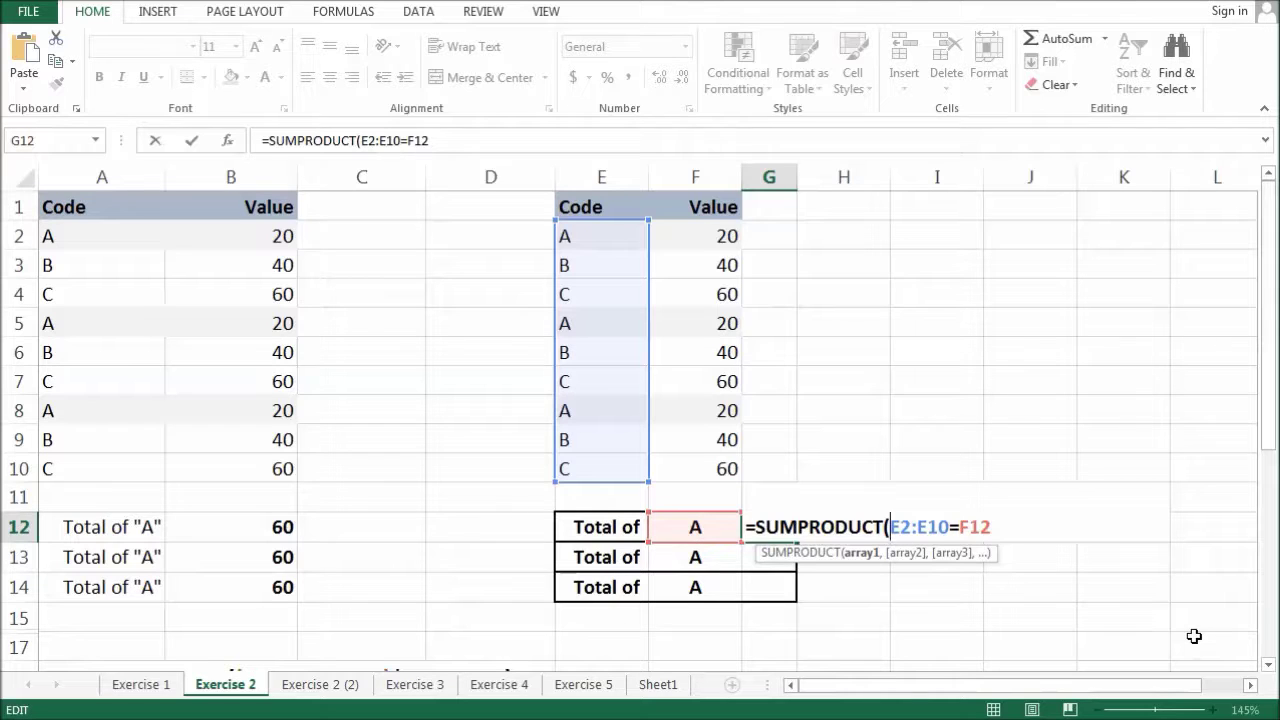
type("(")
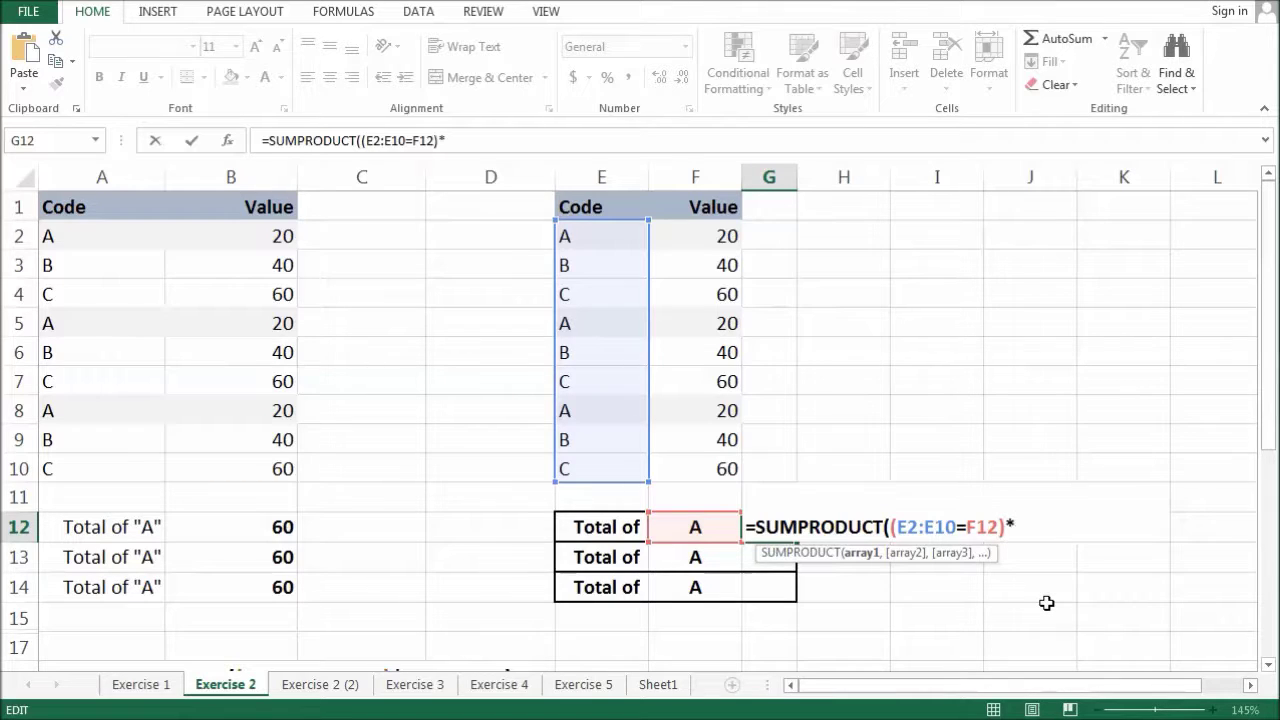
type(",")
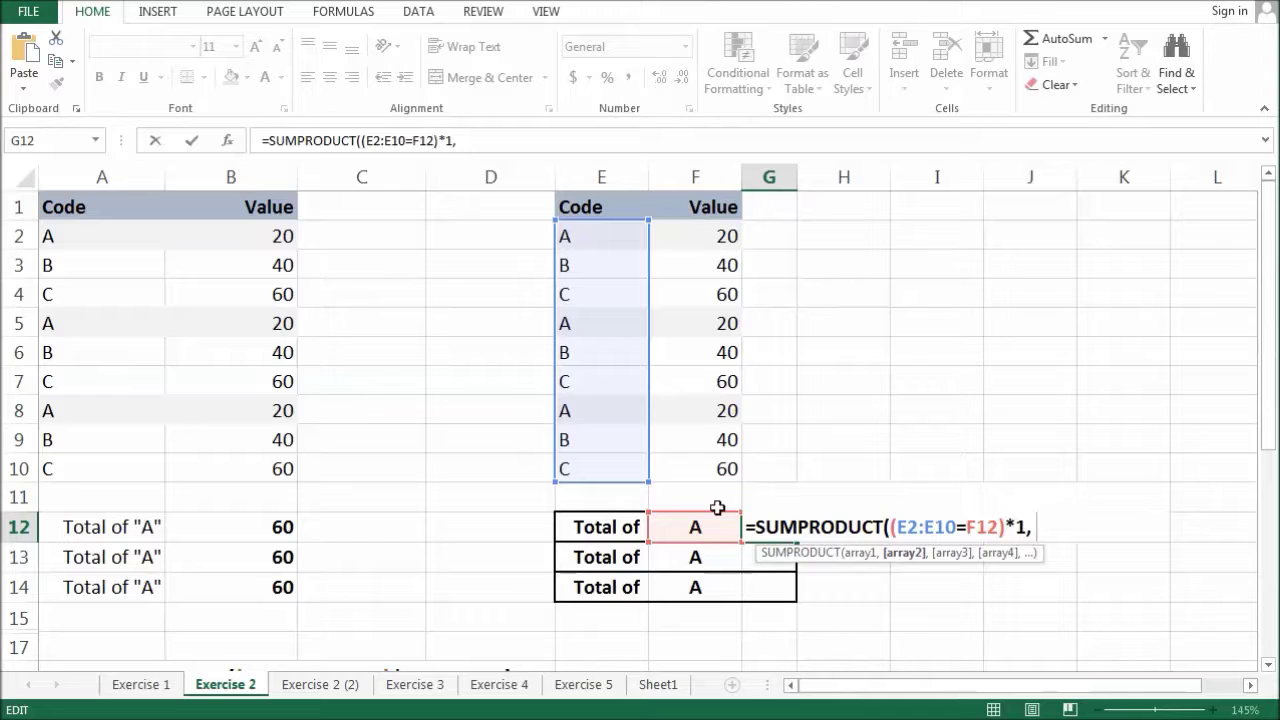
left_click_drag(720, 232, 709, 469)
type(")")
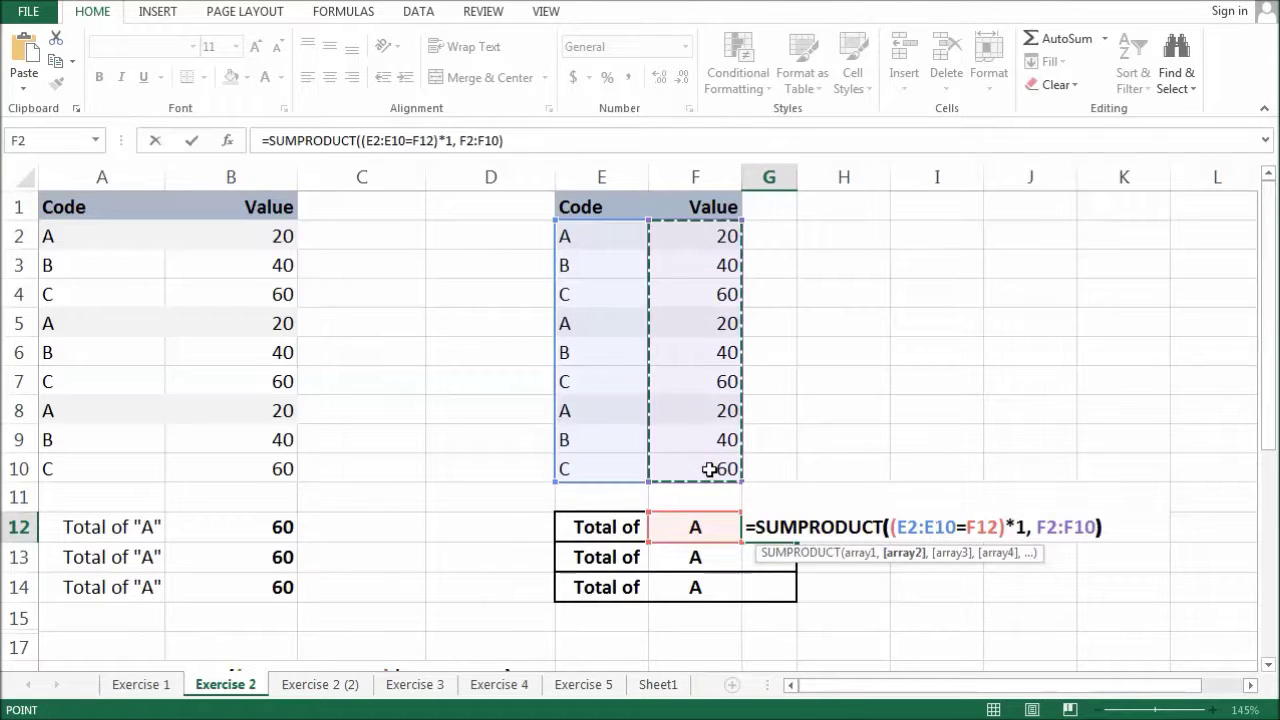
key("Return")
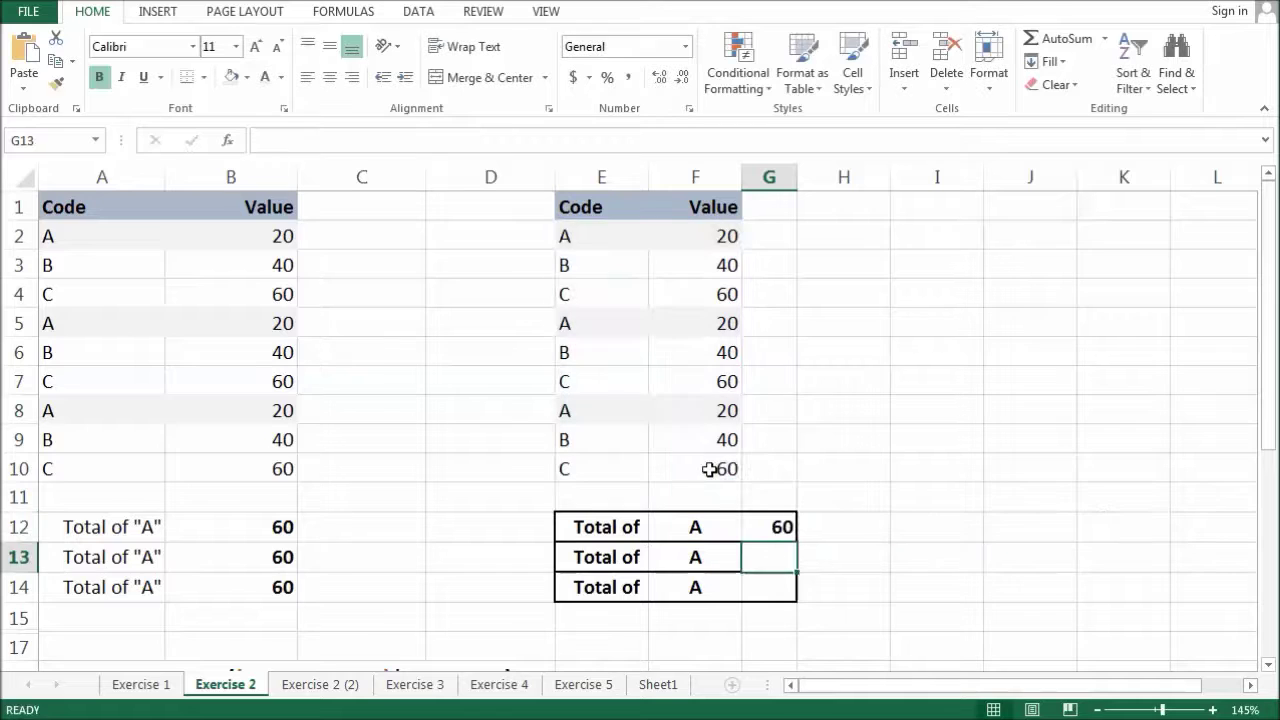
- Check the G12 total against the code A values in F2, F5 and F8, and review the formula's (E2:E10=F12)*1 argument
left_click(774, 518)
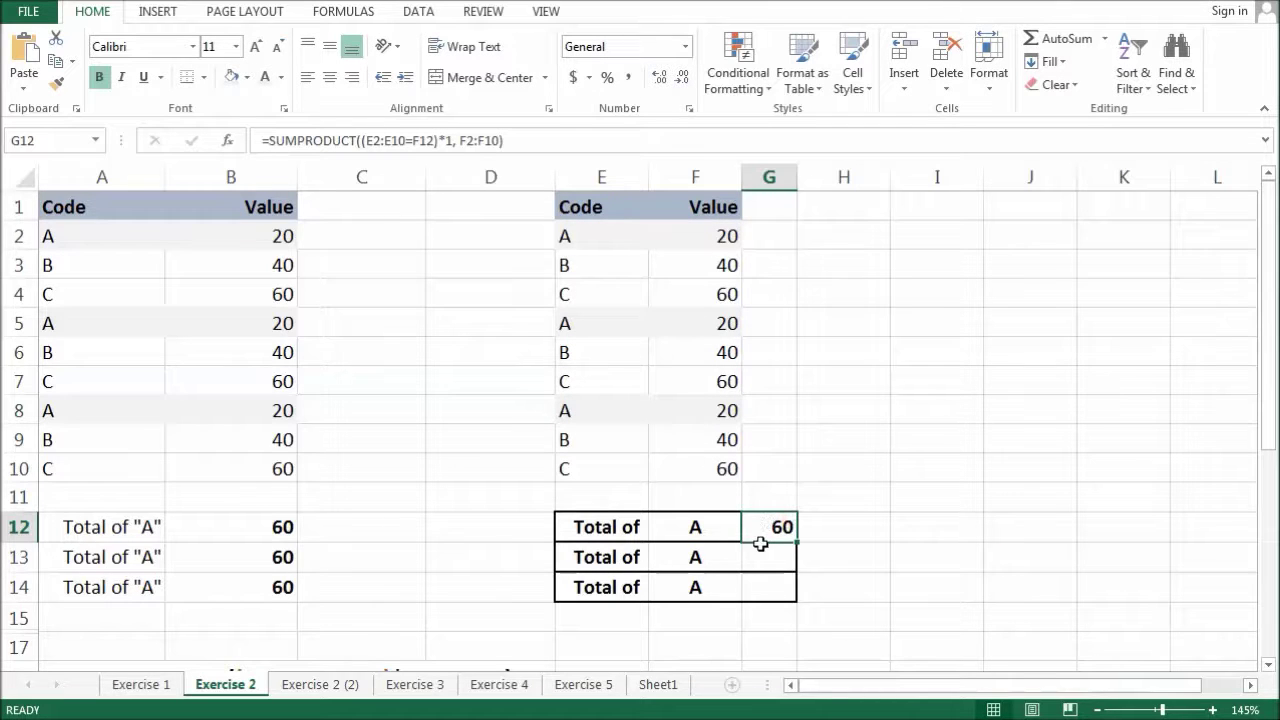
left_click(725, 236)
left_click(716, 325, "ctrl")
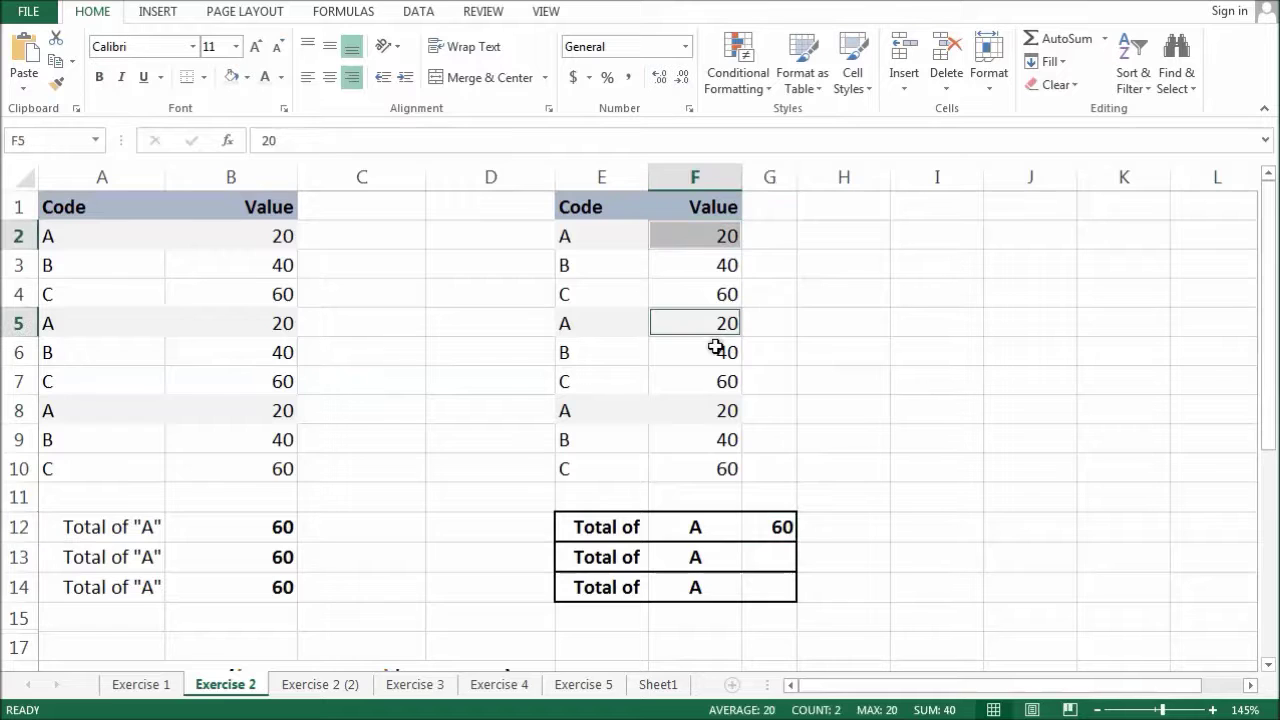
left_click(726, 414, "ctrl")
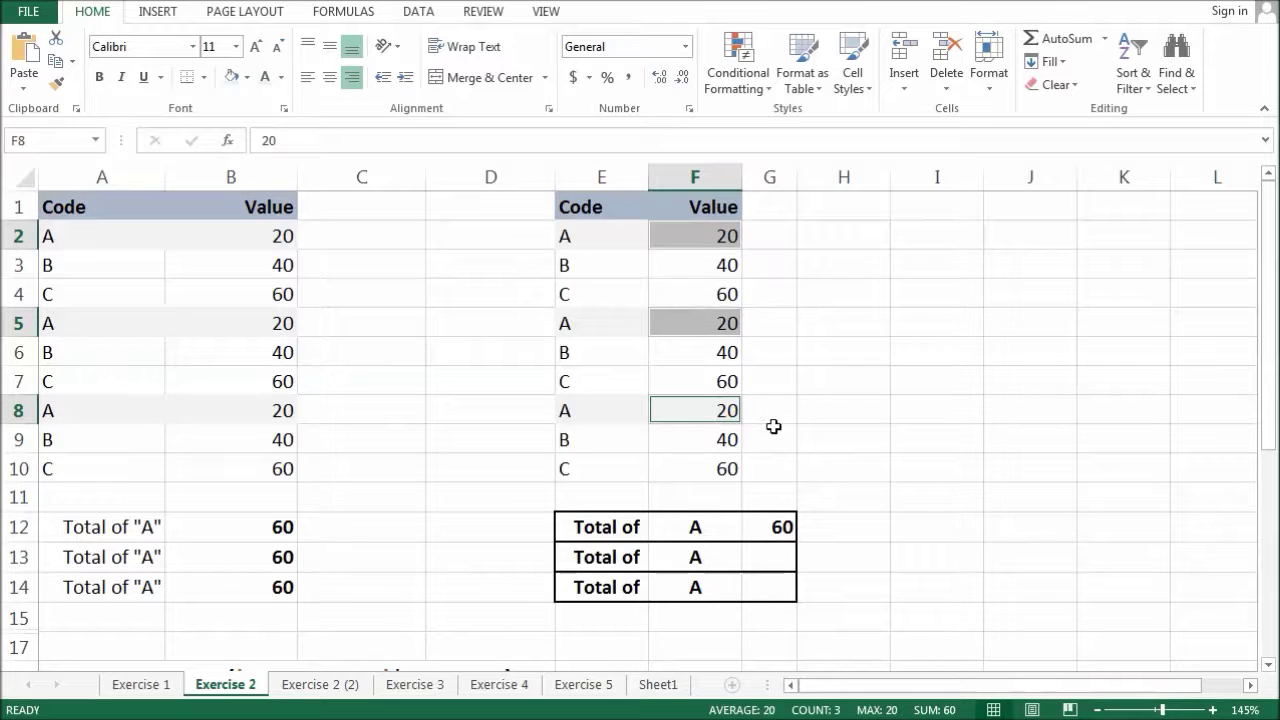
double_click(777, 528)
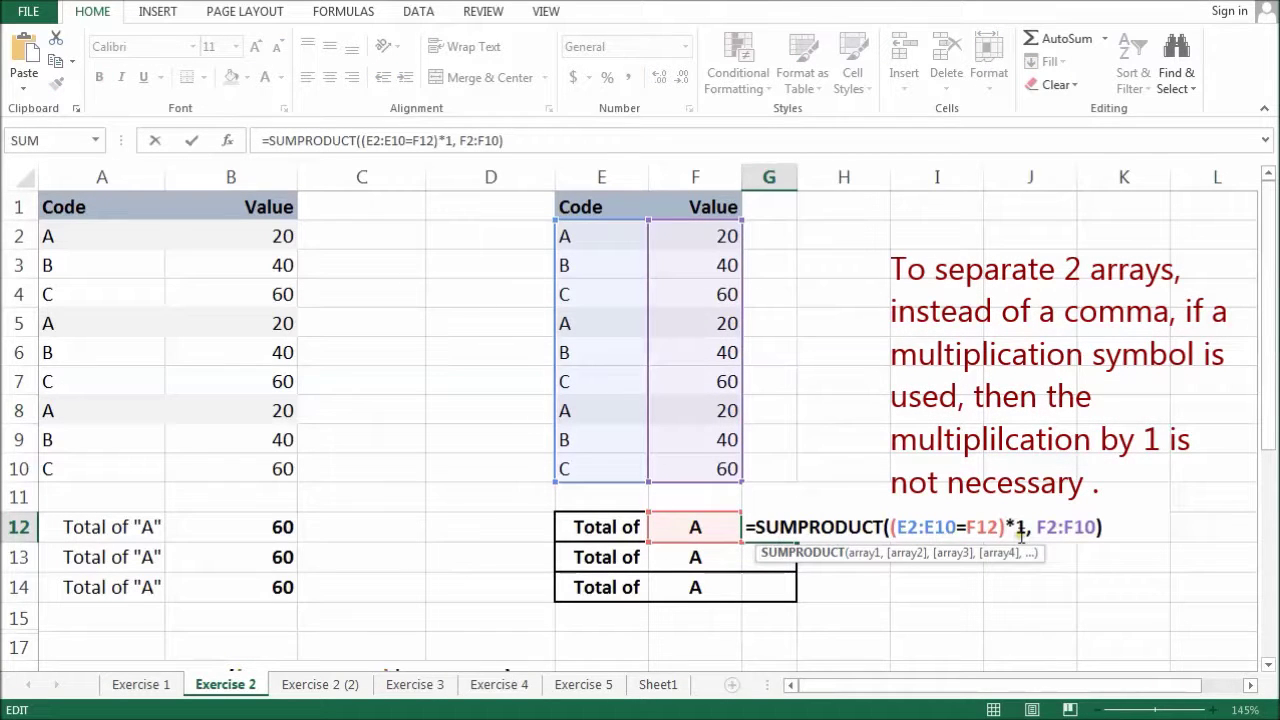
left_click_drag(1006, 527, 890, 530)
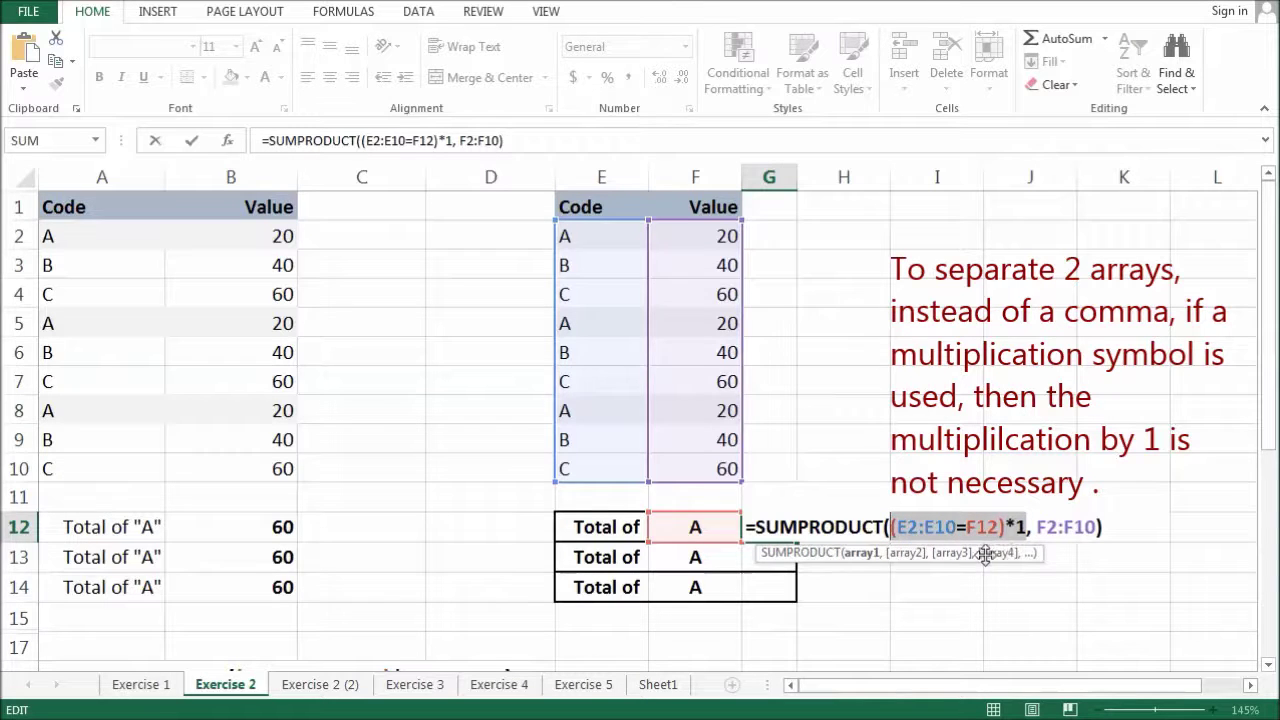
key("Return")
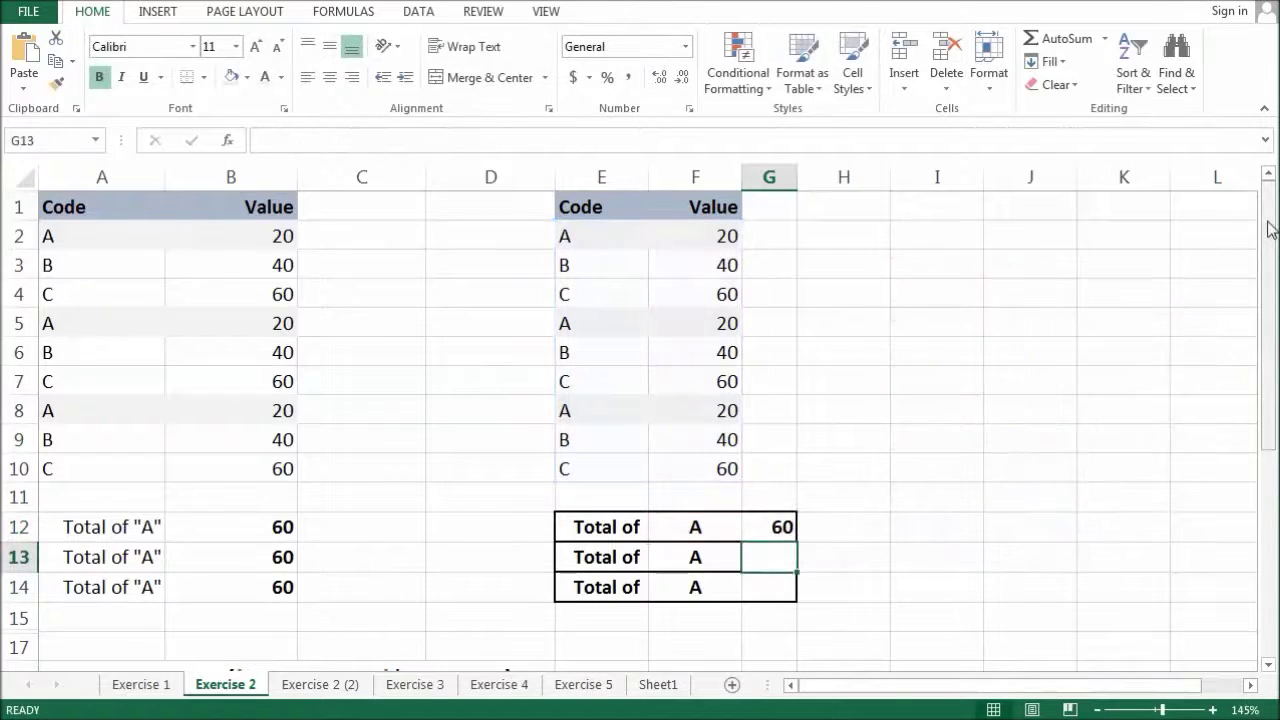
- Examine the breakdown table in A20:E29 alongside the SUMPRODUCT formula written out in A18
left_click_drag(1268, 228, 1270, 447)
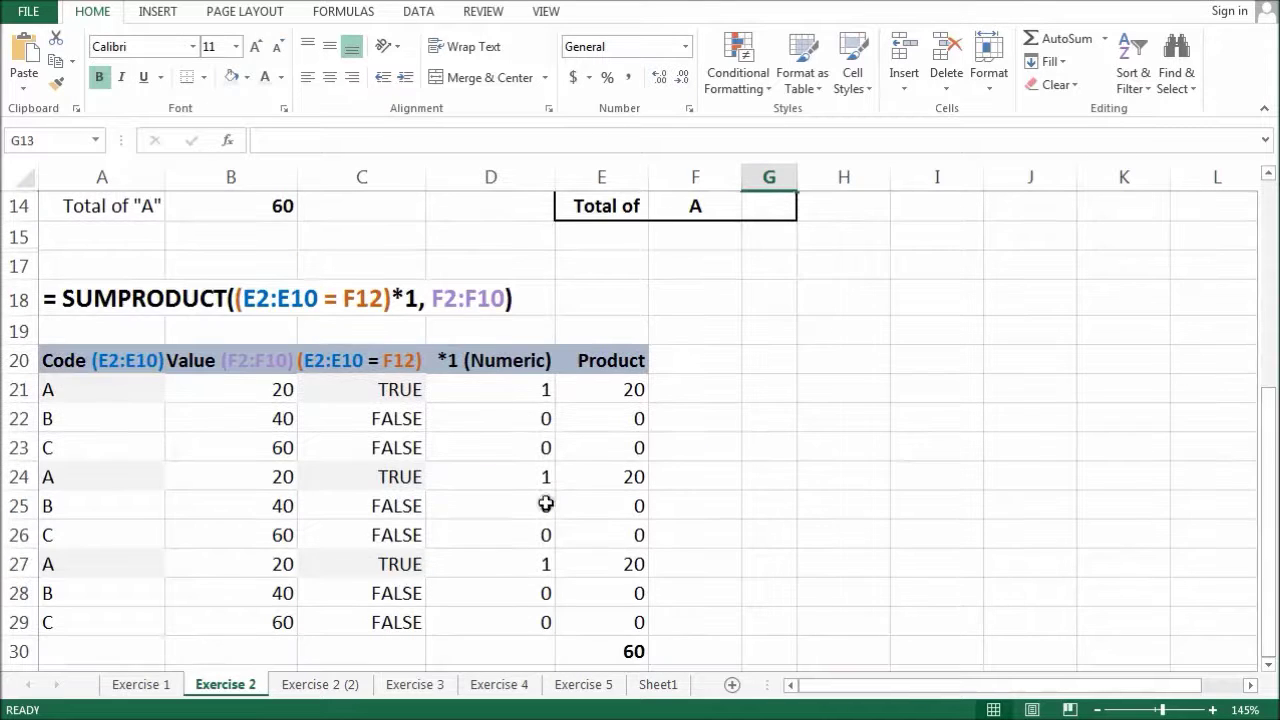
left_click_drag(72, 392, 240, 614)
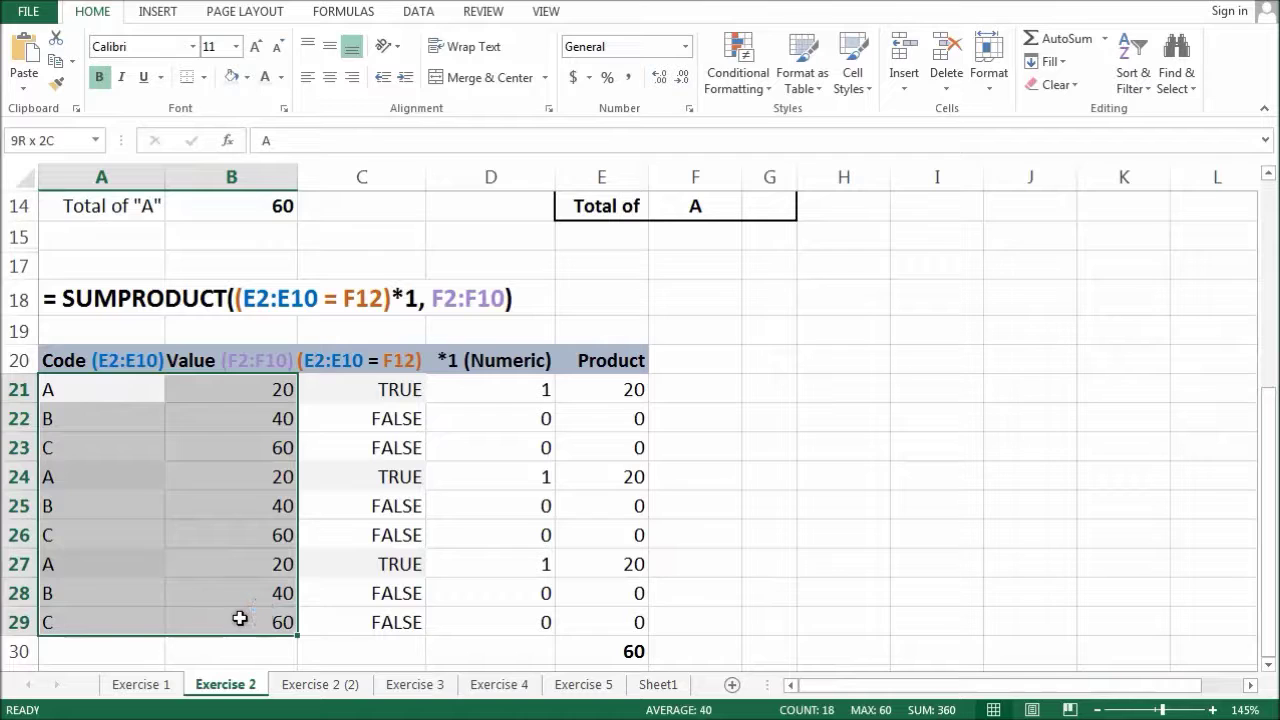
left_click_drag(354, 363, 630, 622)
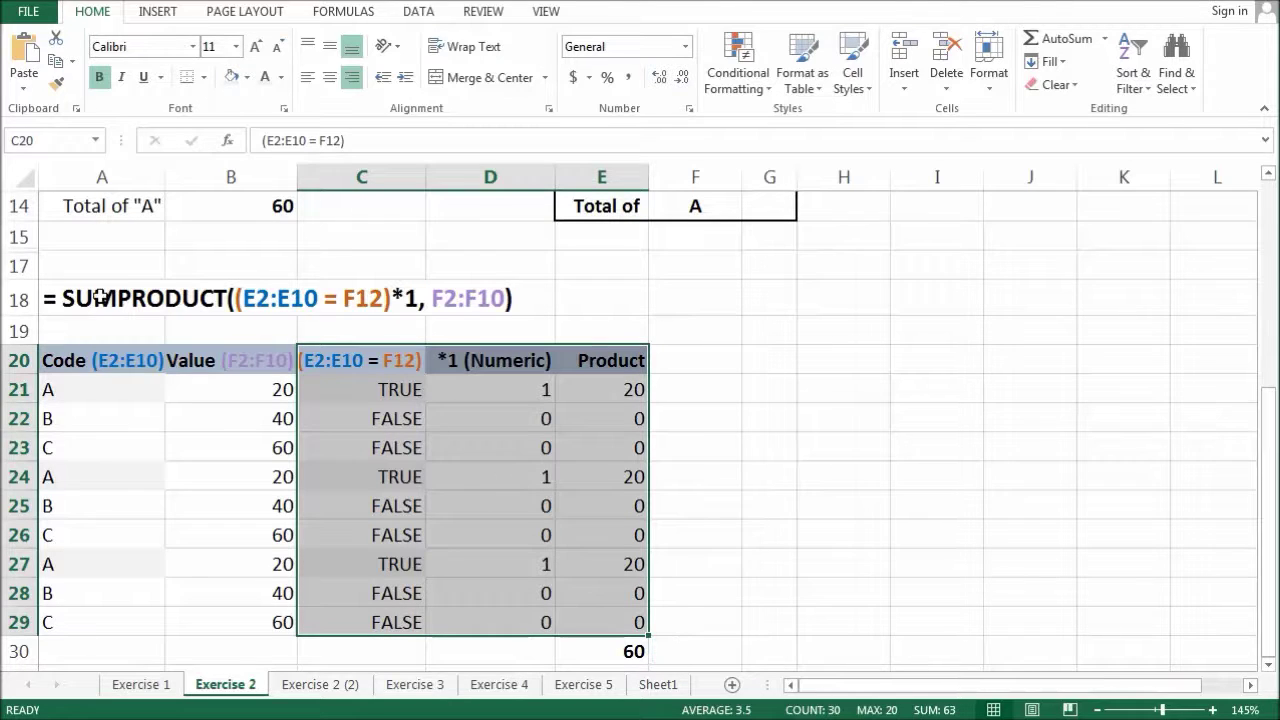
left_click_drag(76, 297, 495, 298)
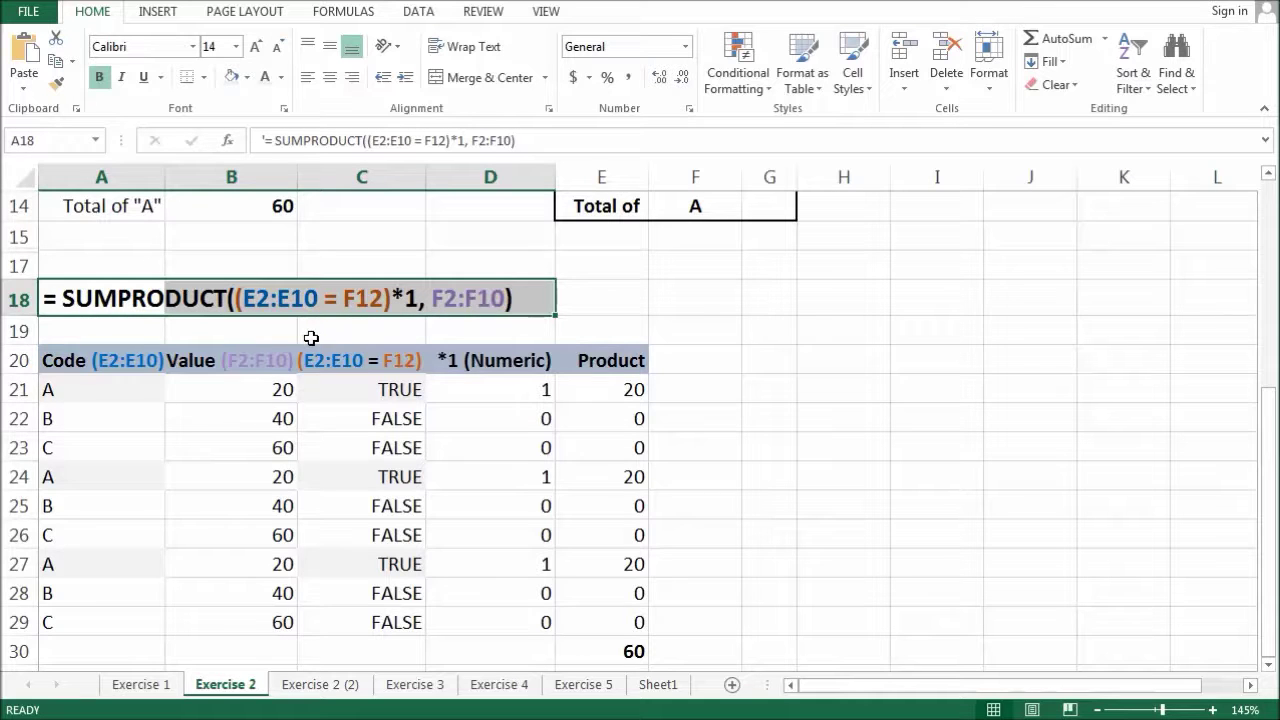
left_click(290, 311)
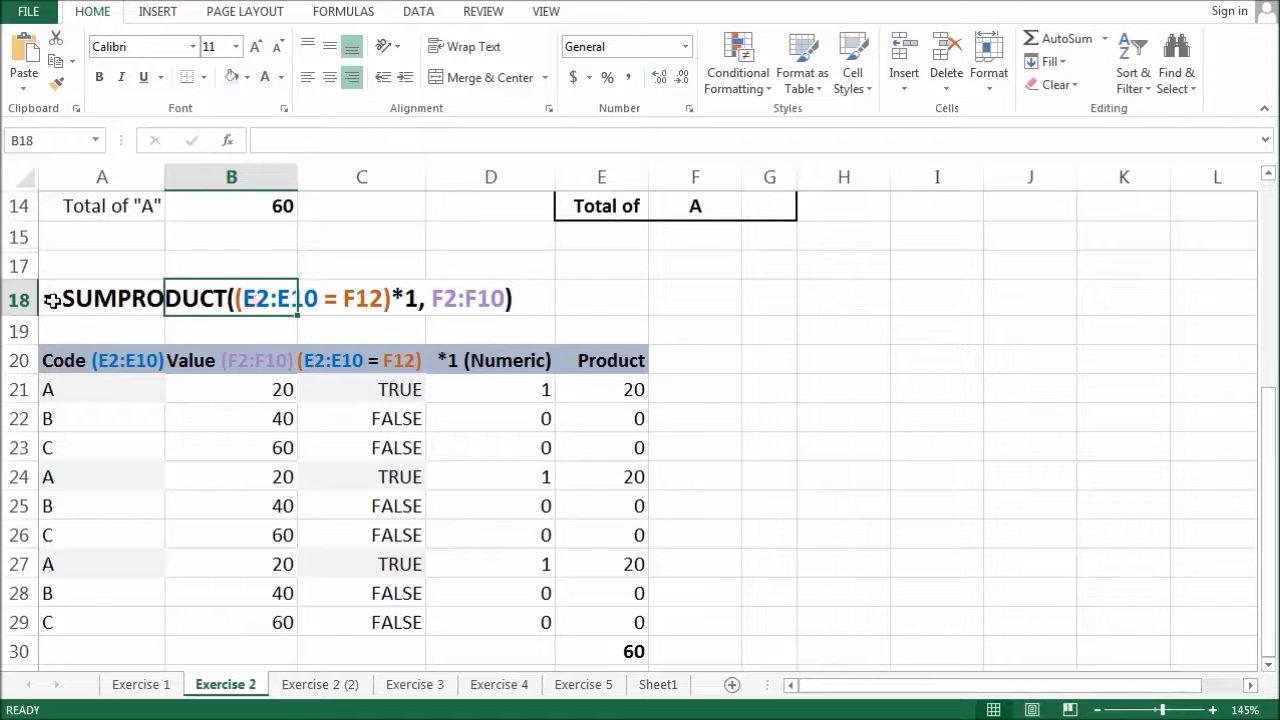
left_click(86, 308)
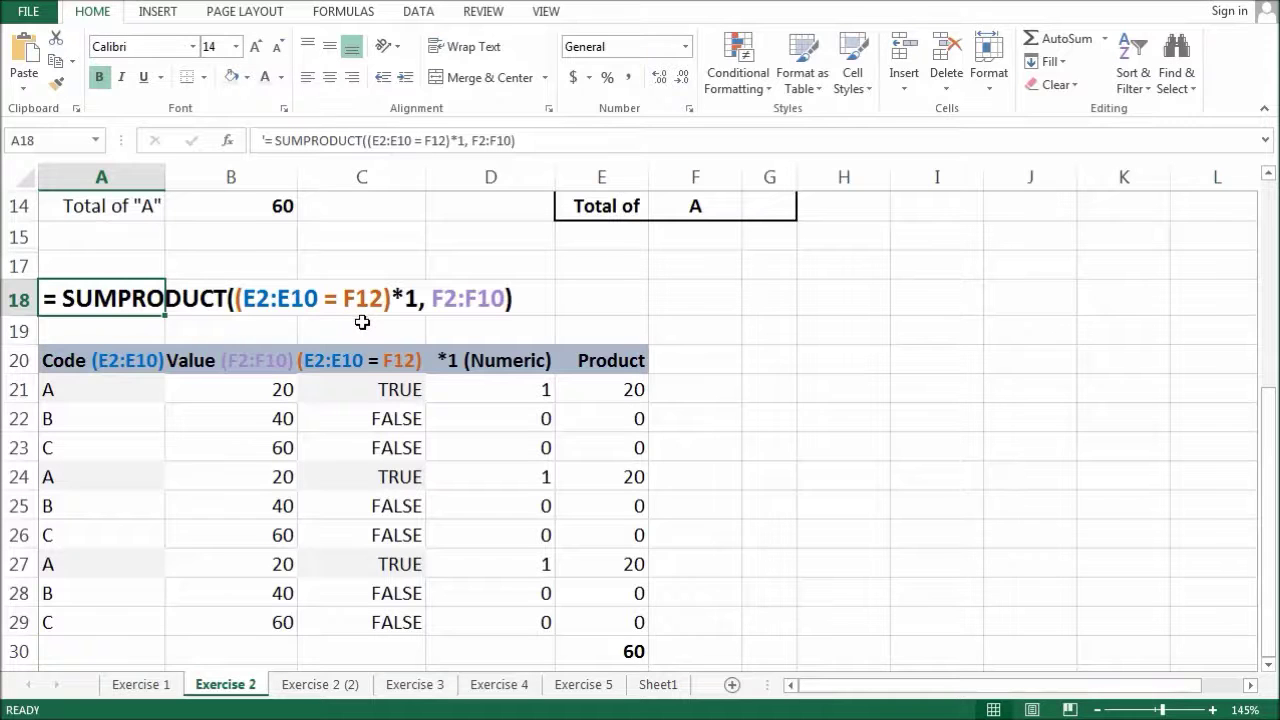
- Compare the criterion in F12 with the matching code A entries in A21, A24 and A27 of the breakdown table
scroll(395, 346, "up", 5)
left_click(682, 527)
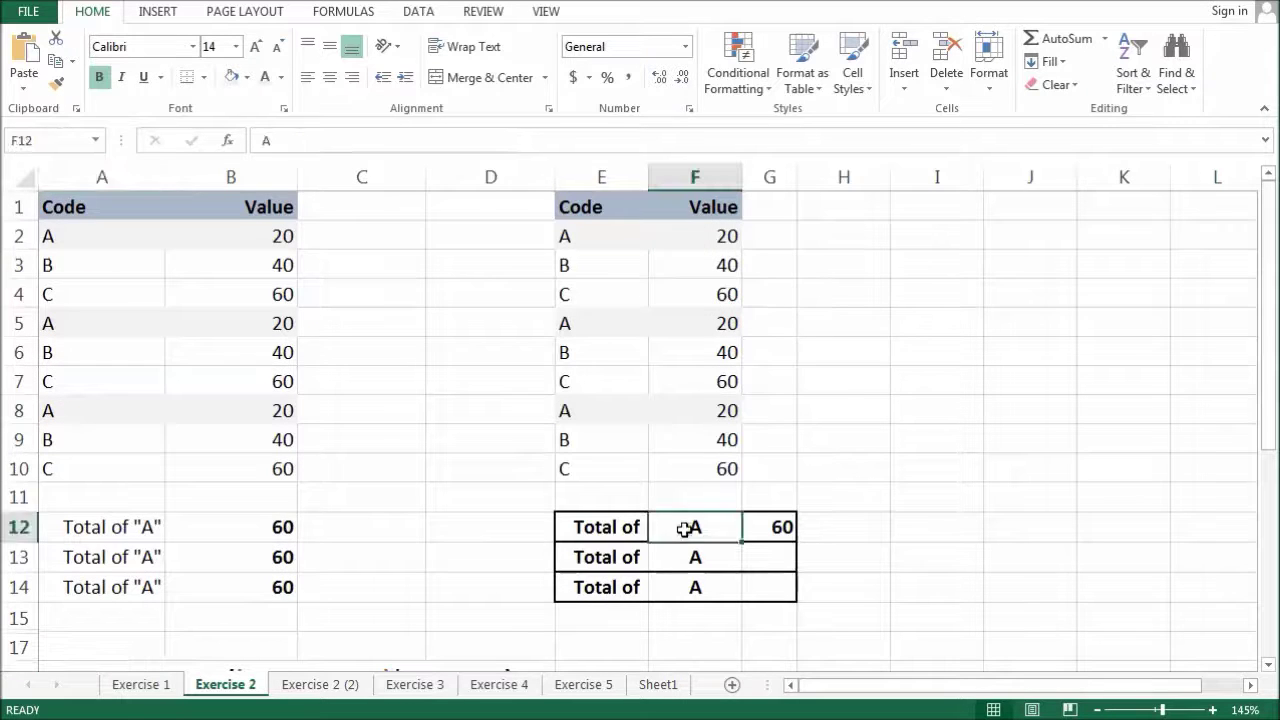
scroll(690, 535, "down", 5)
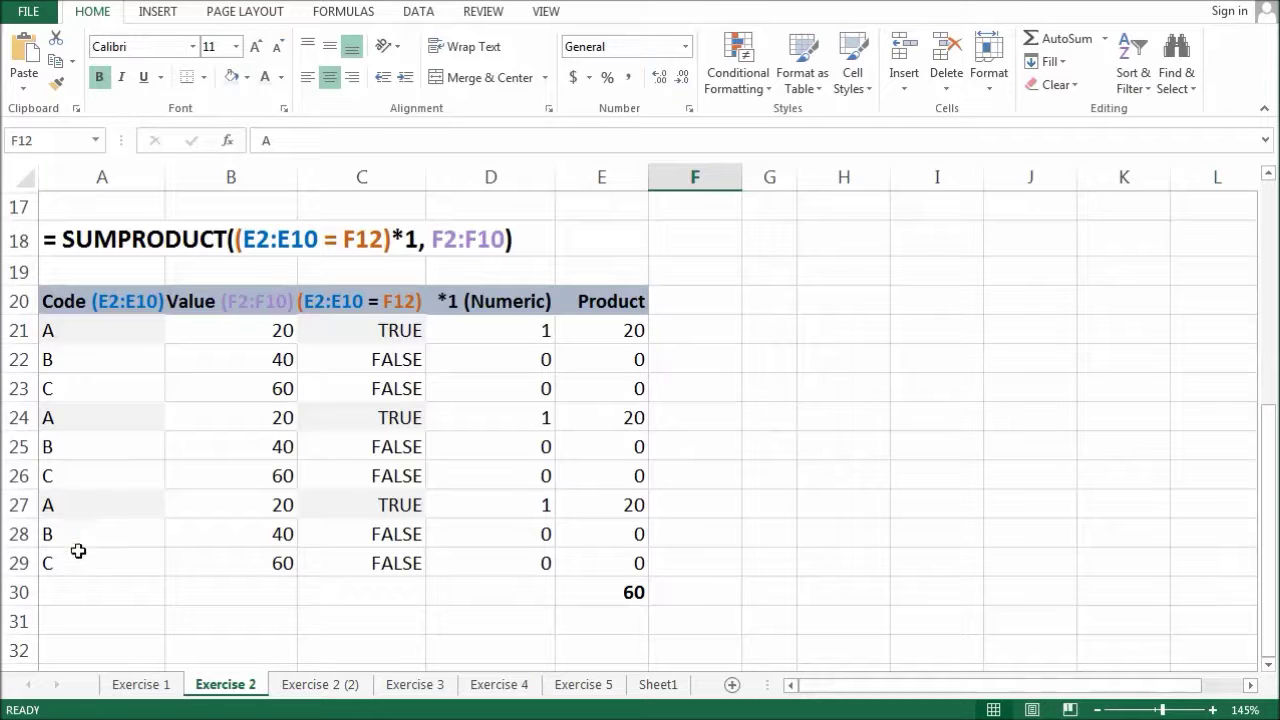
left_click(83, 331)
left_click(80, 418)
left_click(78, 504)
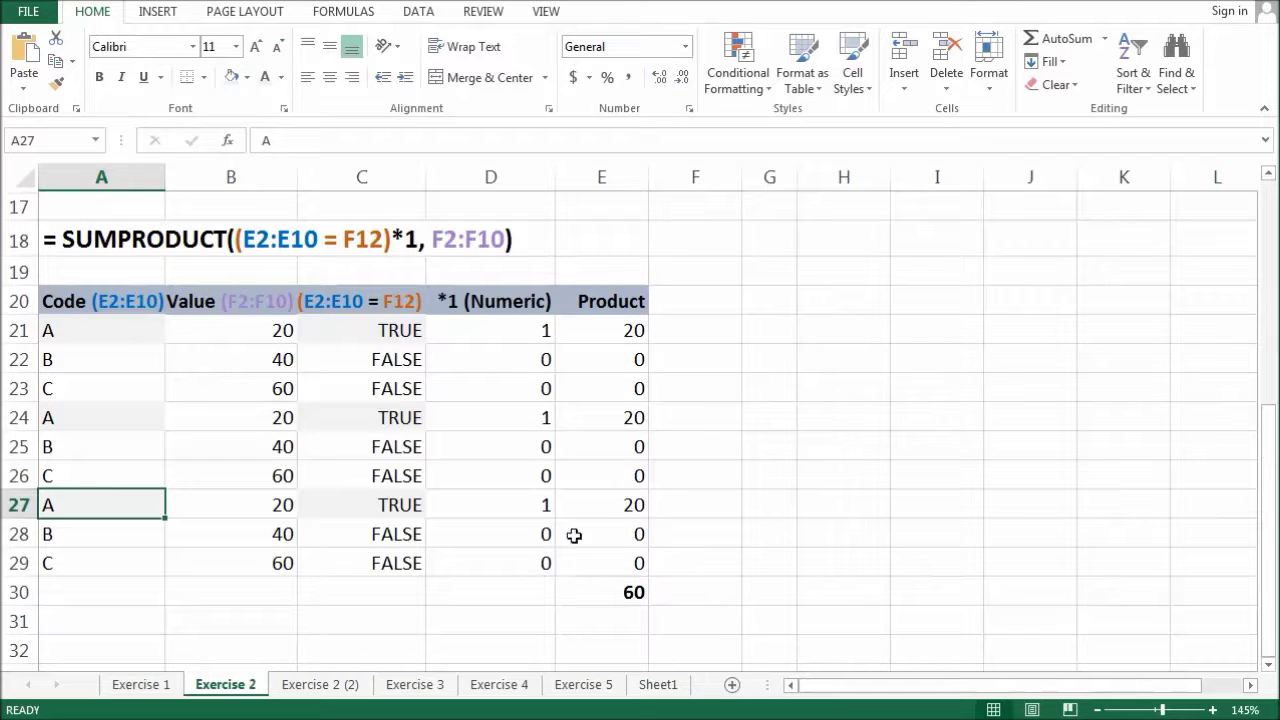
- Examine the numeric equivalents of the TRUE and FALSE results in D21:D29 and relate them to the source table
left_click_drag(527, 323, 547, 566)
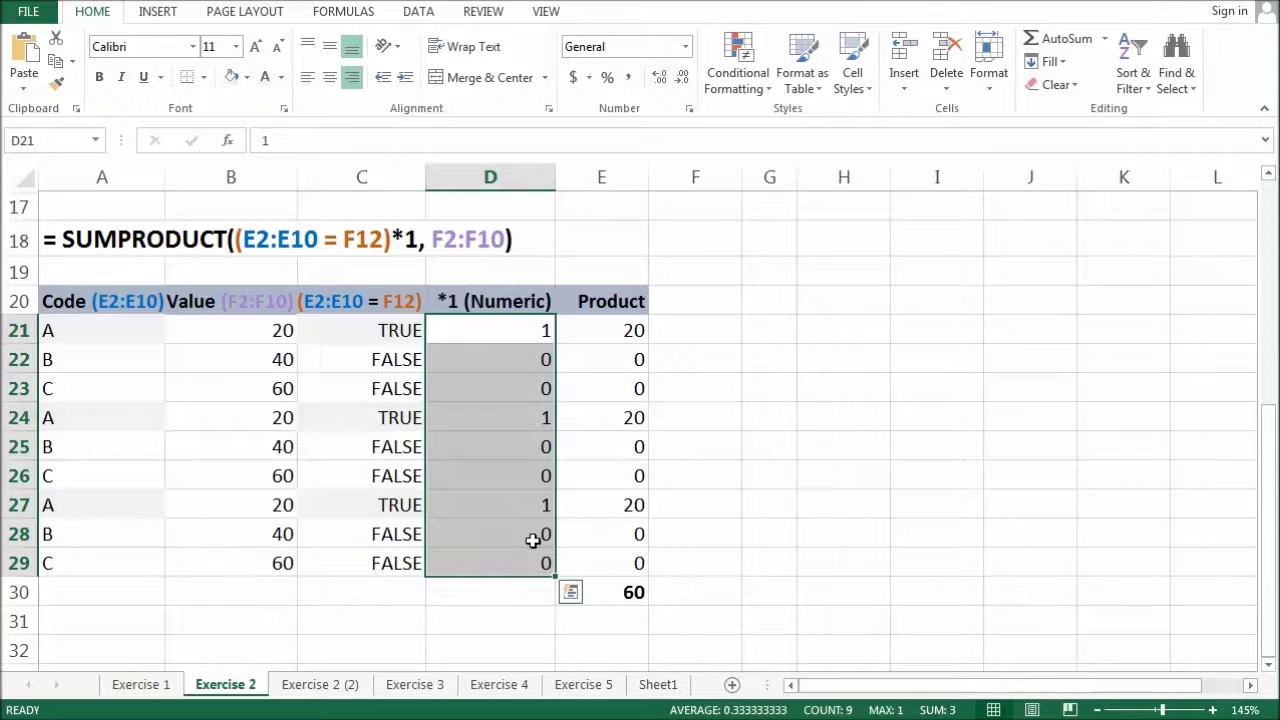
scroll(600, 520, "up", 5)
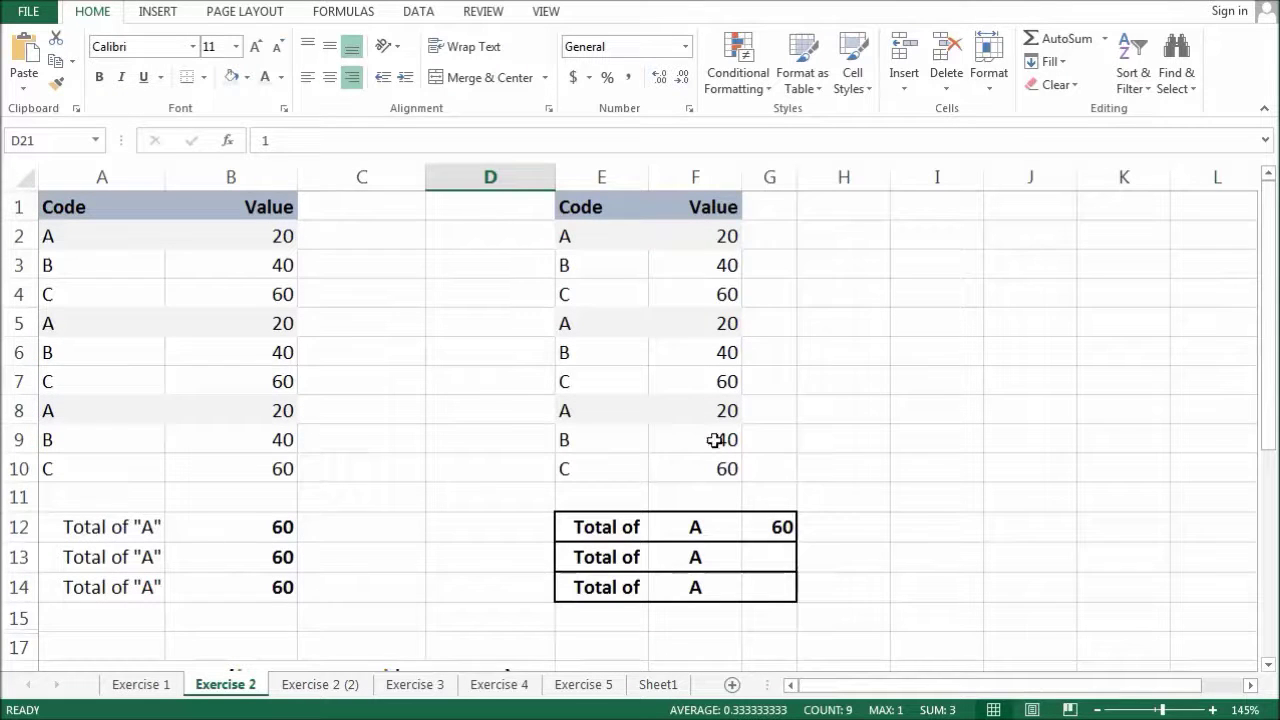
scroll(705, 441, "down", 3)
scroll(700, 440, "down", 1)
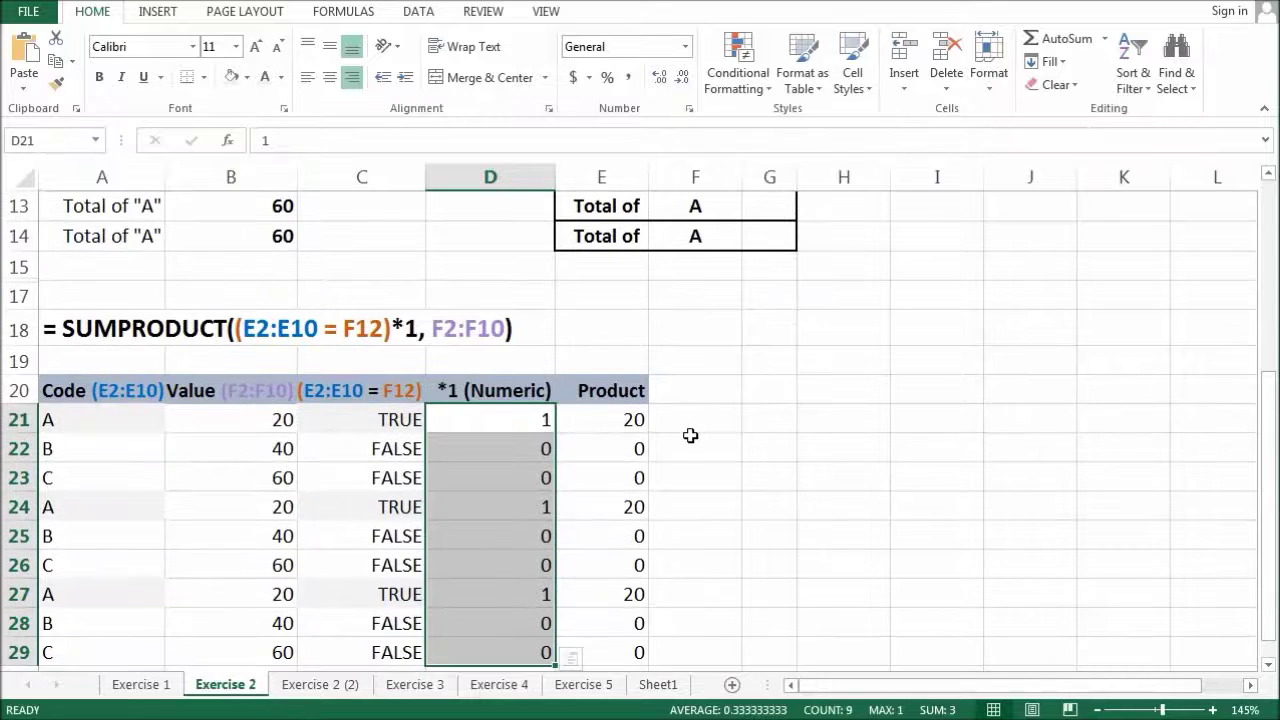
key("ctrl+End")
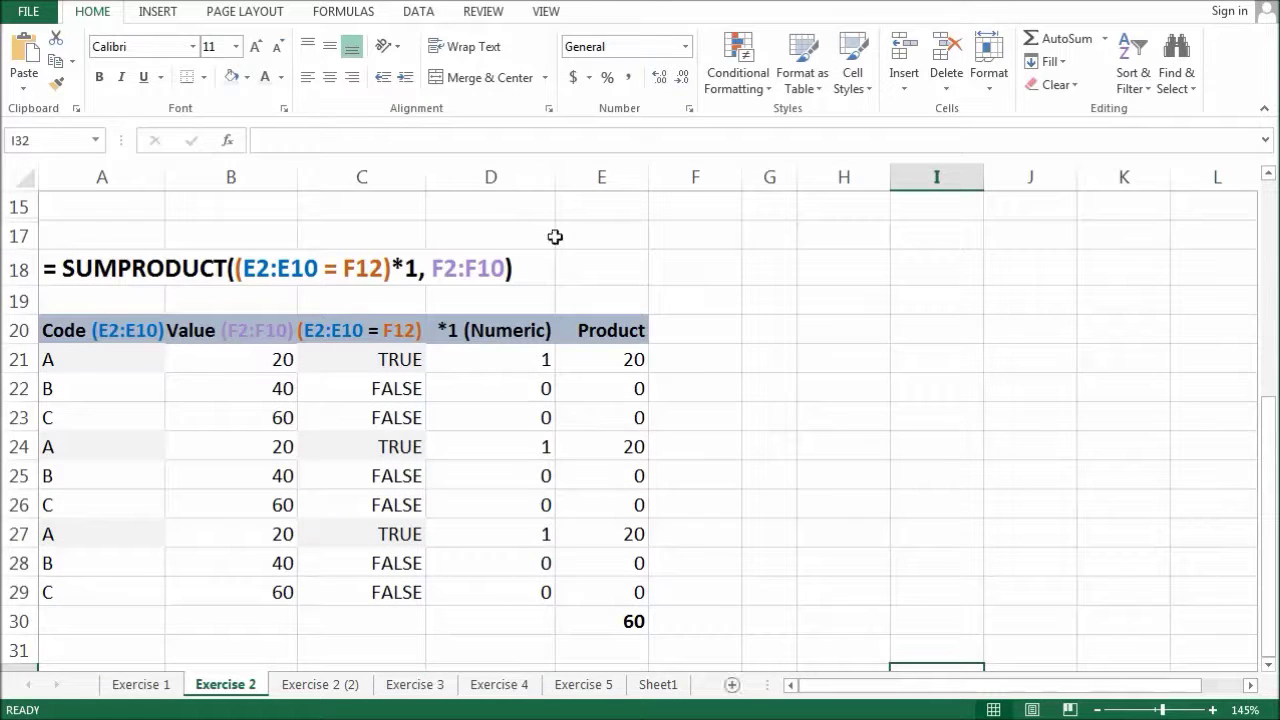
- Compare the Value figures in B21:B29 and the numeric array in D21:D29 with the Product column
left_click_drag(255, 331, 234, 583)
left_click_drag(500, 330, 503, 590, "ctrl")
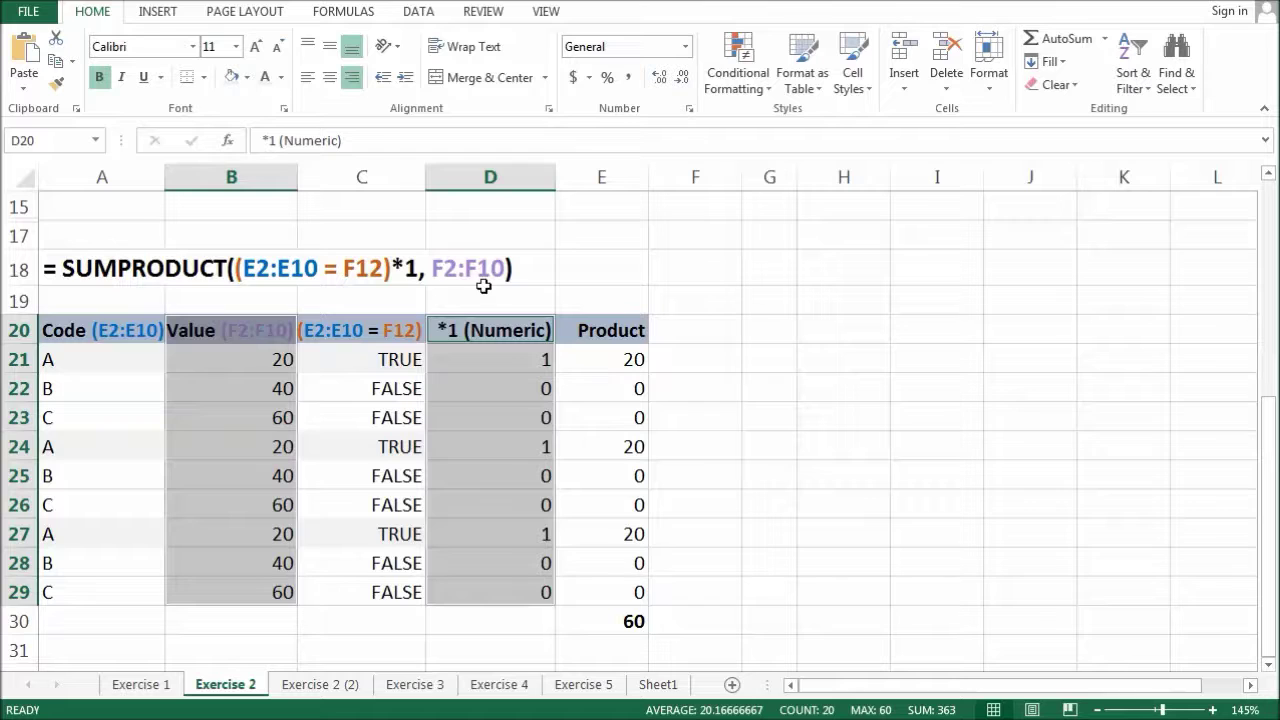
left_click_drag(612, 333, 632, 598)
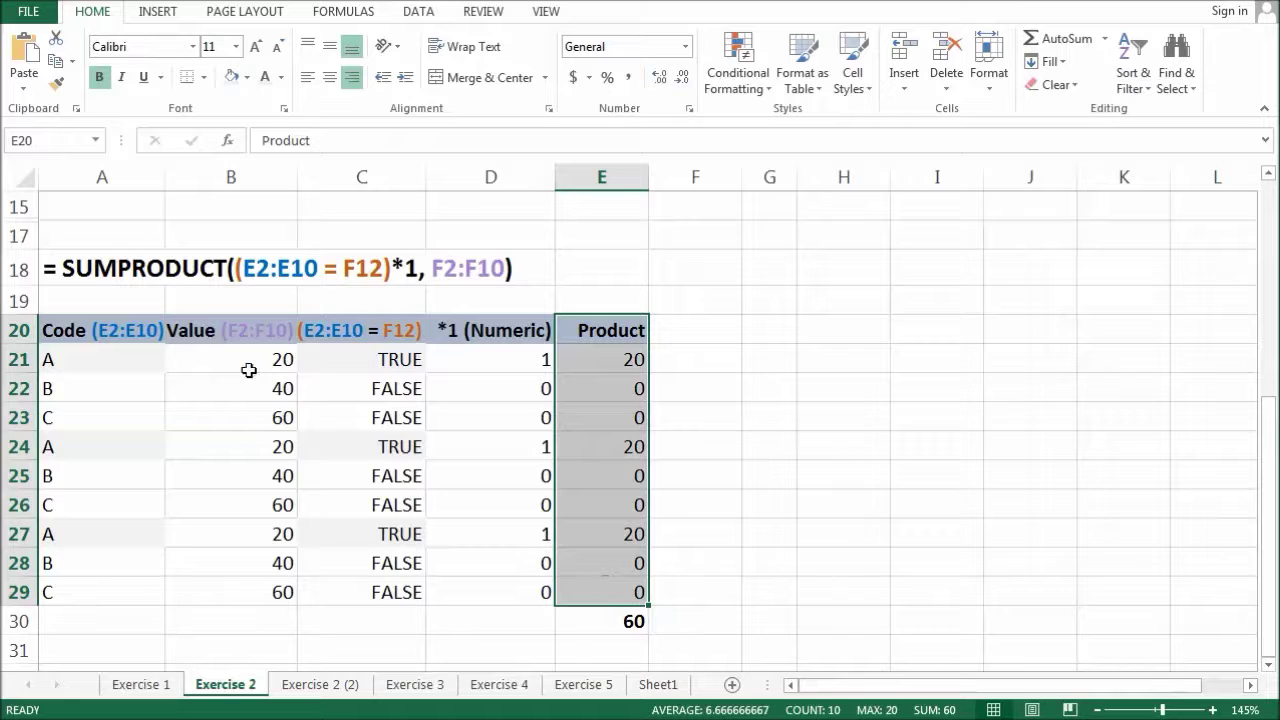
left_click_drag(250, 362, 272, 595)
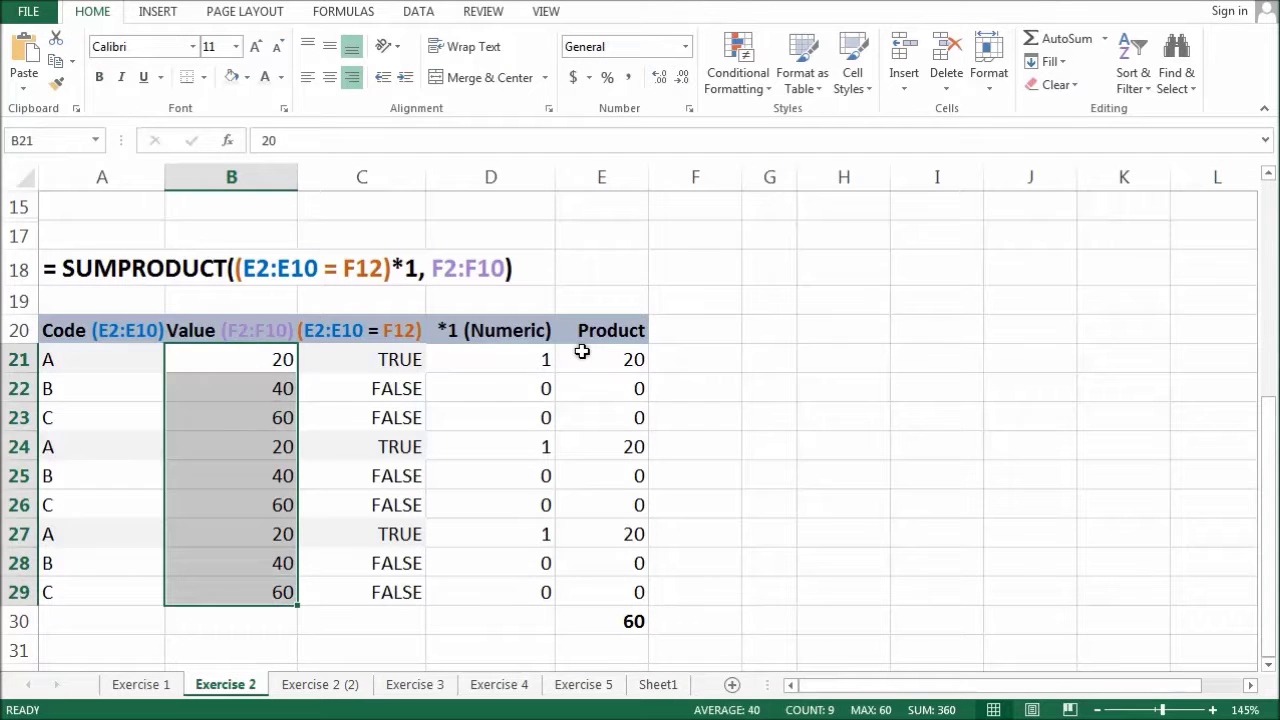
left_click_drag(502, 358, 506, 597)
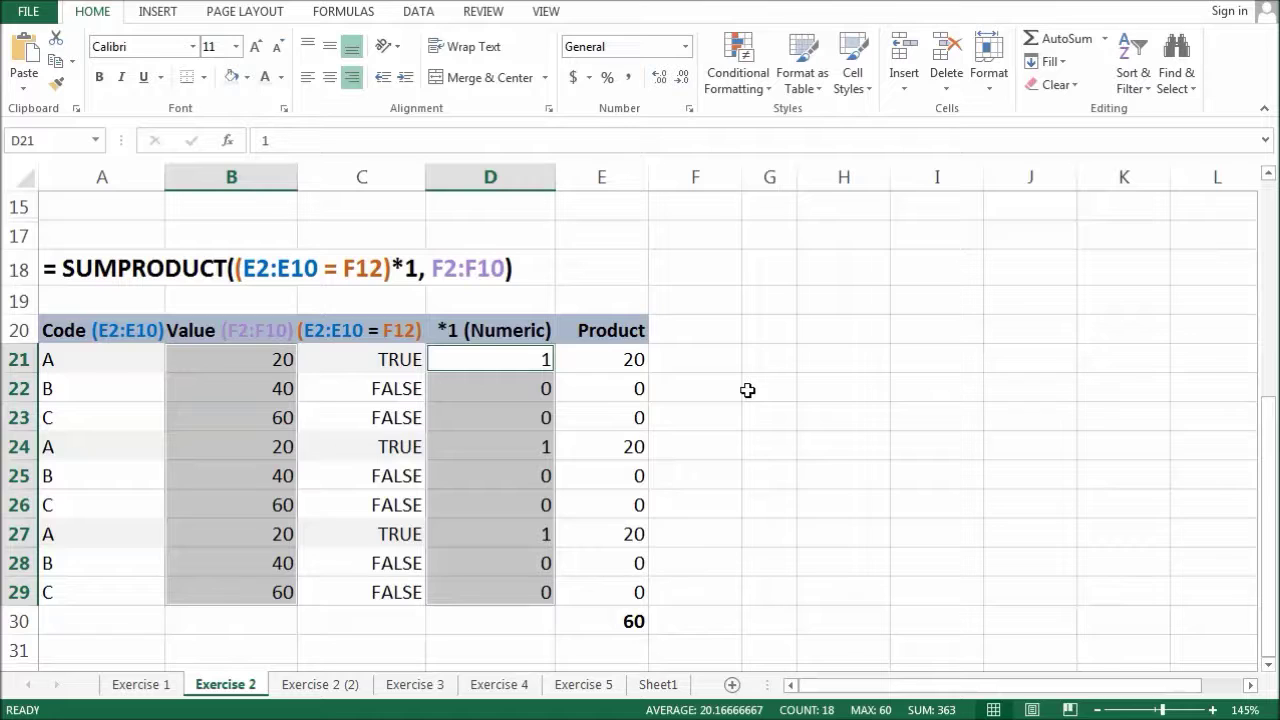
- Compare the code A products in E21, E24 and E27 with the code B and C products, and check the sum in E30
left_click(630, 360)
left_click(630, 447, "ctrl")
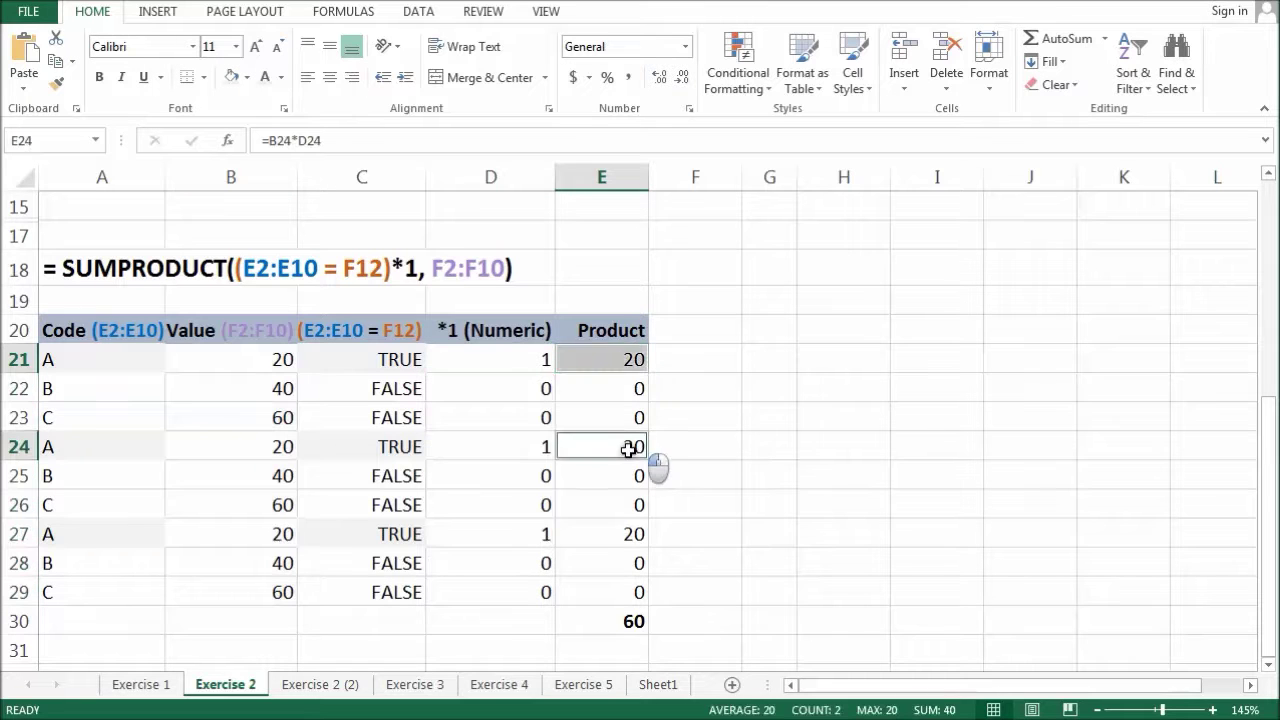
left_click(619, 530, "ctrl")
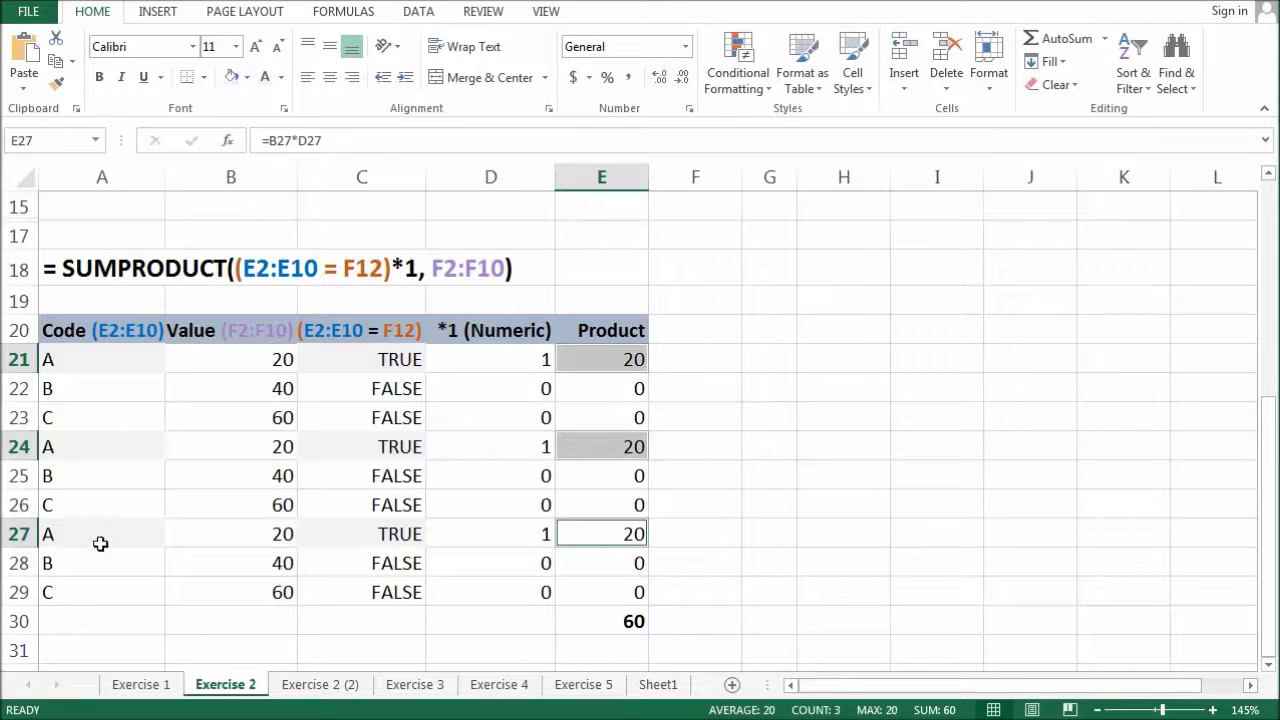
left_click_drag(637, 394, 640, 417)
left_click_drag(623, 480, 633, 505, "ctrl")
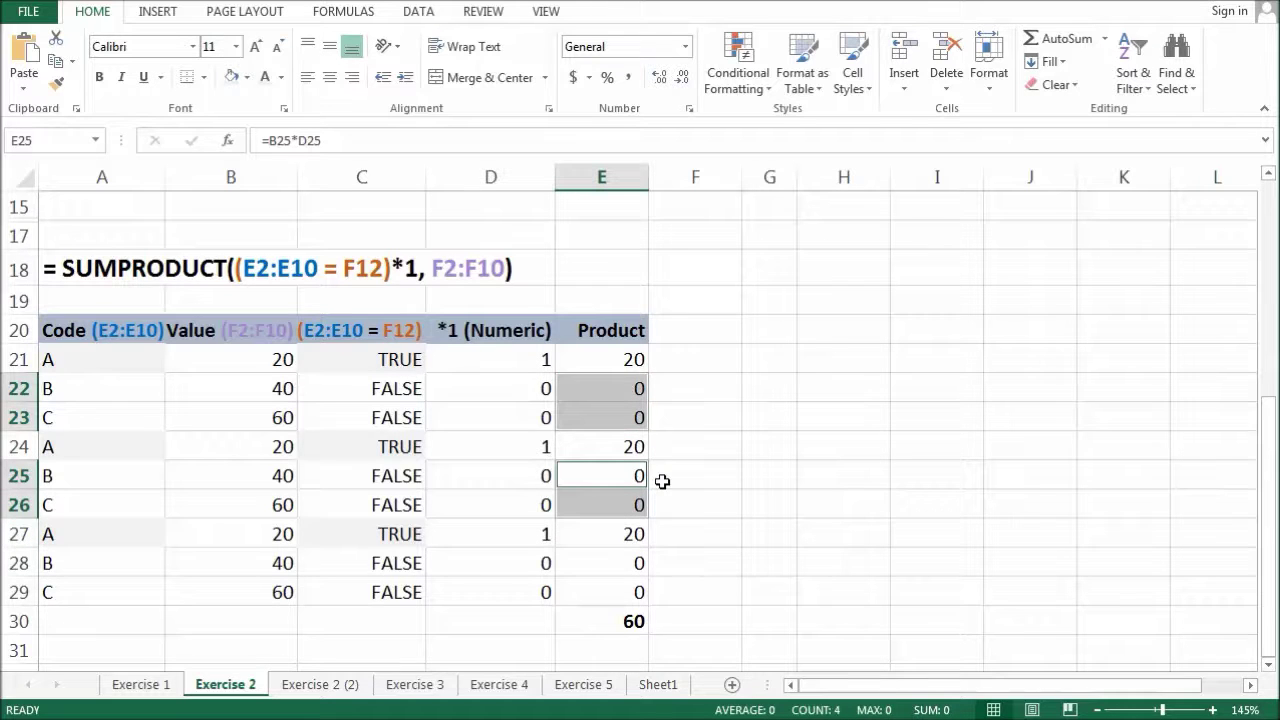
left_click(620, 610)
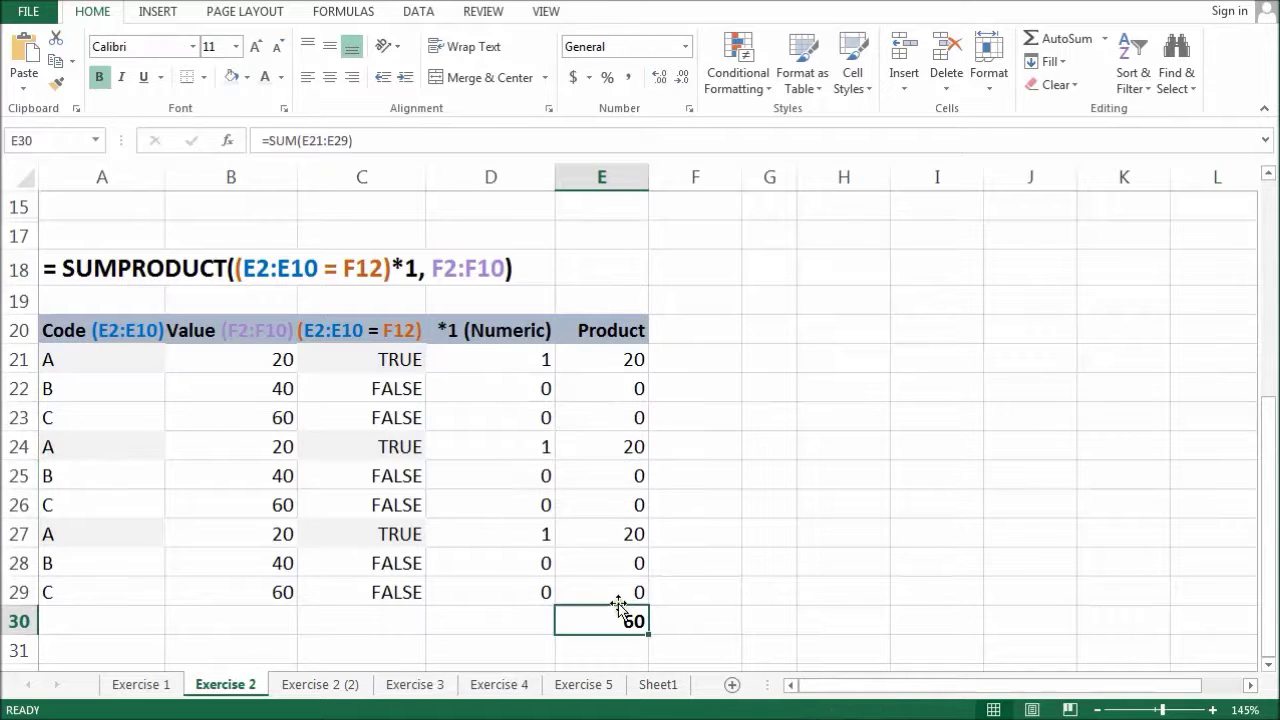
- Trace the E30 total back to the products in E21:E29, focusing on the three code A rows
left_click_drag(617, 363, 588, 573)
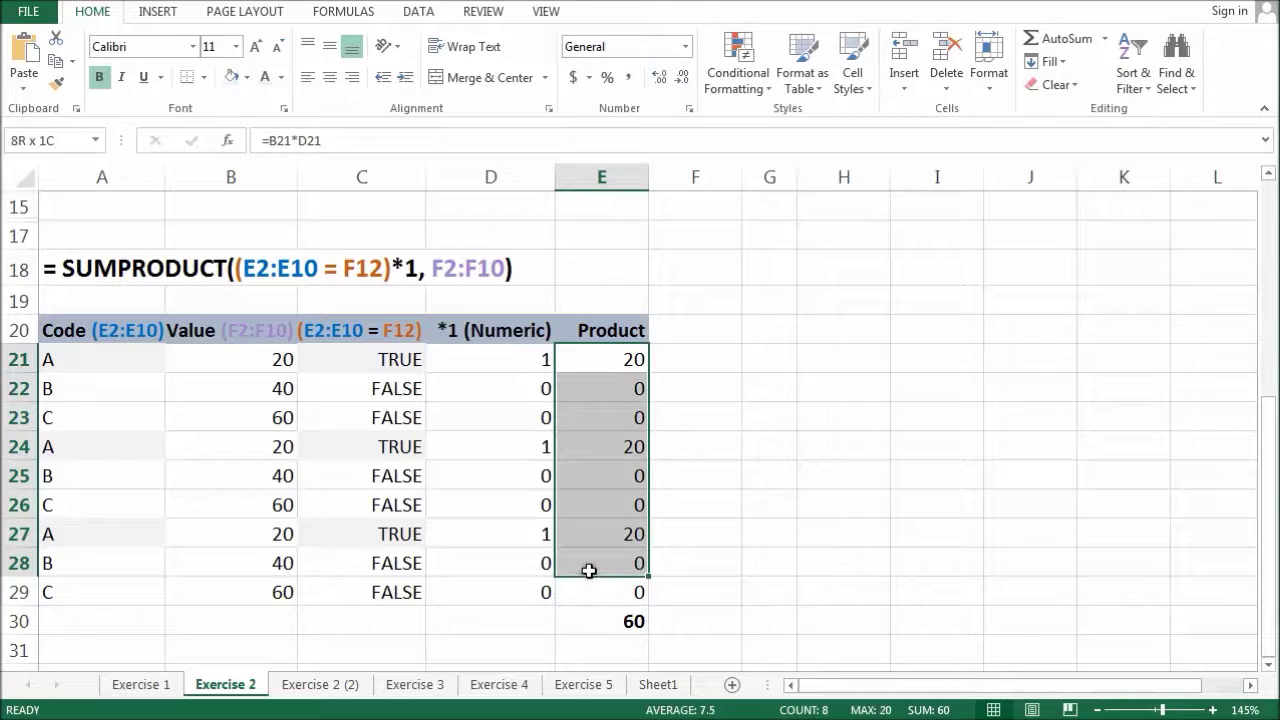
left_click(621, 352)
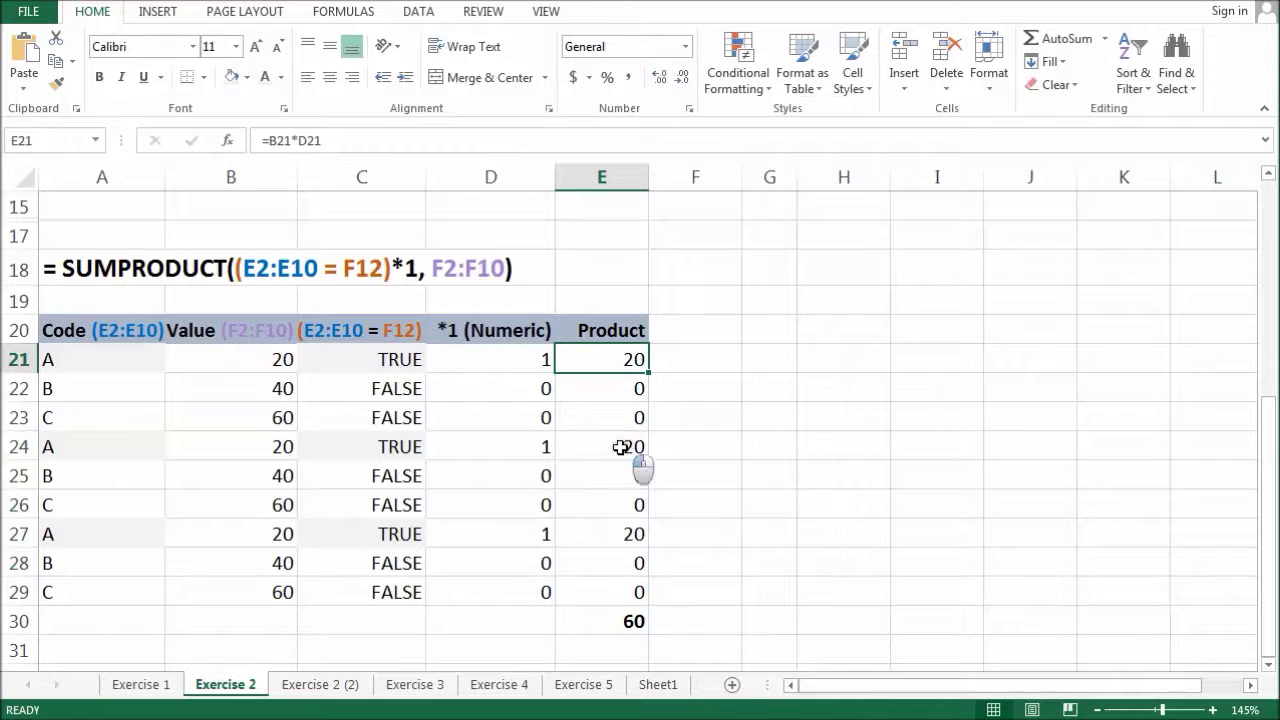
left_click(621, 447, "ctrl")
left_click(605, 530, "ctrl")
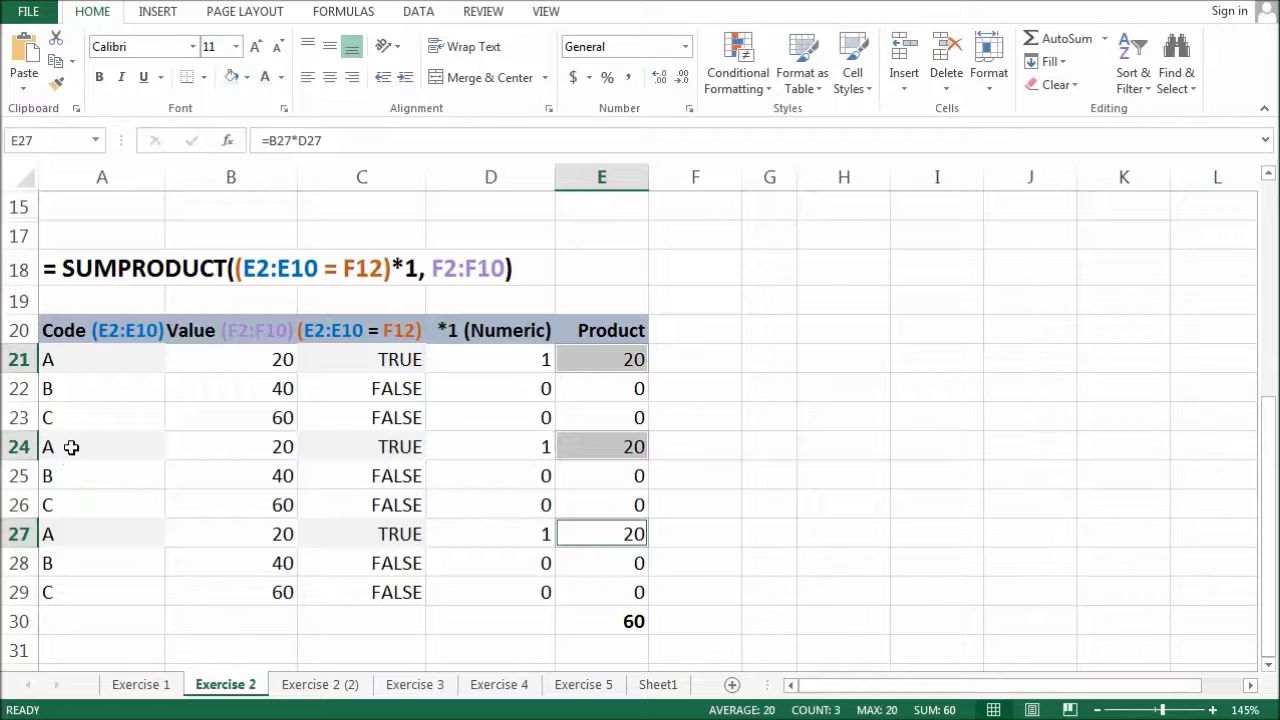
left_click(612, 624)
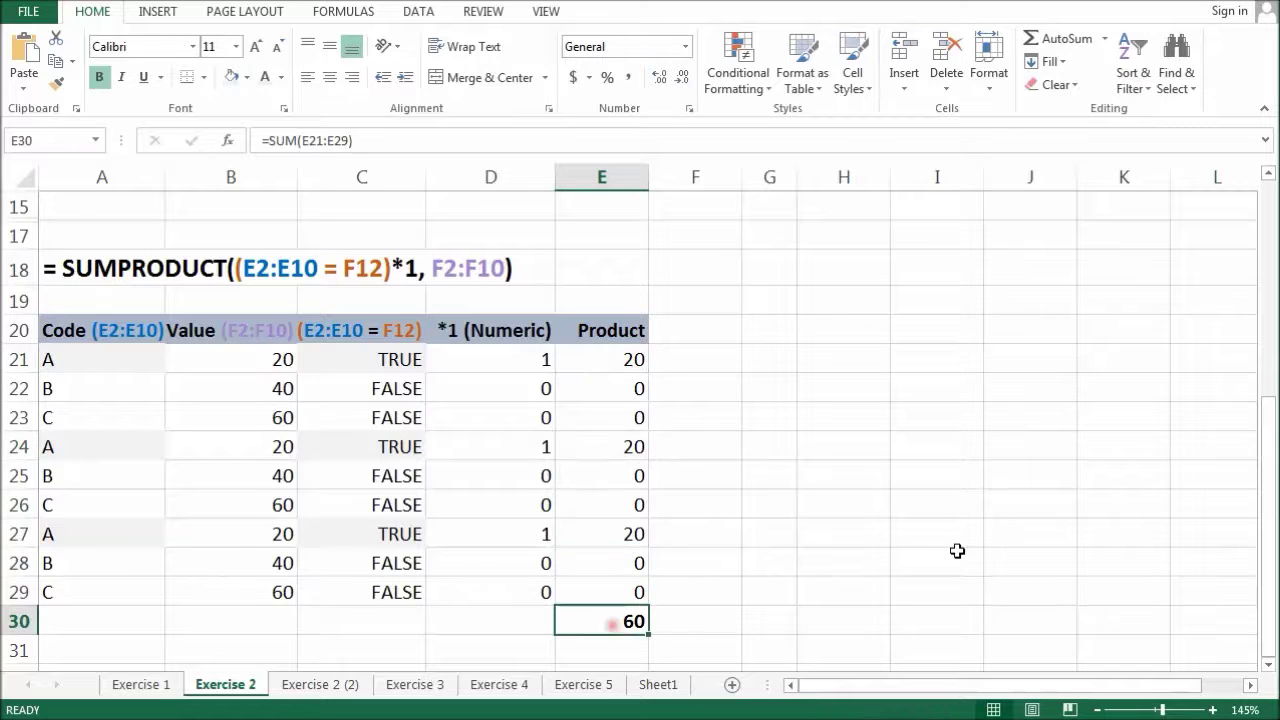
- Review the *1 conversion in the SUMPRODUCT formula in G12, leaving the formula as it is
scroll(962, 548, "up", 5)
left_click(778, 527)
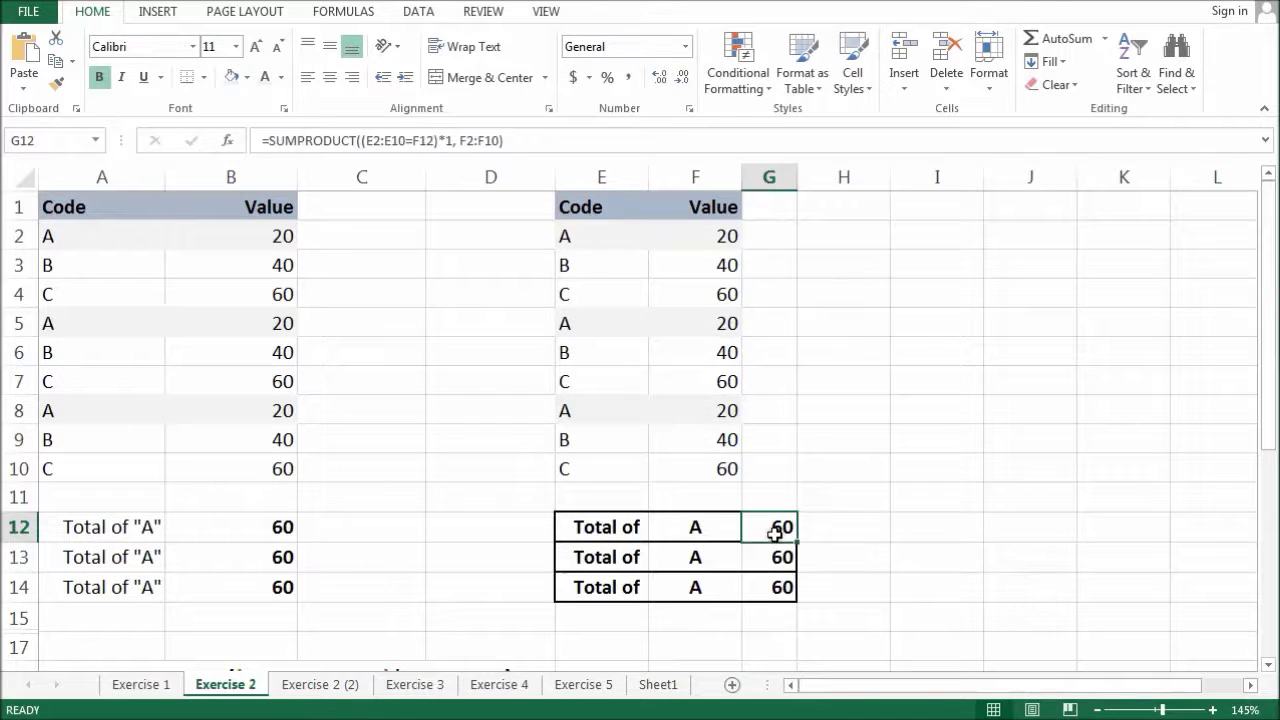
double_click(778, 527)
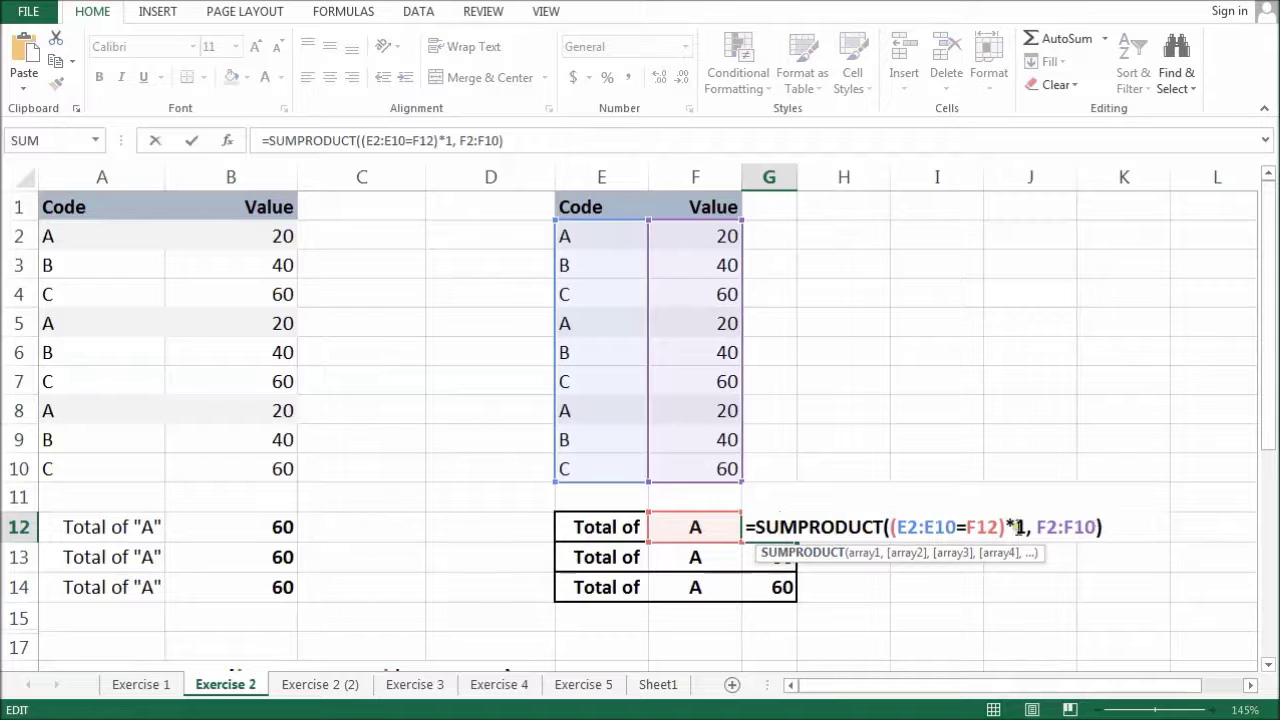
left_click_drag(1004, 526, 1027, 528)
key("Return")
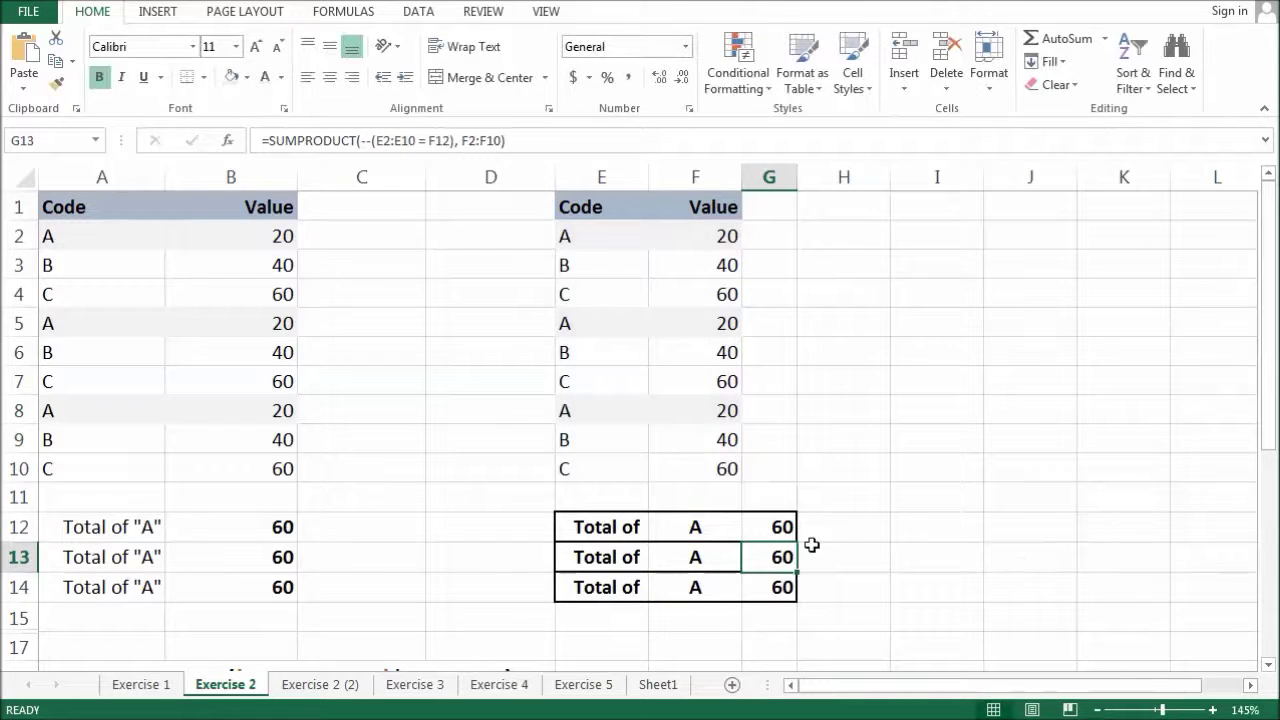
- Inspect the double negative before (E2:E10 = F12) in the SUMPRODUCT formula in G13
double_click(758, 560)
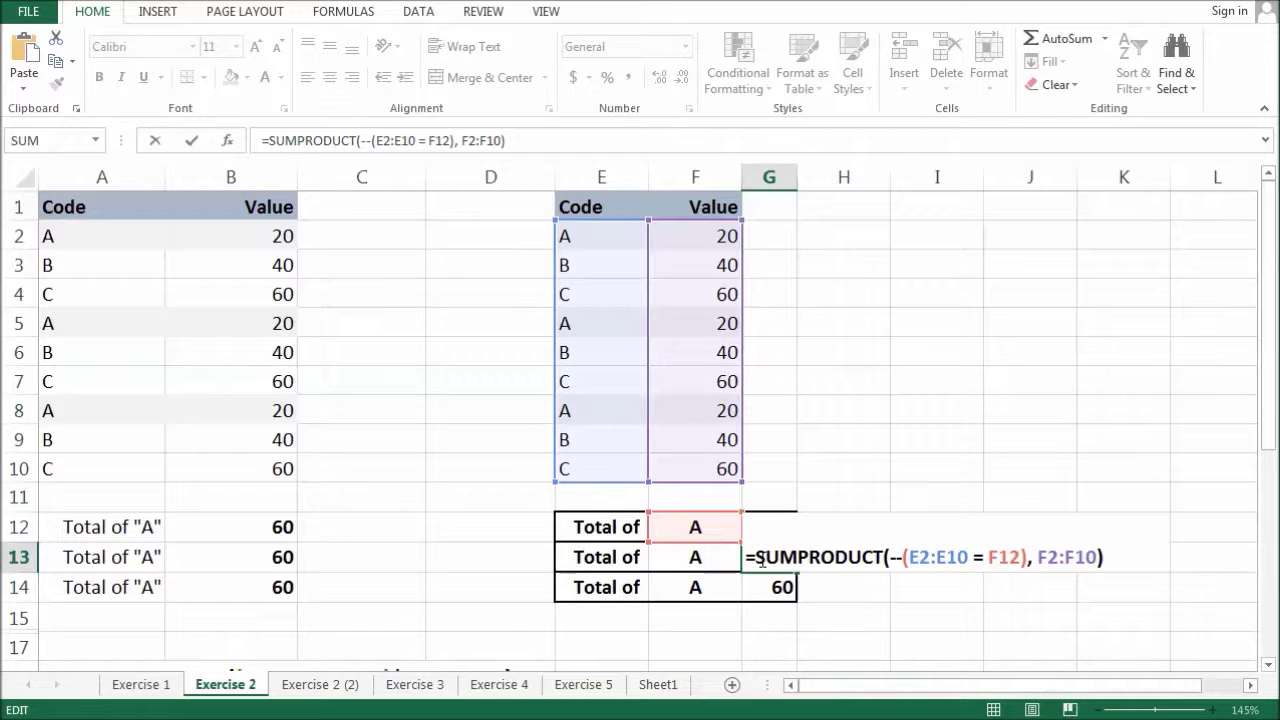
left_click(1027, 570)
left_click_drag(903, 563, 889, 561)
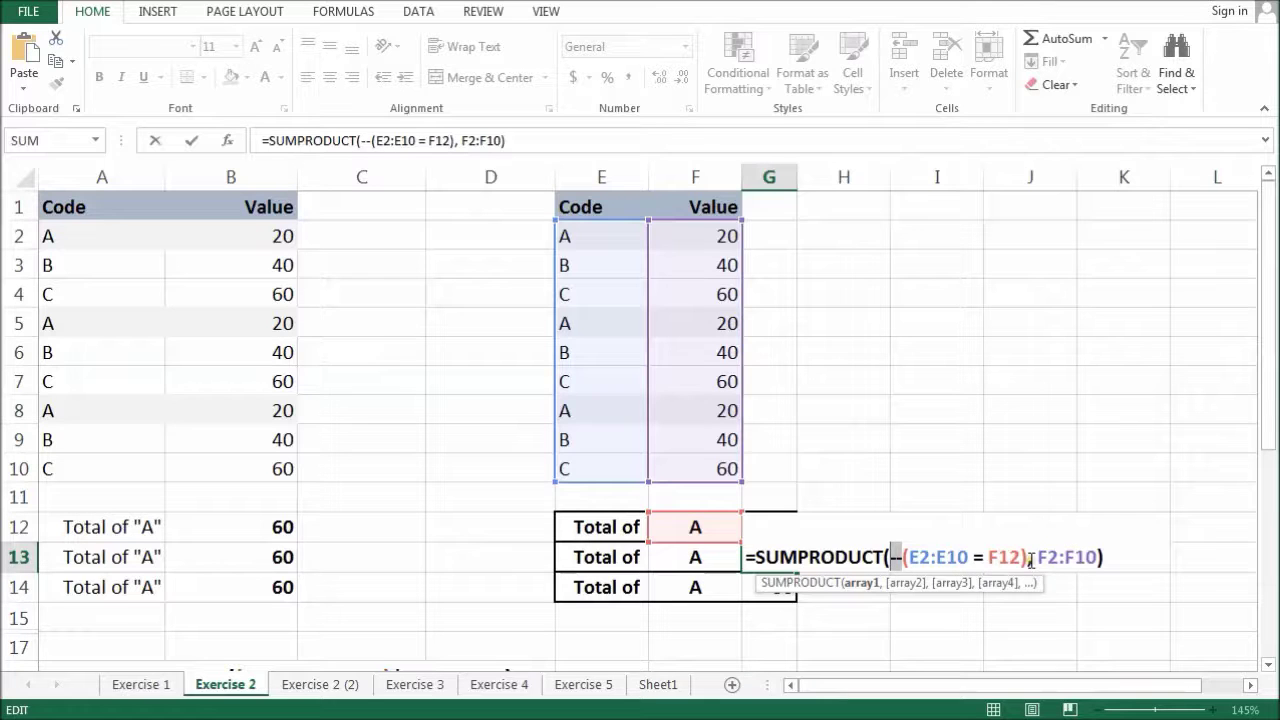
key("Return")
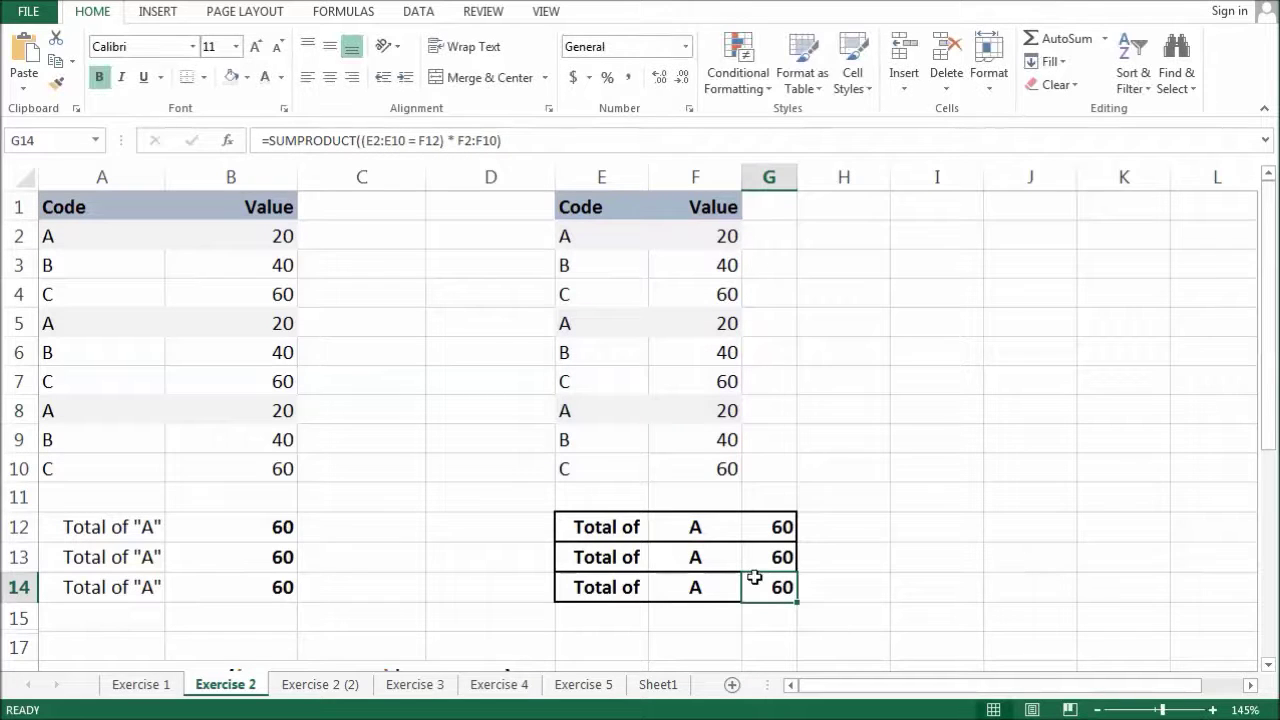
- Inspect the single multiplied argument (E2:E10 = F12) * F2:F10 in the SUMPRODUCT formula in G14
left_click(774, 587)
double_click(774, 587)
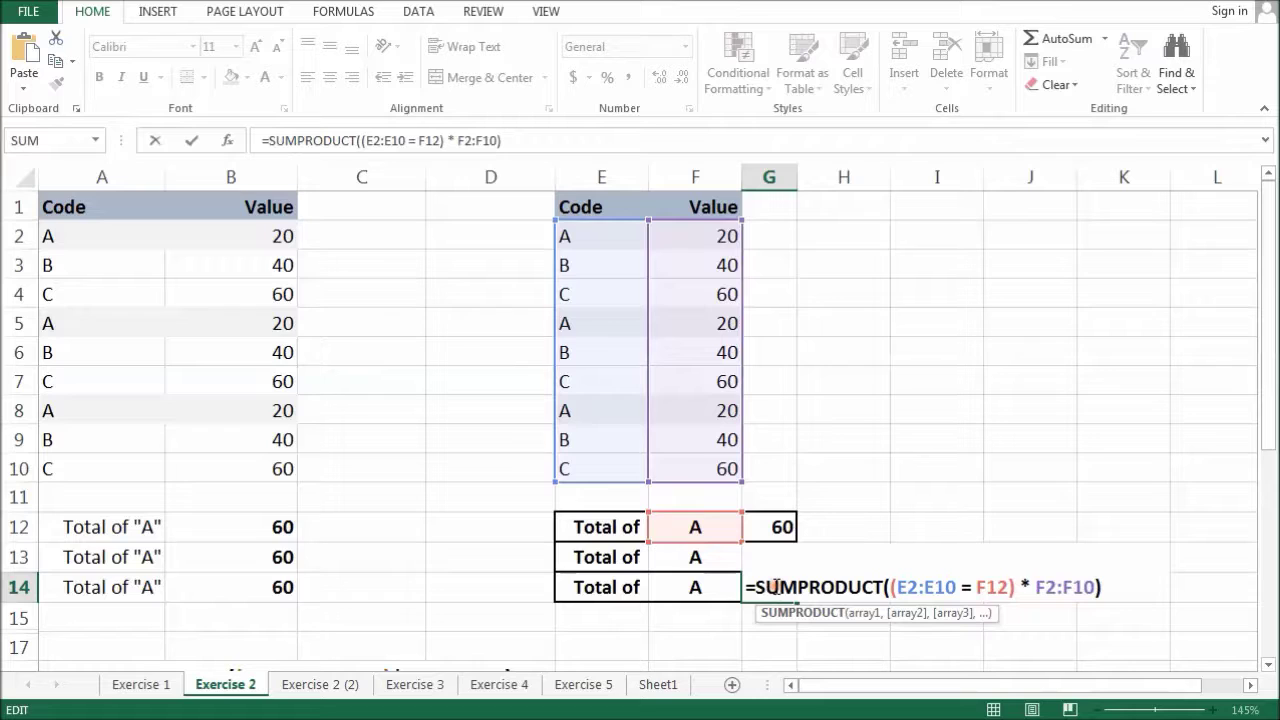
left_click_drag(1097, 586, 895, 590)
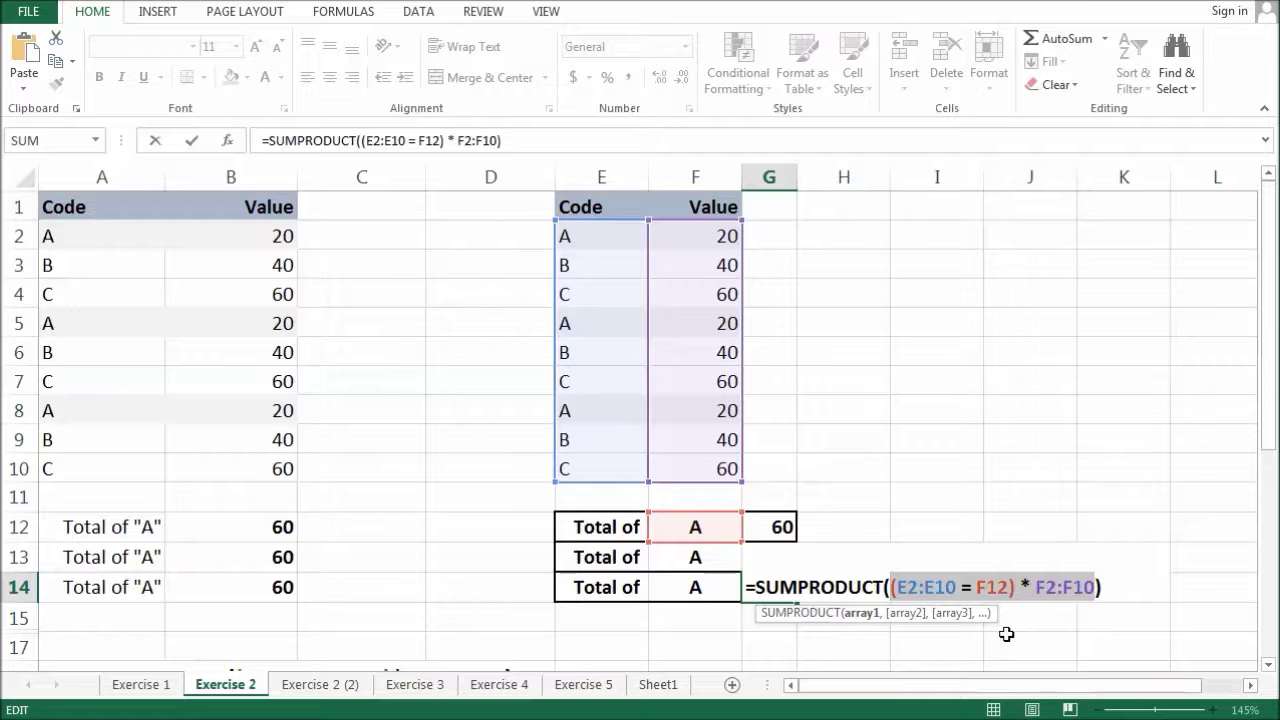
key("Return")
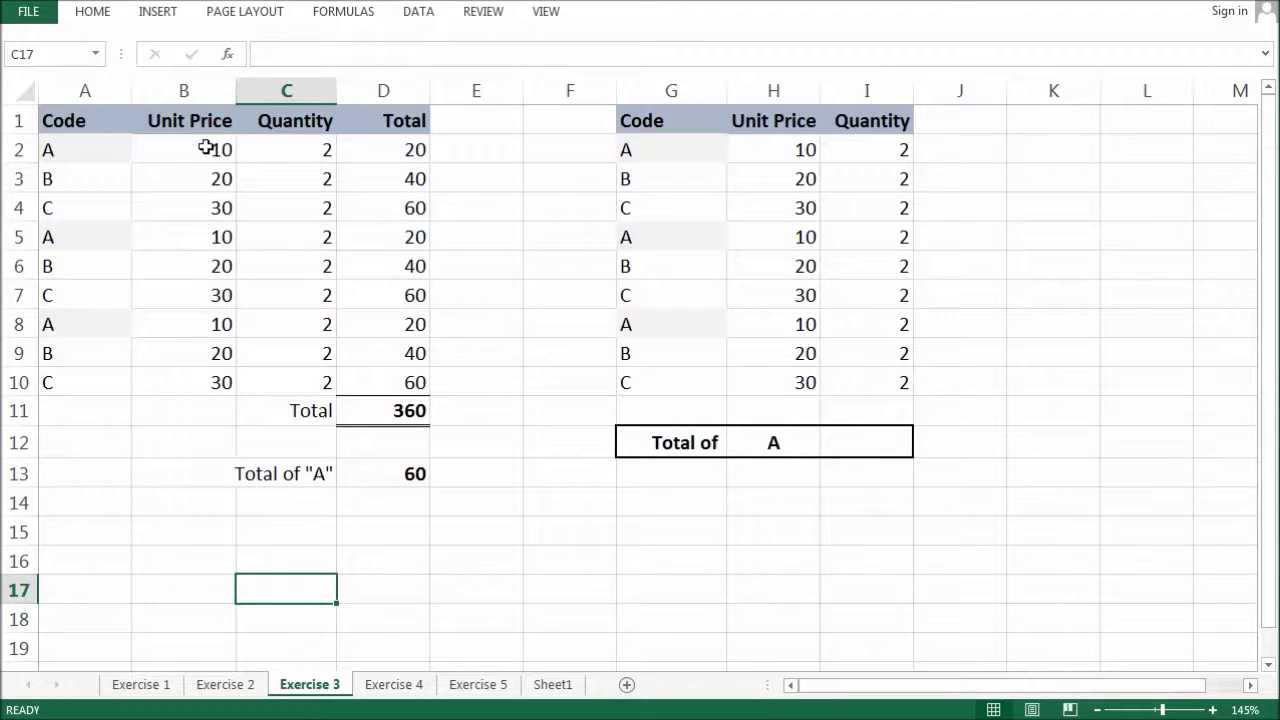
- Review the unit prices and quantities in B2:C10 and the helper-column formulas in D2 and D11 on the Exercise 3 sheet
left_click_drag(210, 150, 220, 180)
left_click_drag(196, 334, 277, 371)
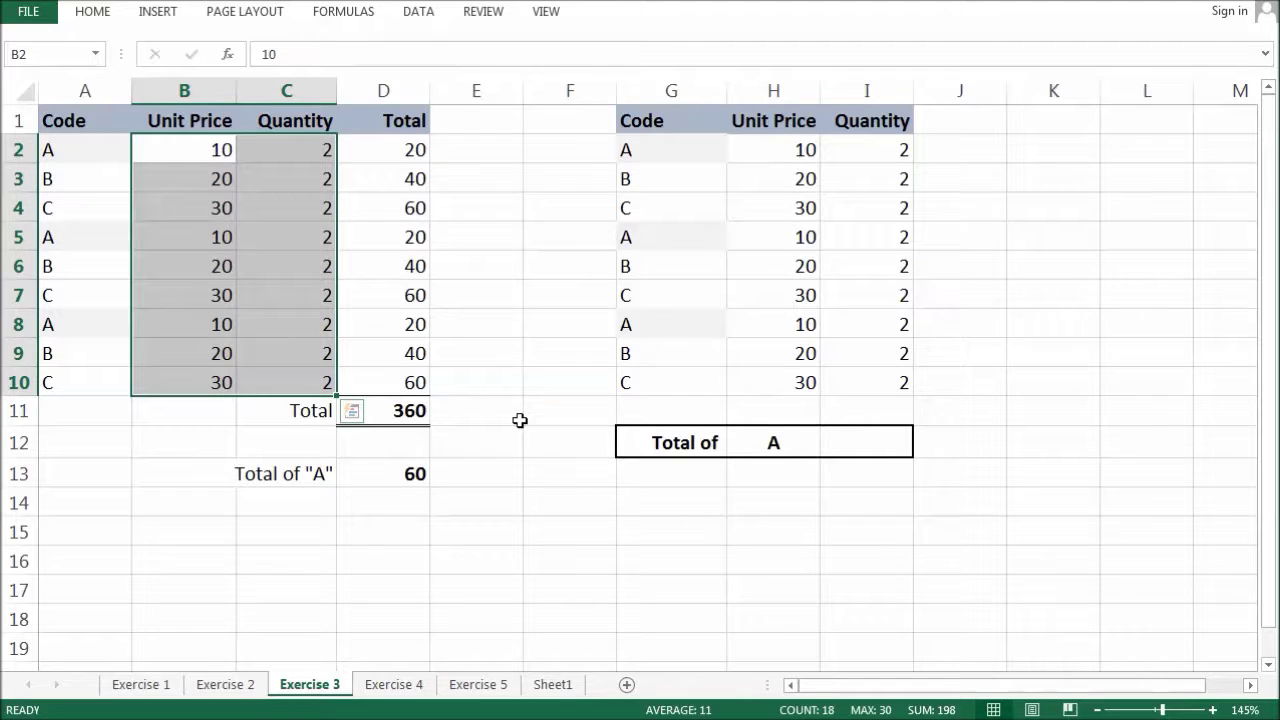
double_click(405, 145)
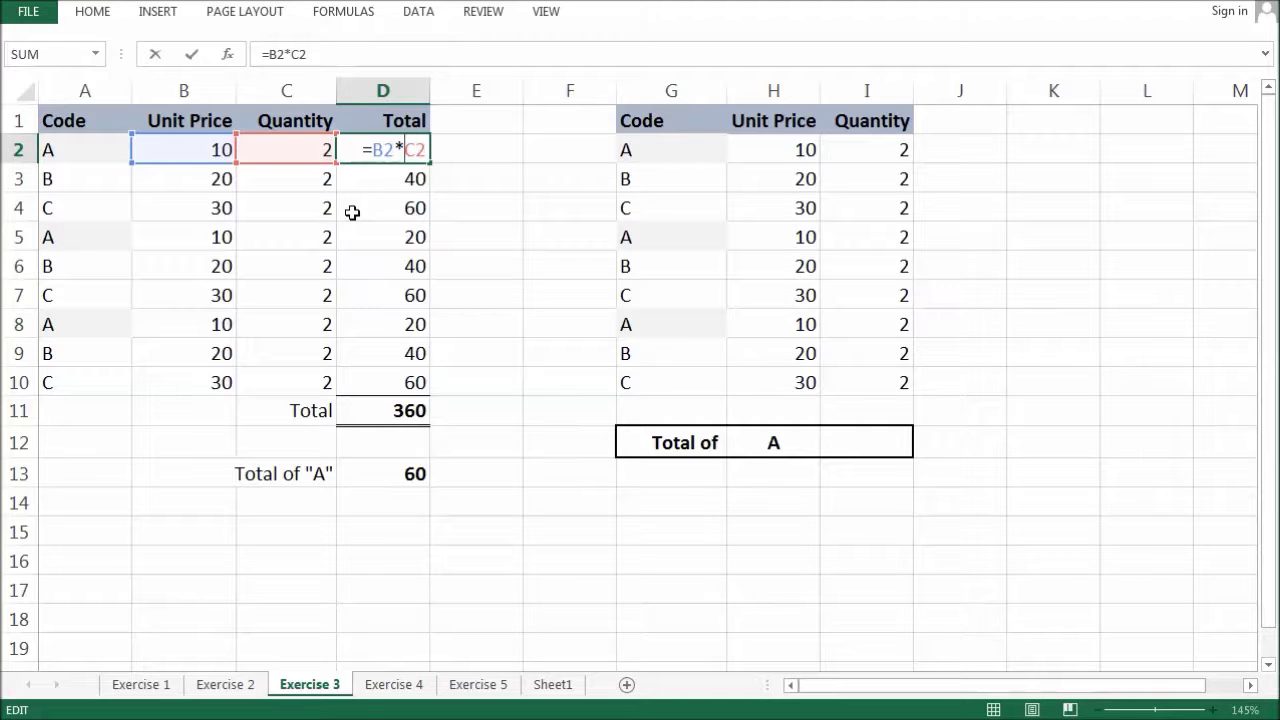
key("Escape")
double_click(414, 410)
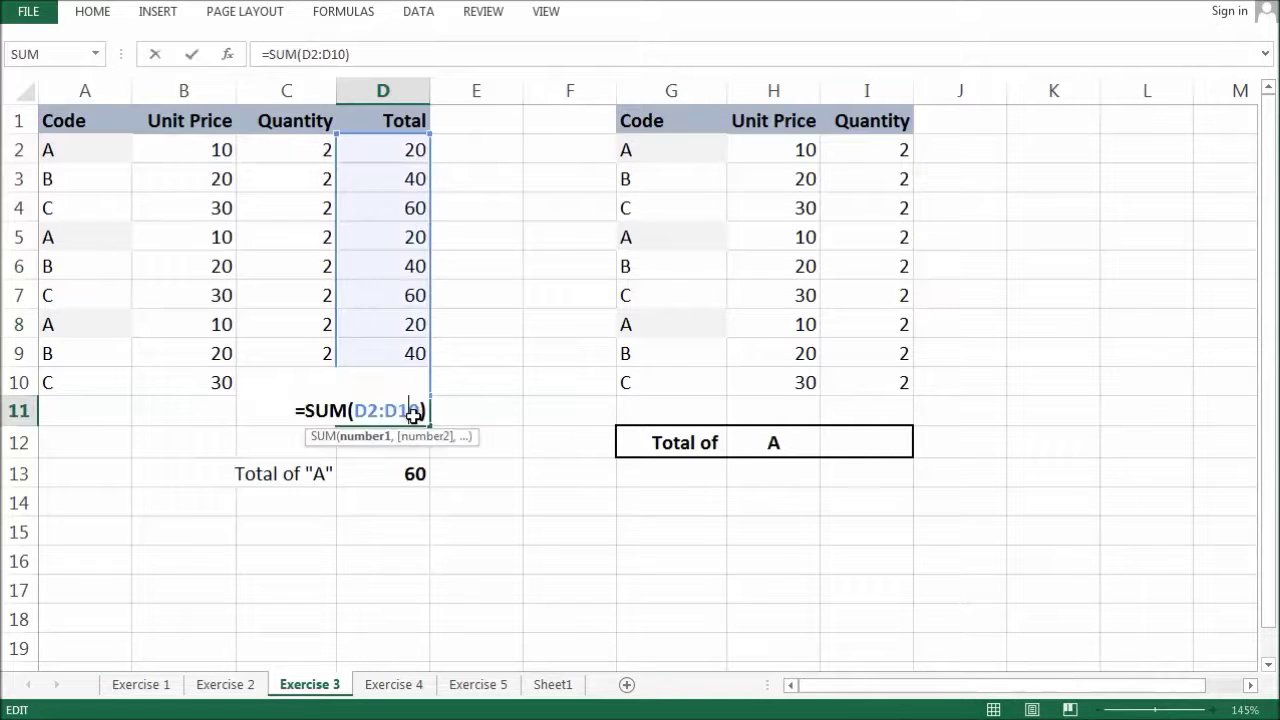
key("Escape")
- Inspect the Total of "A" formula in D13 and the cells it adds together
left_click(399, 474)
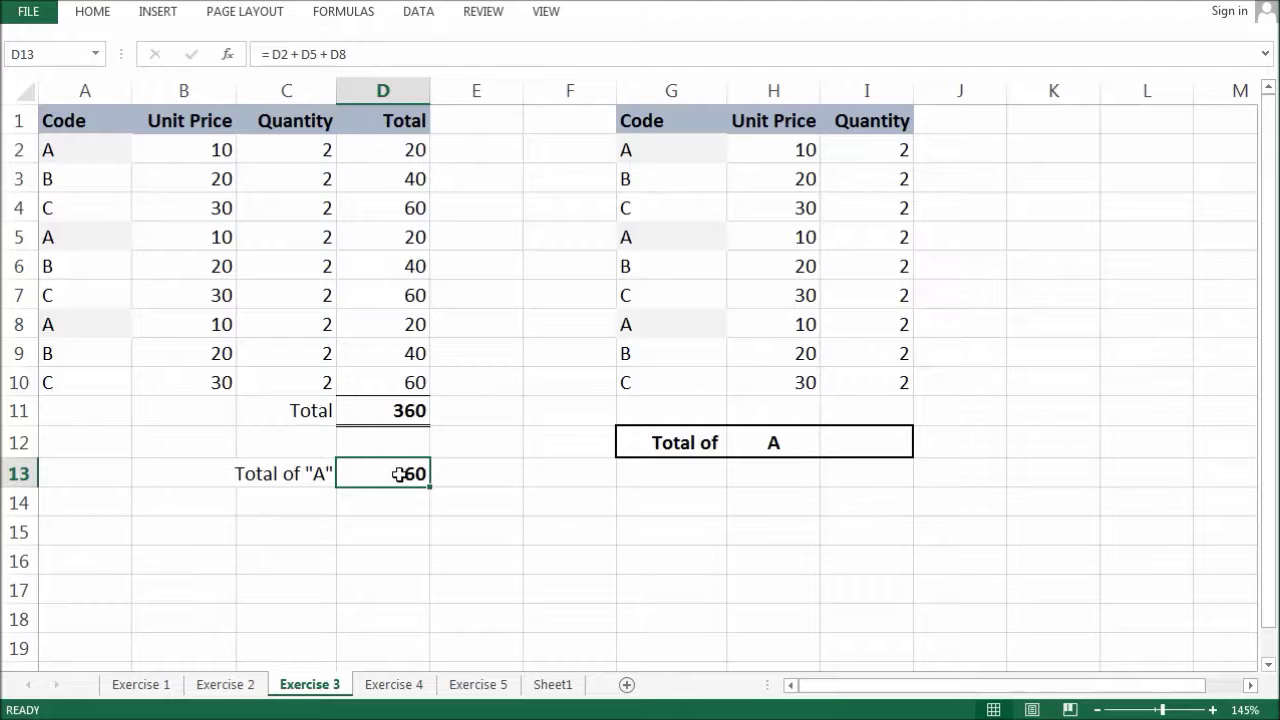
double_click(399, 474)
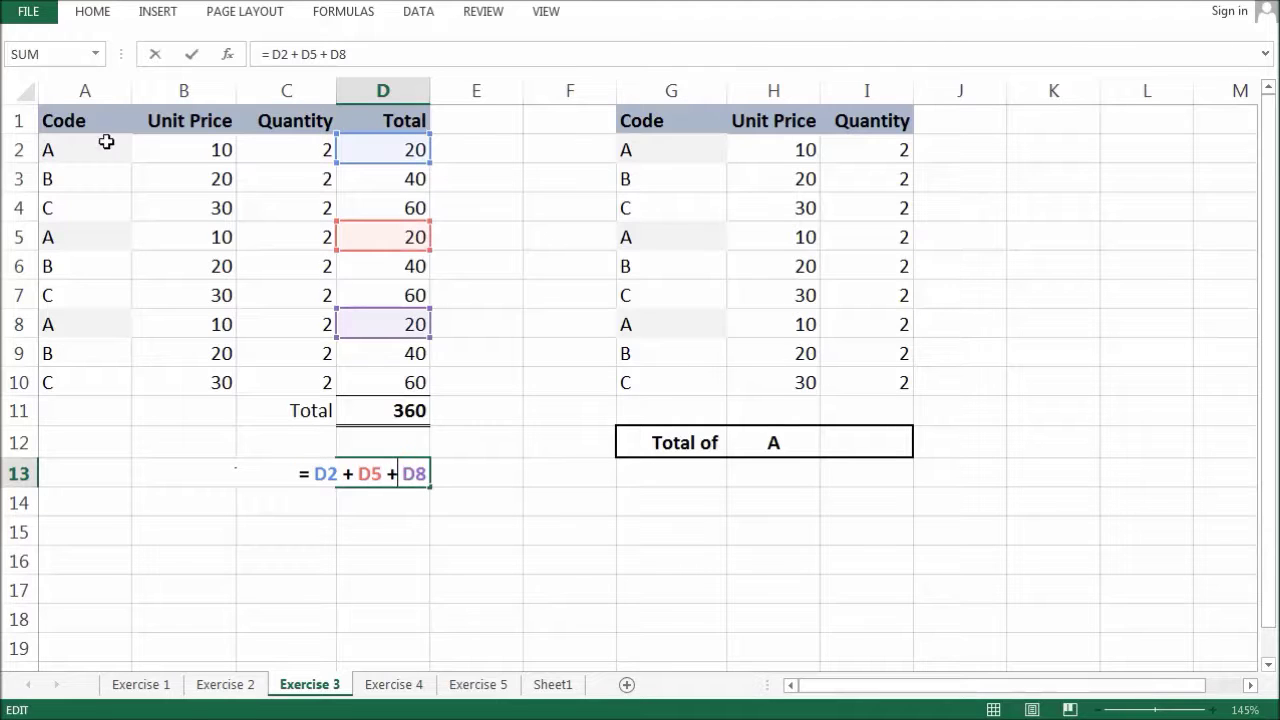
key("Escape")
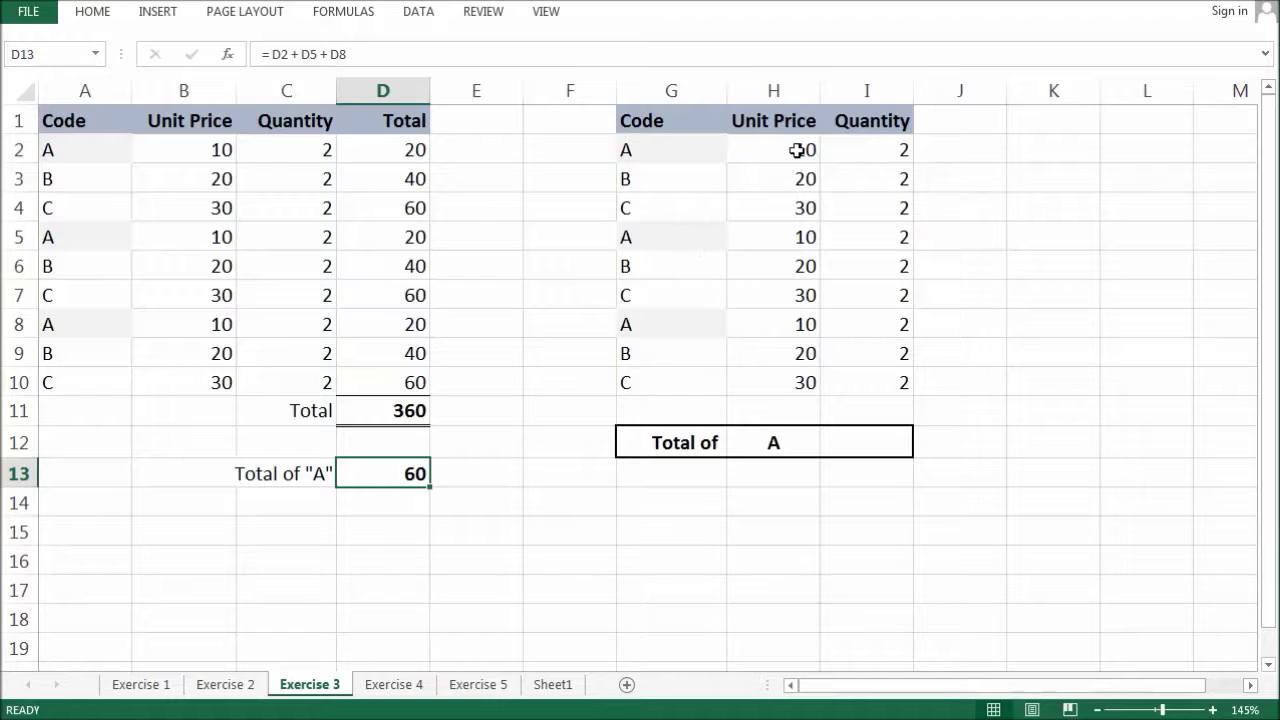
- Enter the formula =SUMPRODUCT((G2:G10=H12)*H2:H10*I2:I10) in I12 to total unit price times quantity for the code in H12
left_click(860, 438)
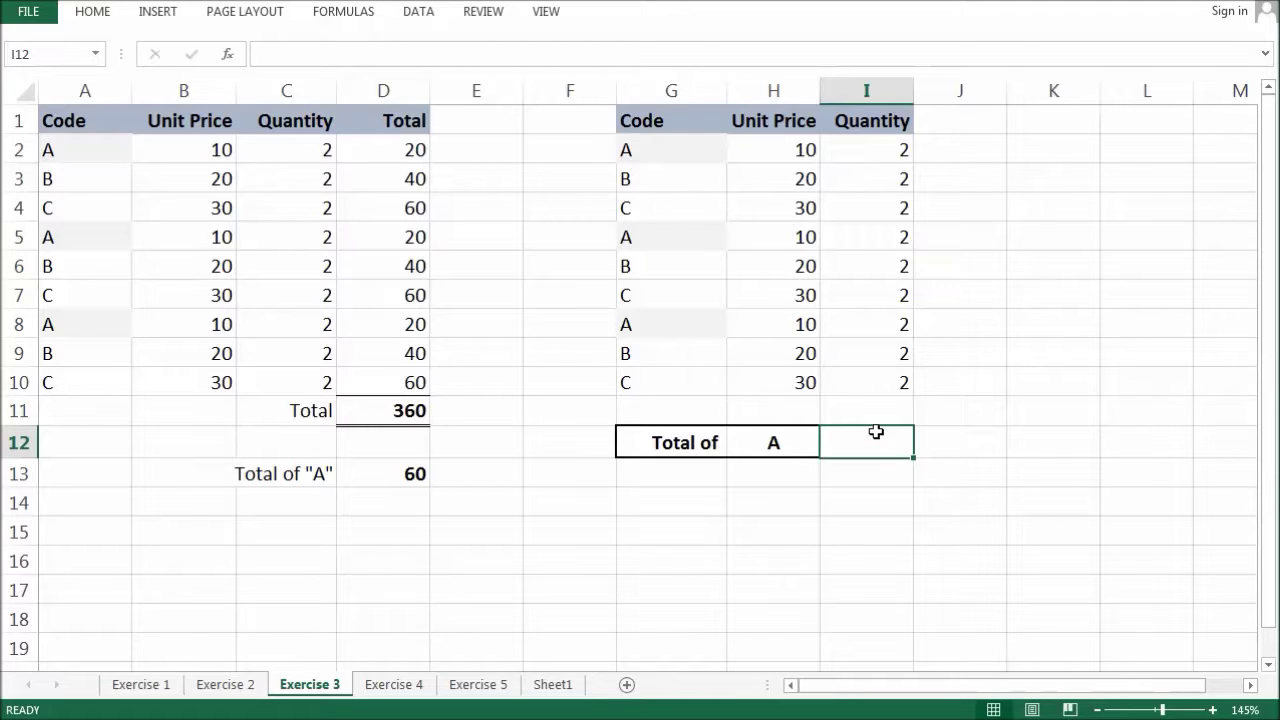
type("=")
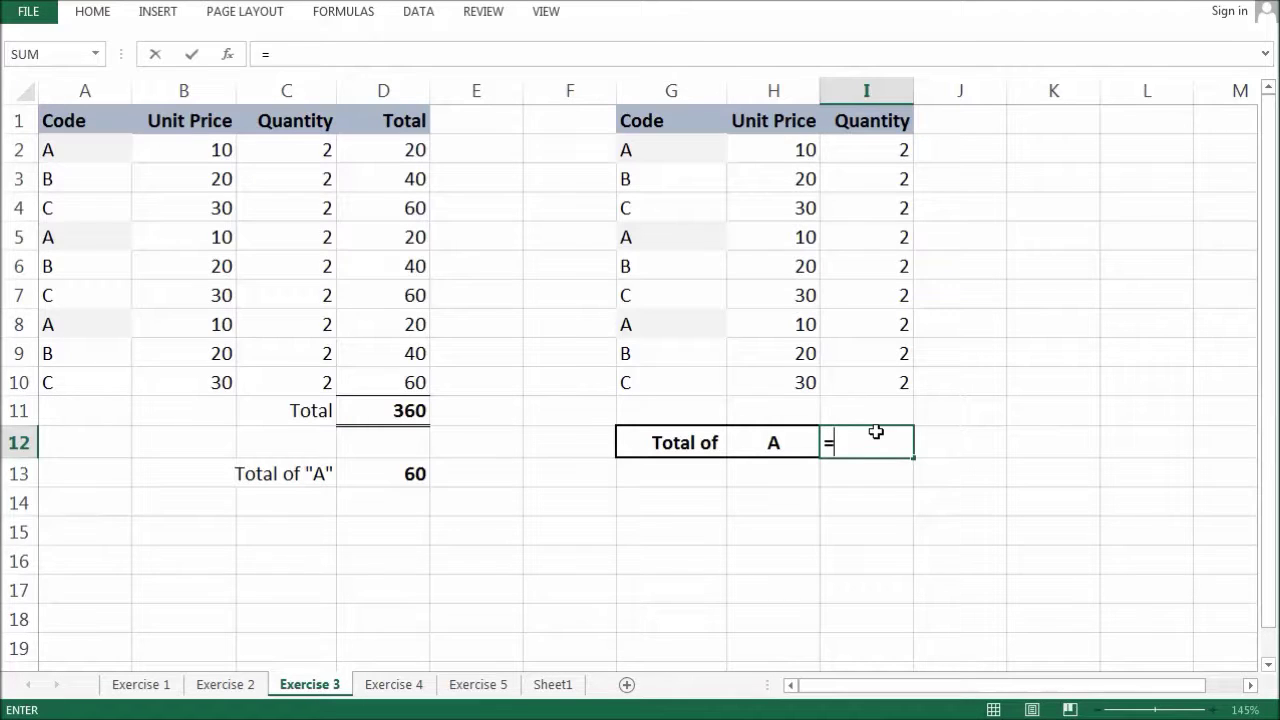
type("SUMPRODUCT((")
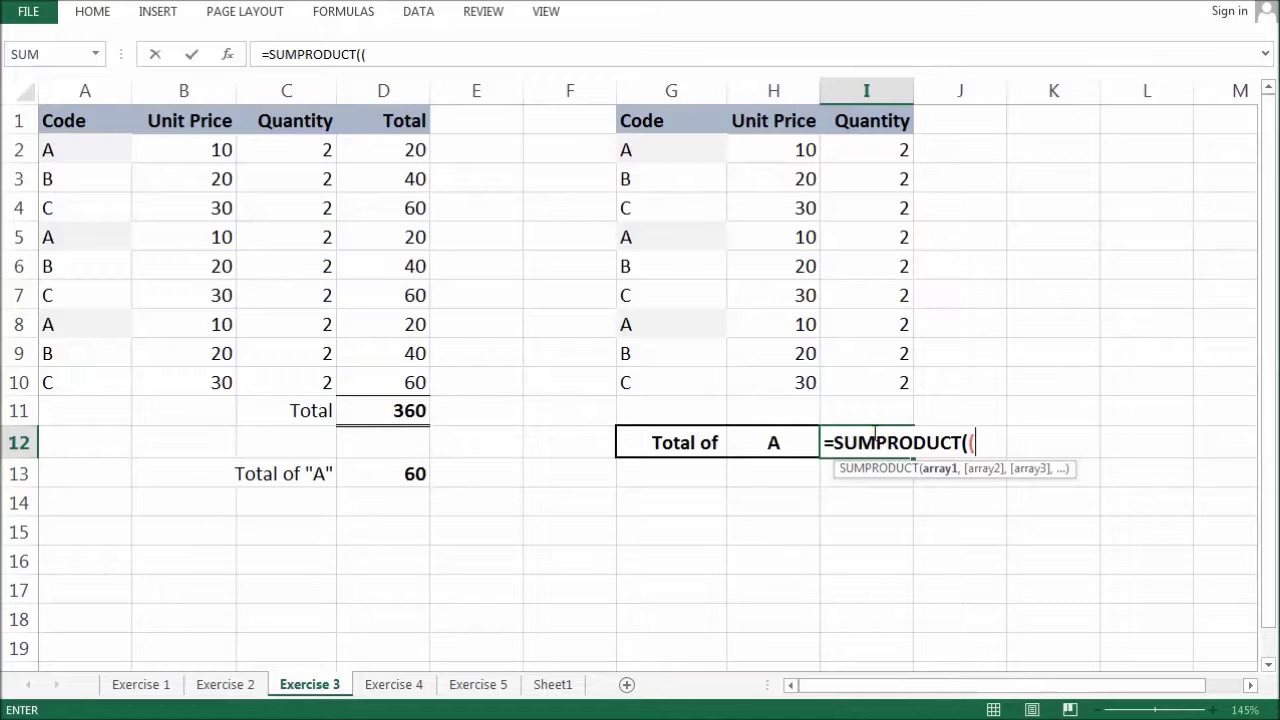
left_click_drag(667, 148, 628, 392)
type("=")
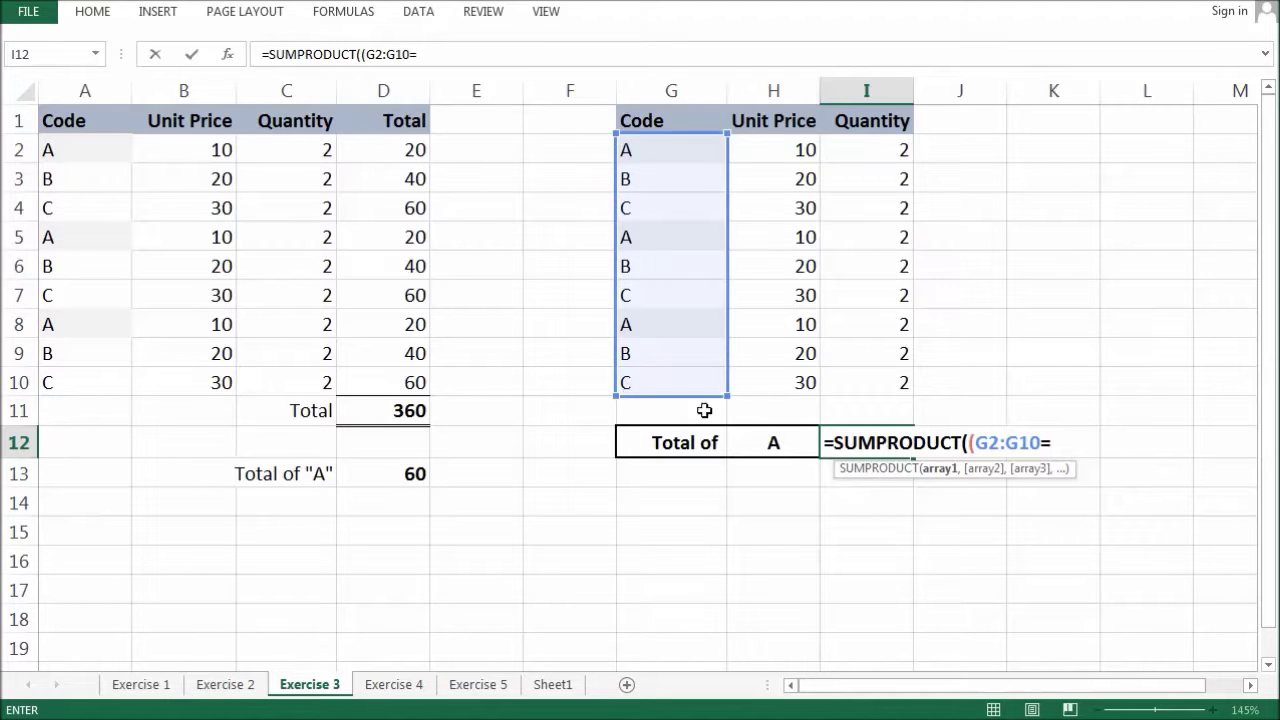
left_click(770, 443)
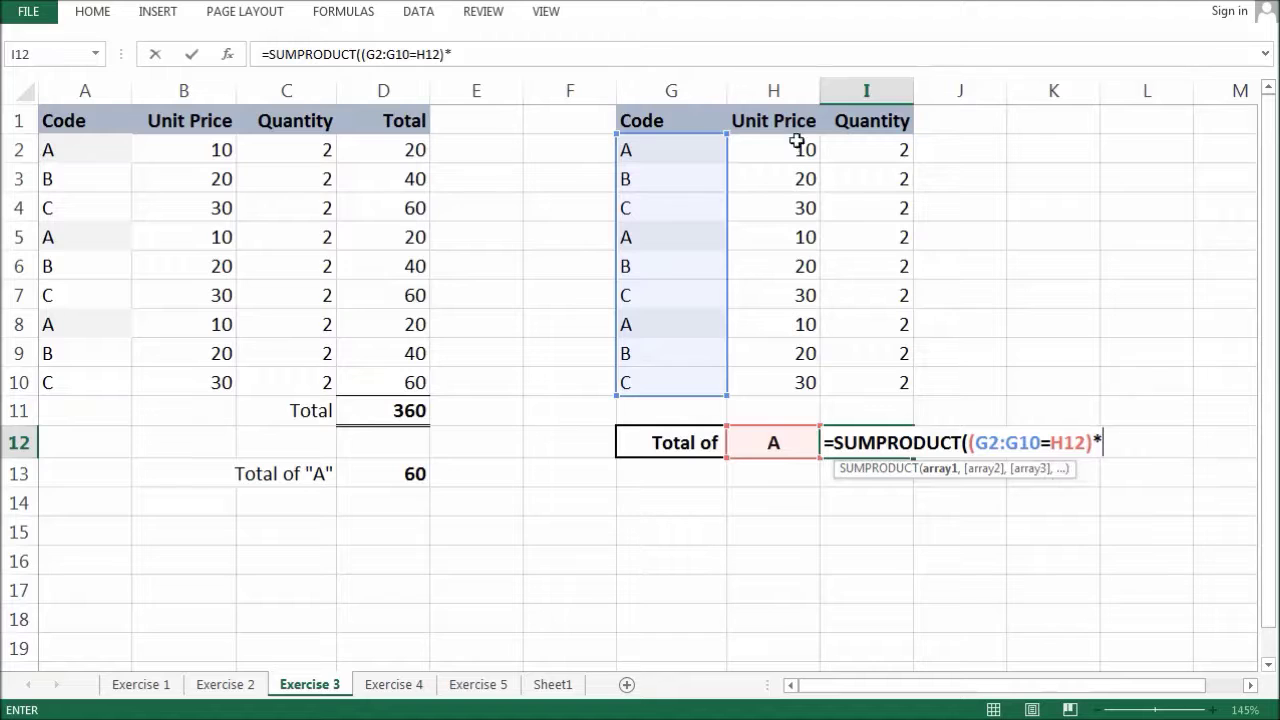
left_click_drag(800, 150, 802, 392)
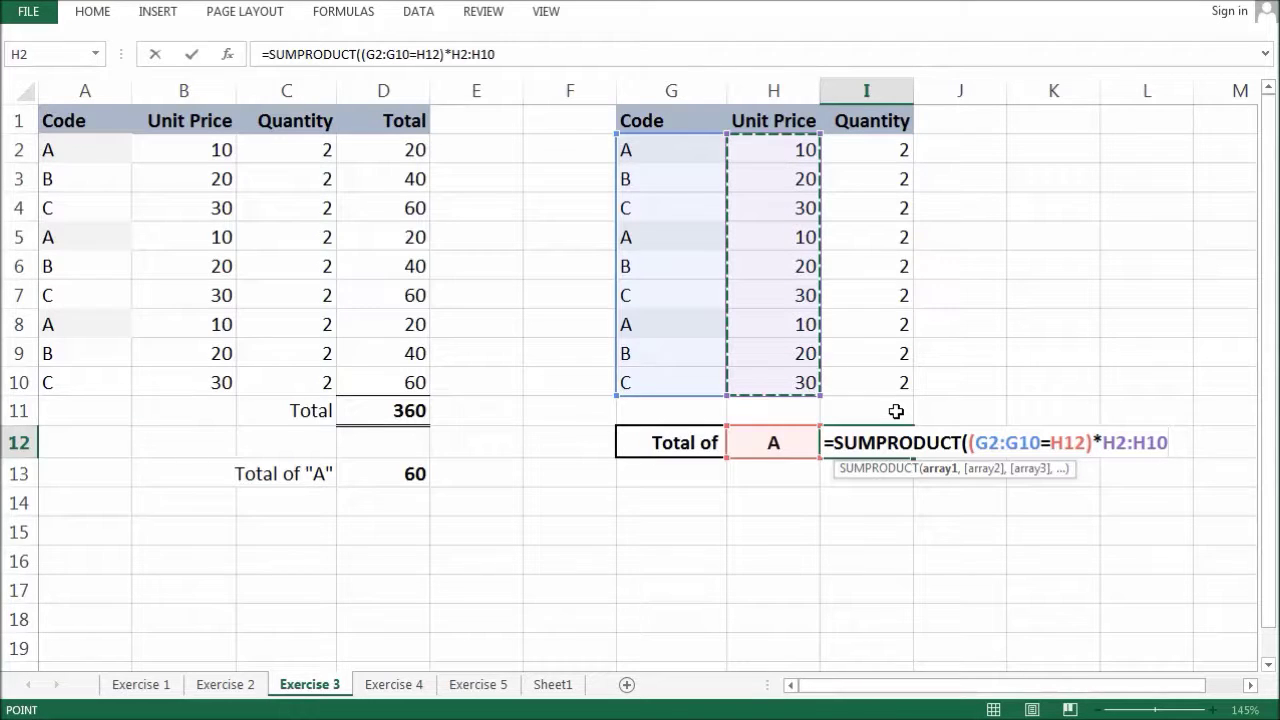
type("*")
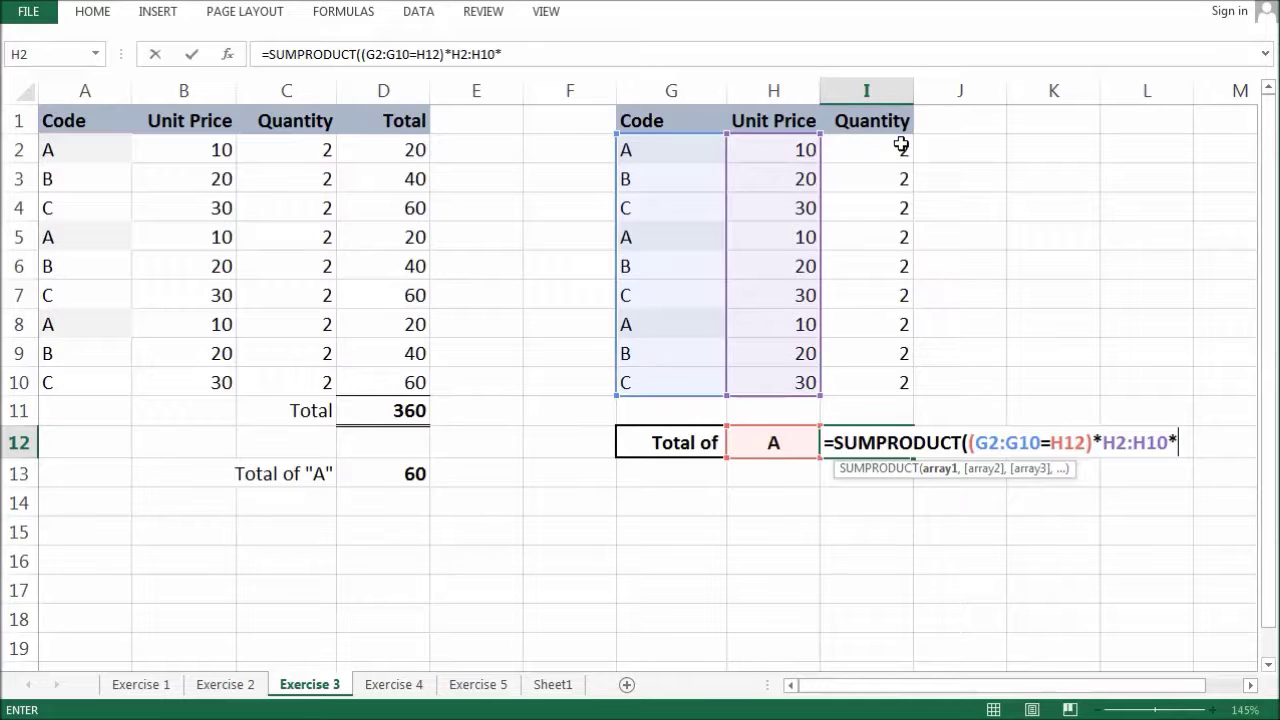
left_click_drag(896, 146, 897, 376)
type(")")
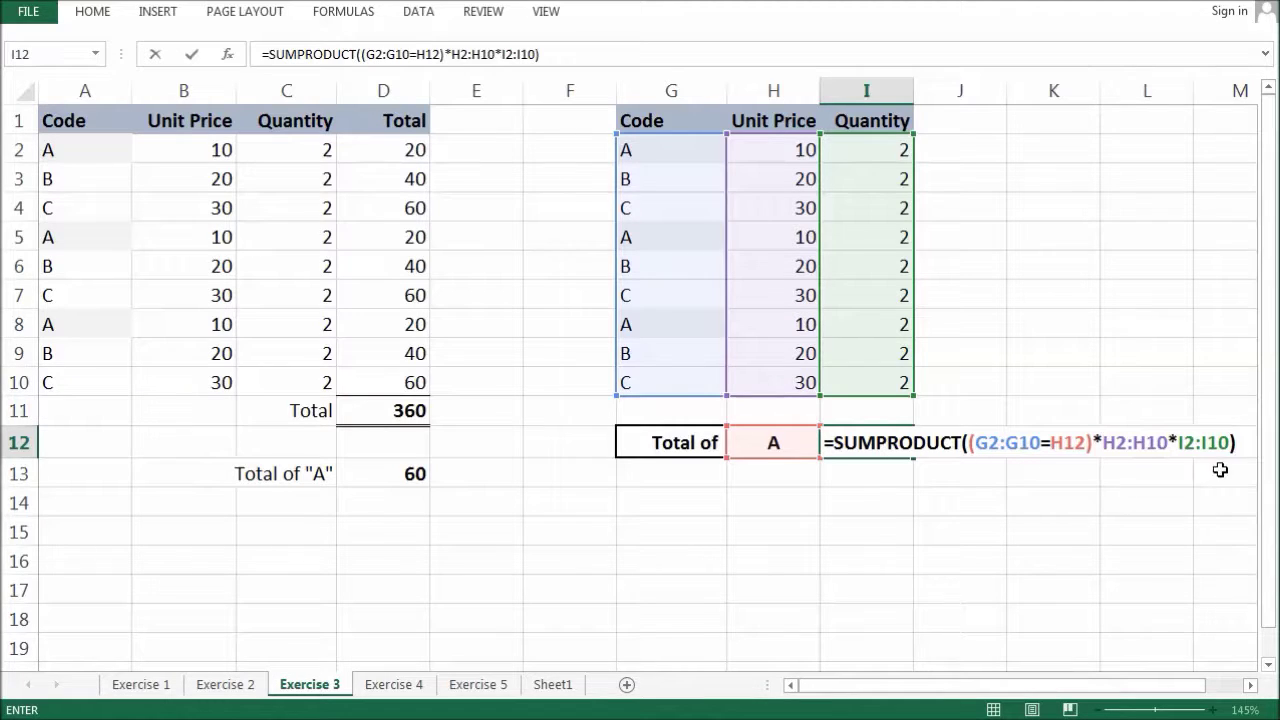
key("Return")
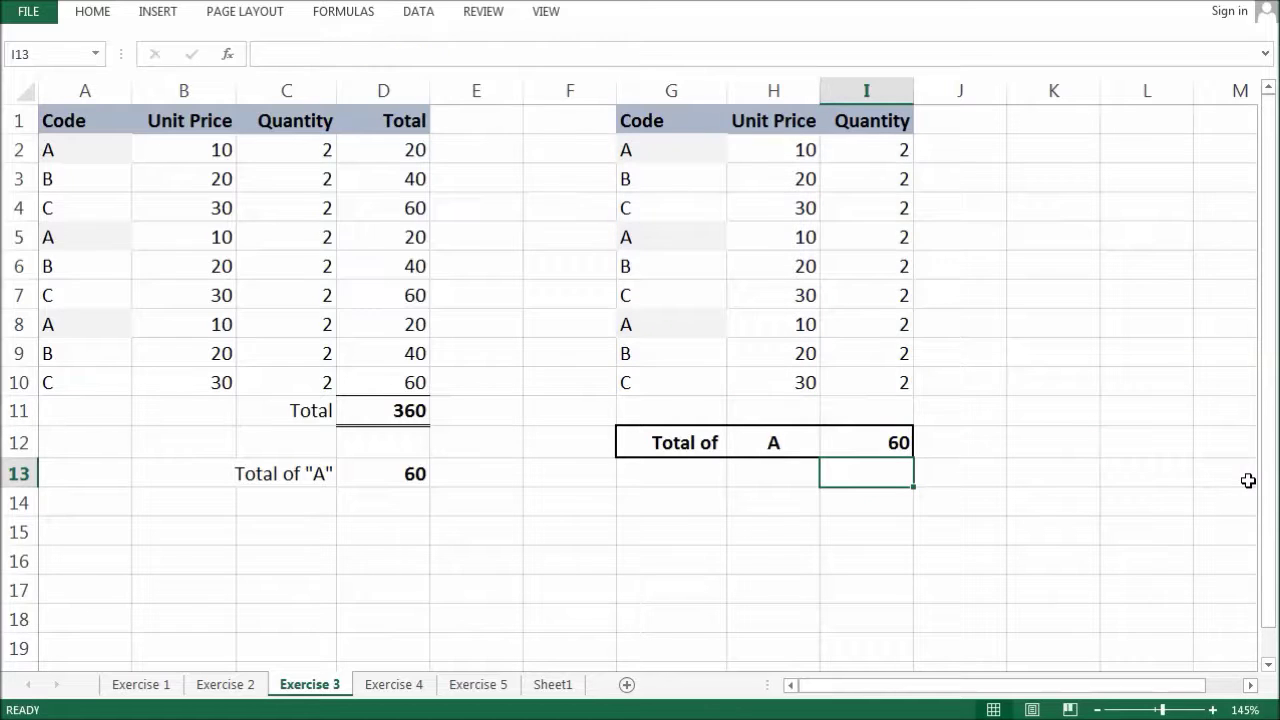
- Compare the helper-column total of "A" in D13 with the SUMPRODUCT result in I12
left_click(424, 475)
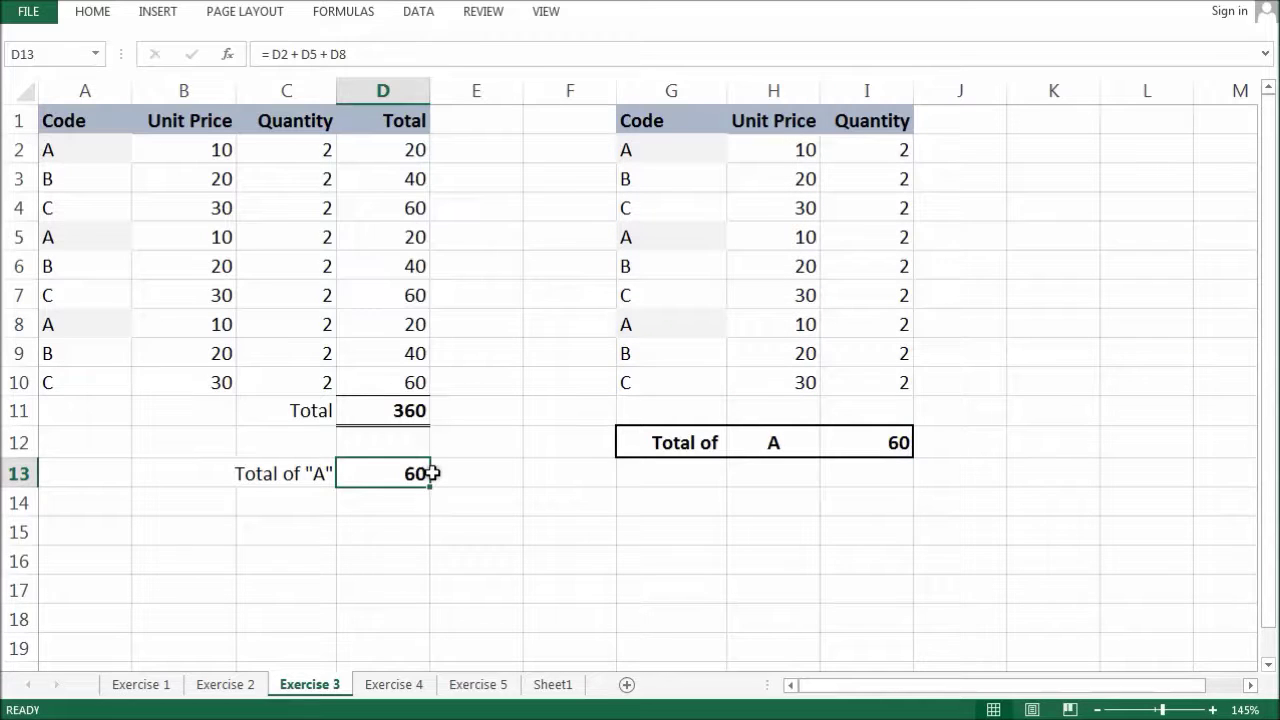
left_click(841, 447)
left_click(362, 477)
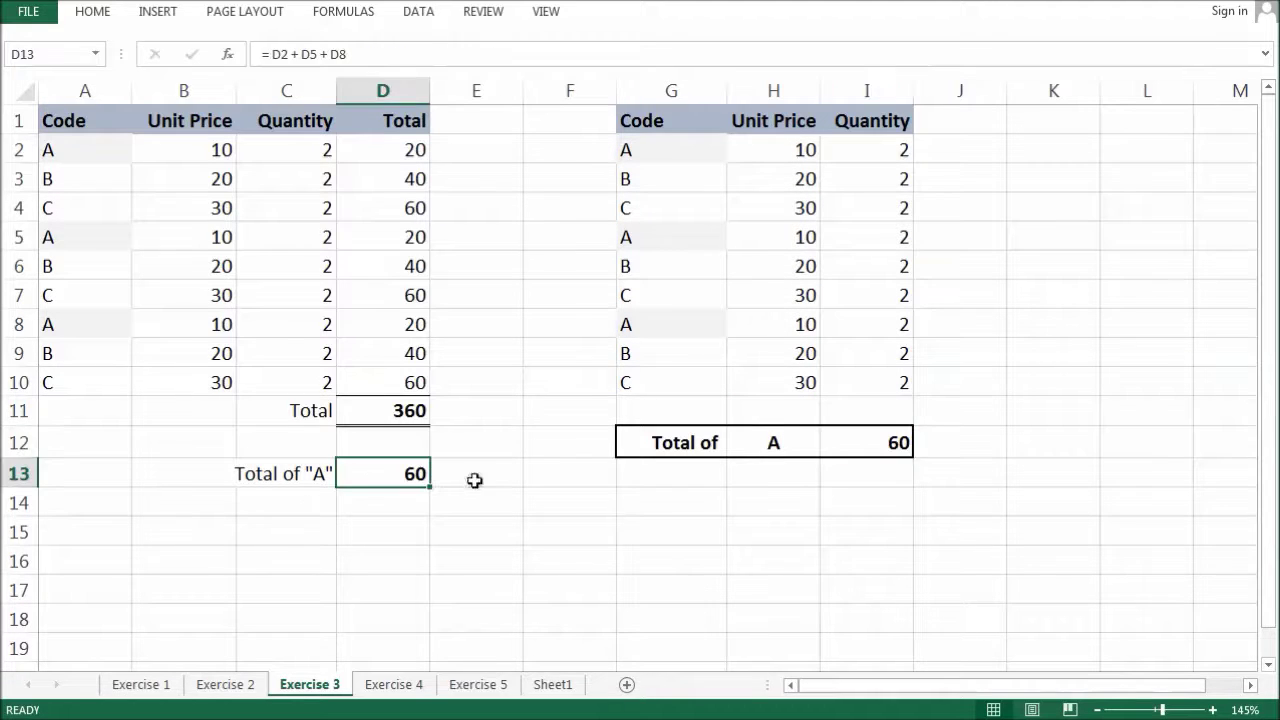
left_click(829, 452)
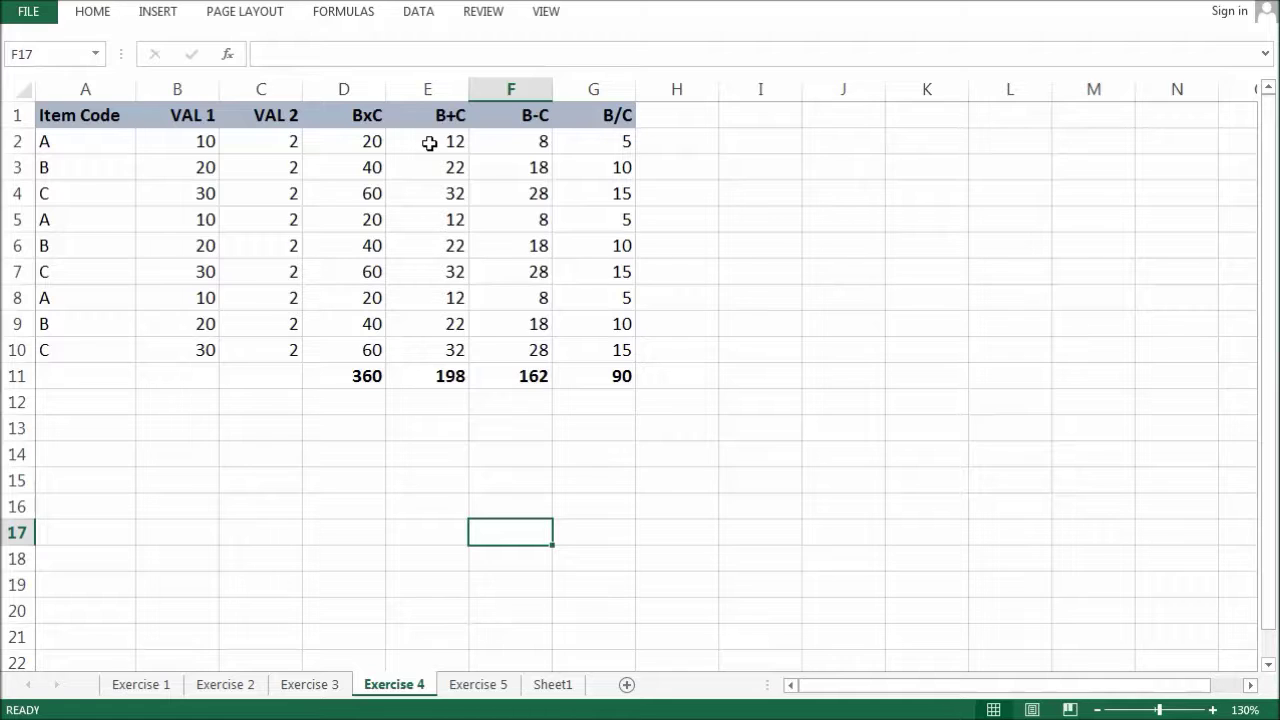
- Review the VAL 1 and VAL 2 data in B1:C10 and the calculated columns in D1:G10 on the Exercise 4 sheet
left_click_drag(174, 112, 302, 349)
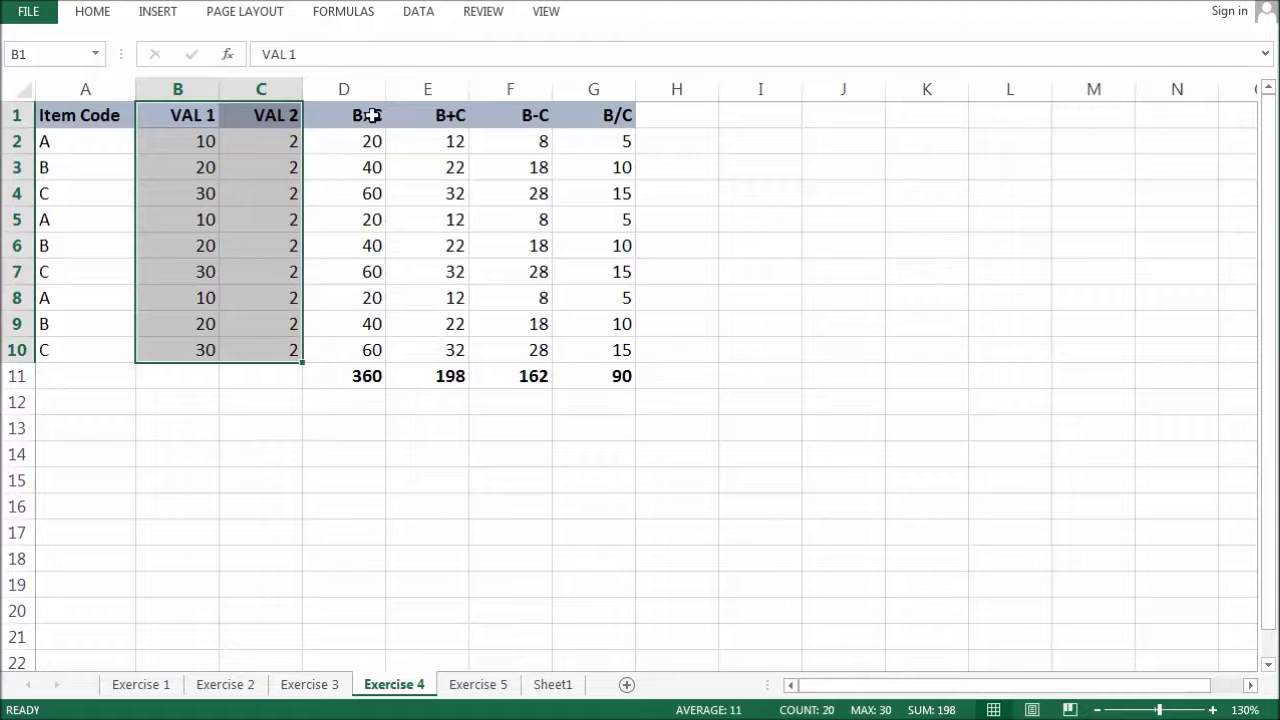
left_click_drag(375, 118, 608, 338)
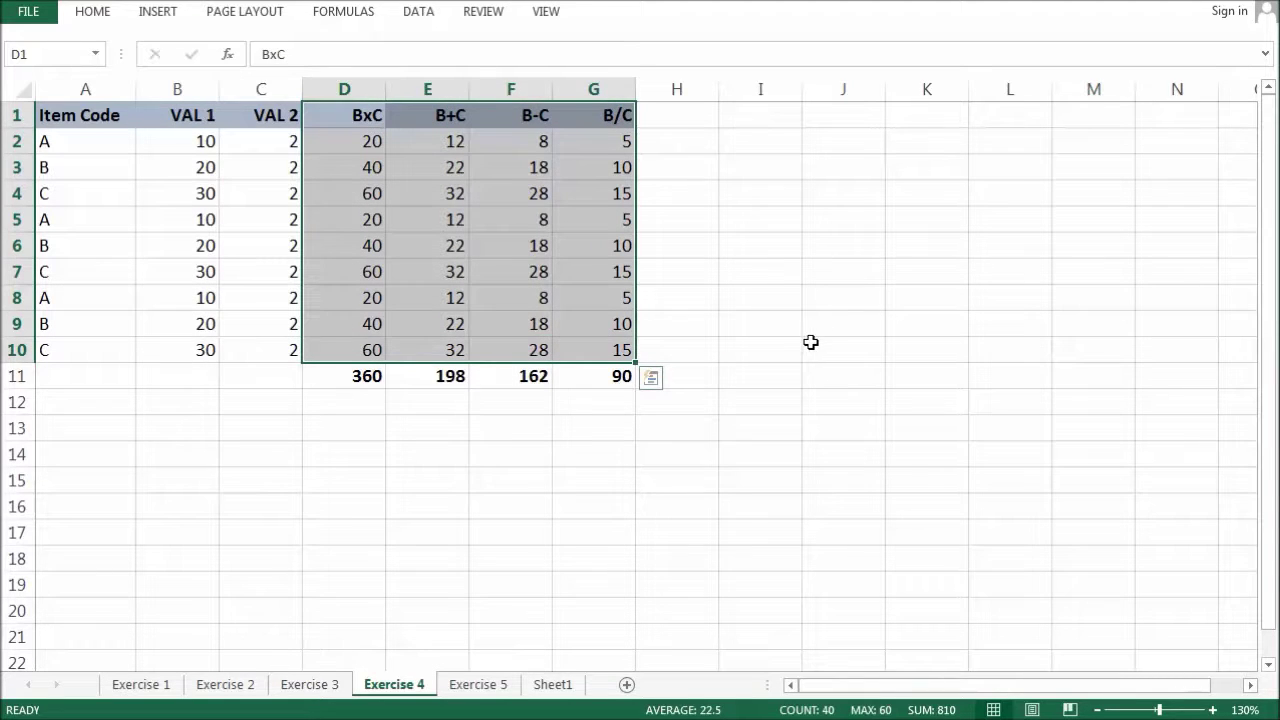
left_click(803, 345)
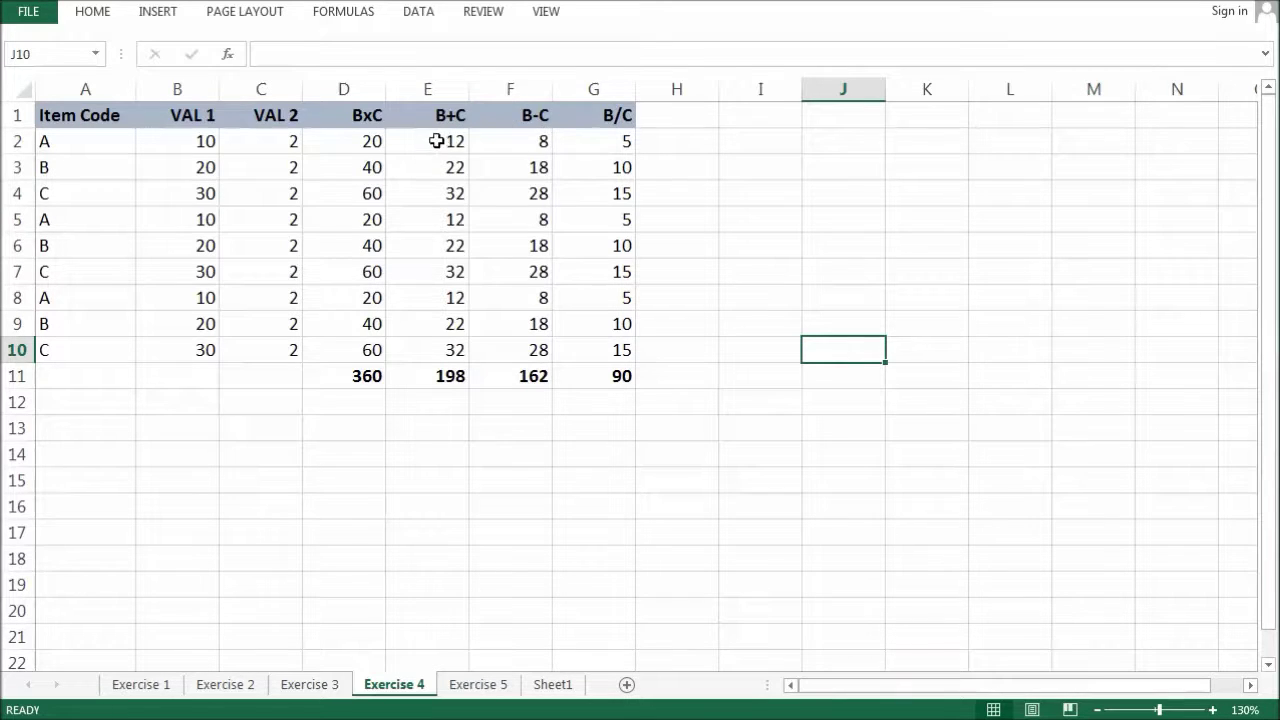
- Inspect the row 2 formulas of the BxC, B+C, B-C and B/C columns, leaving them unedited
left_click(344, 139)
double_click(344, 141)
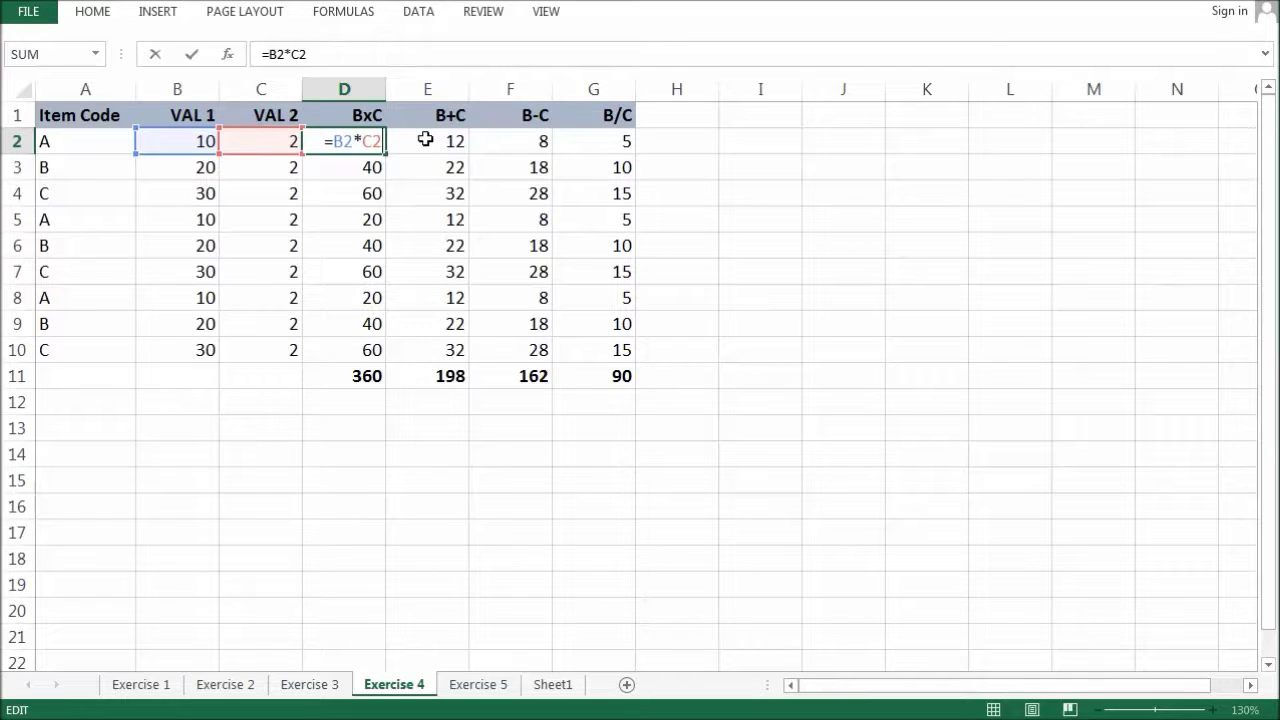
key("Escape")
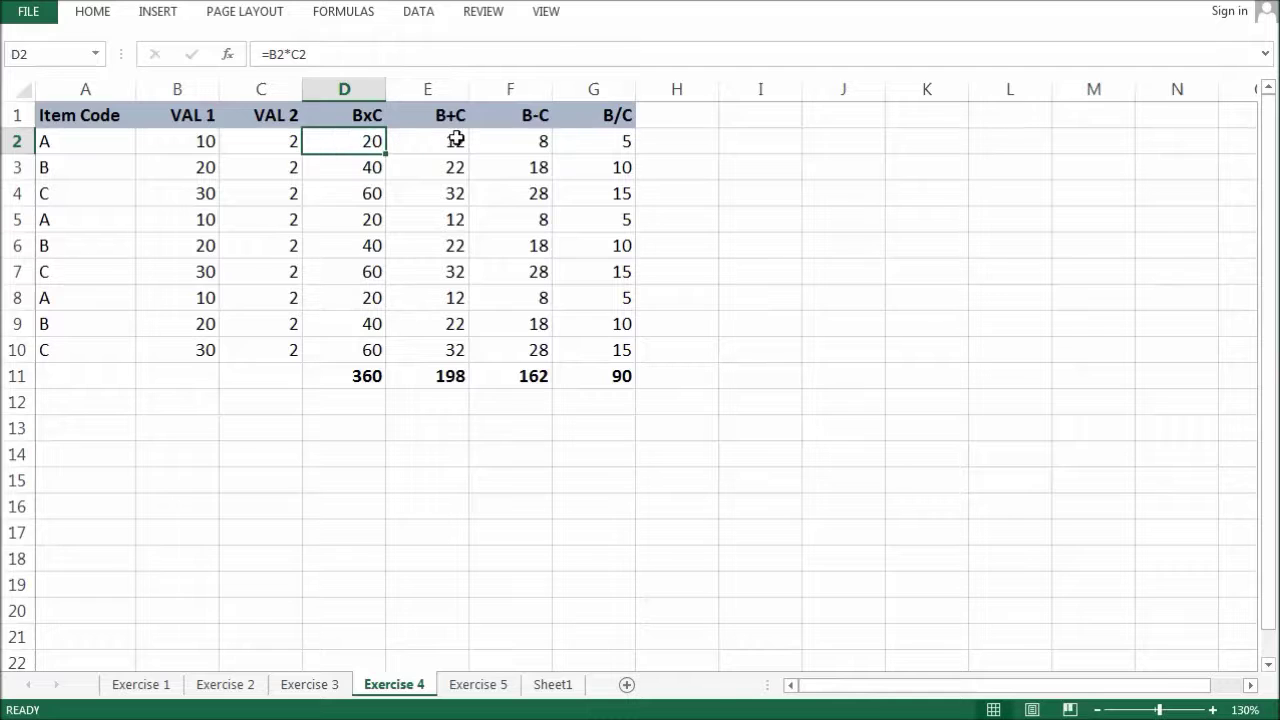
left_click(458, 141)
double_click(465, 150)
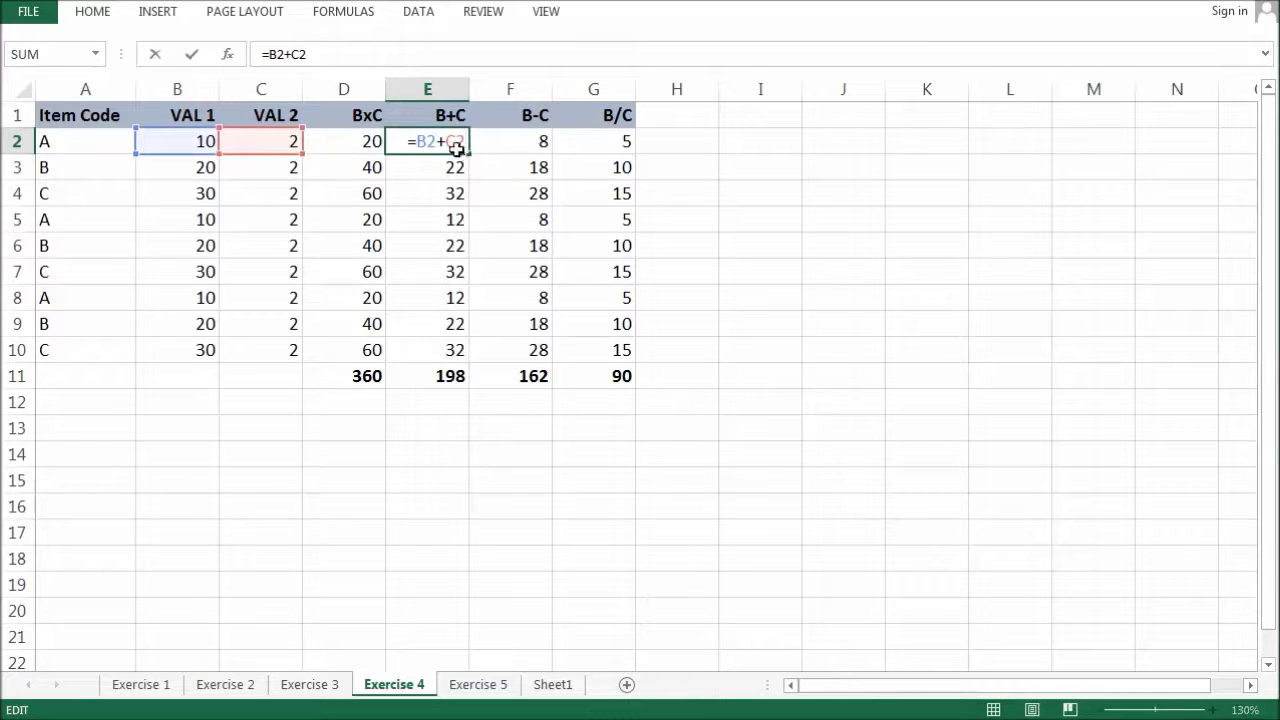
key("Escape")
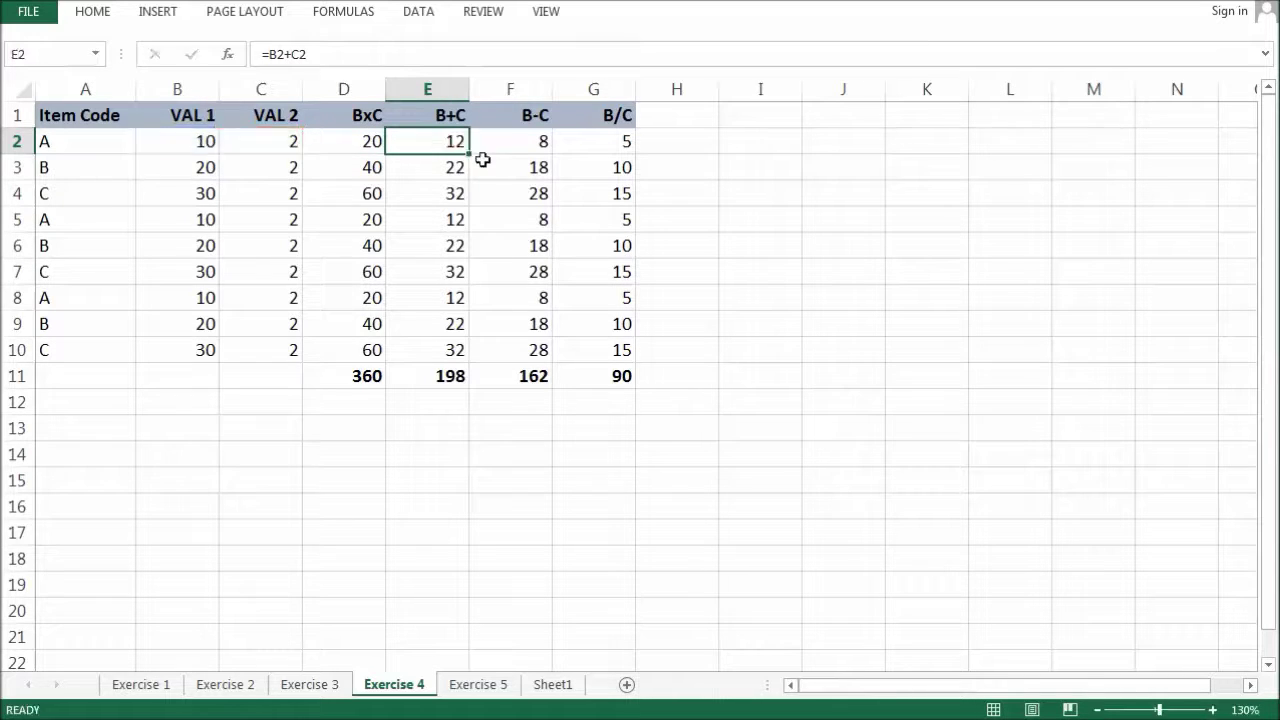
left_click(534, 143)
left_click(581, 150)
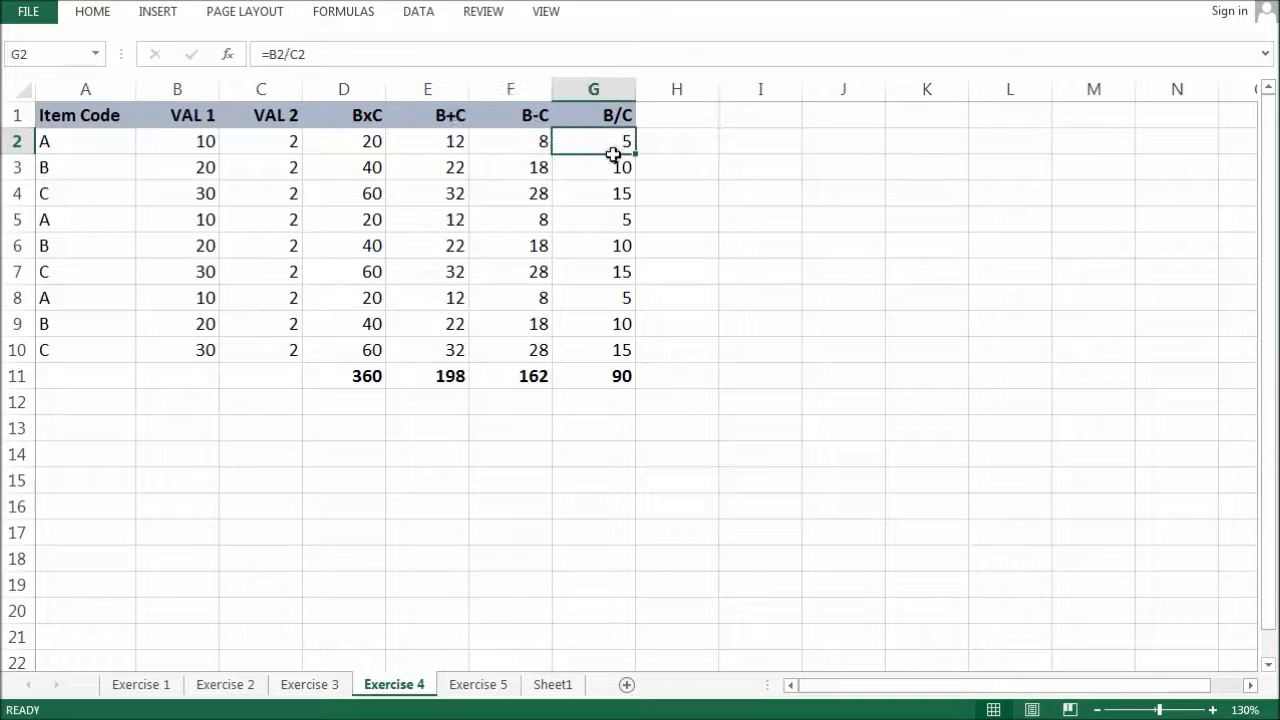
key("F2")
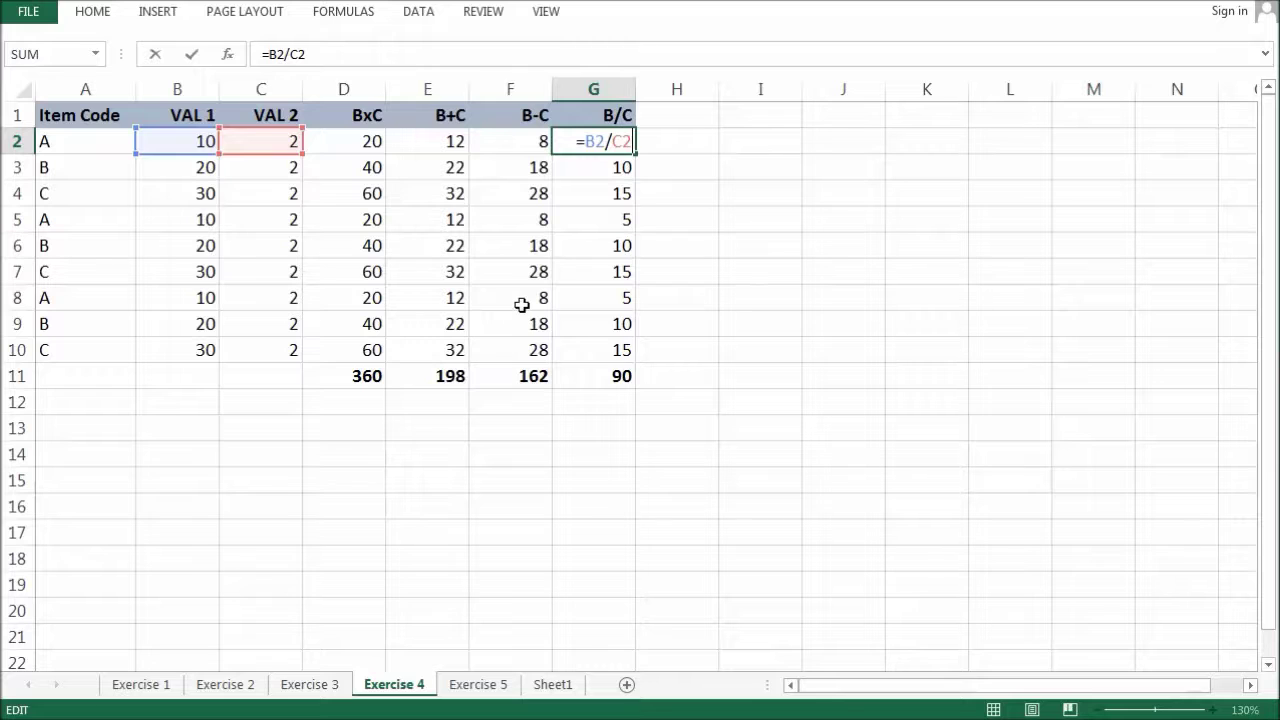
key("Escape")
- Inspect the SUM formulas that total the BxC, B+C and B-C columns in D11, E11 and F11
double_click(366, 375)
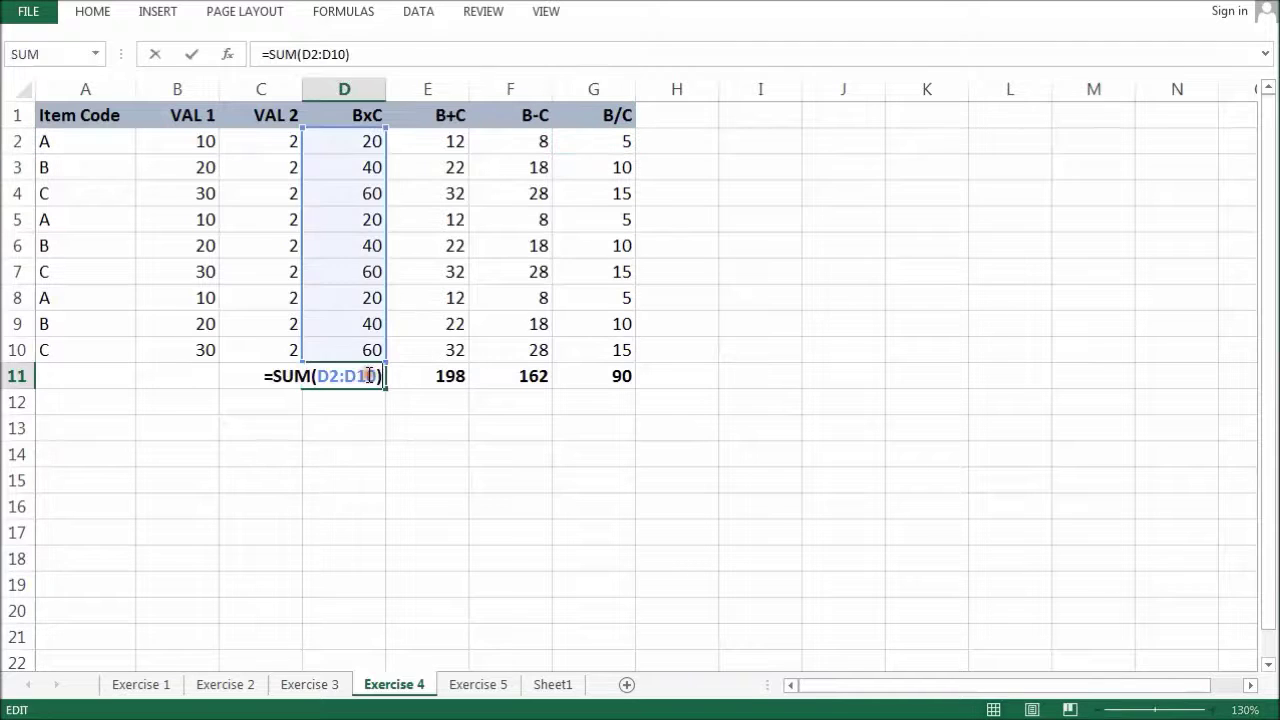
key("Escape")
double_click(440, 377)
key("Escape")
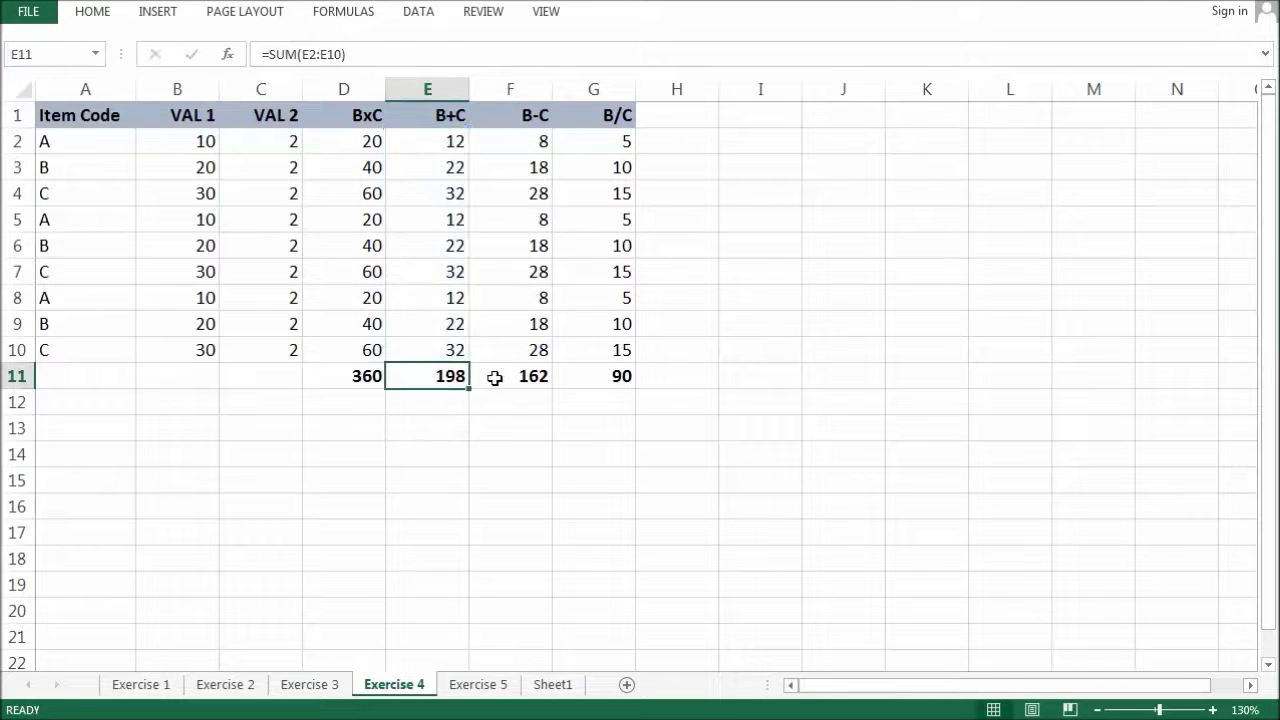
double_click(494, 378)
key("Escape")
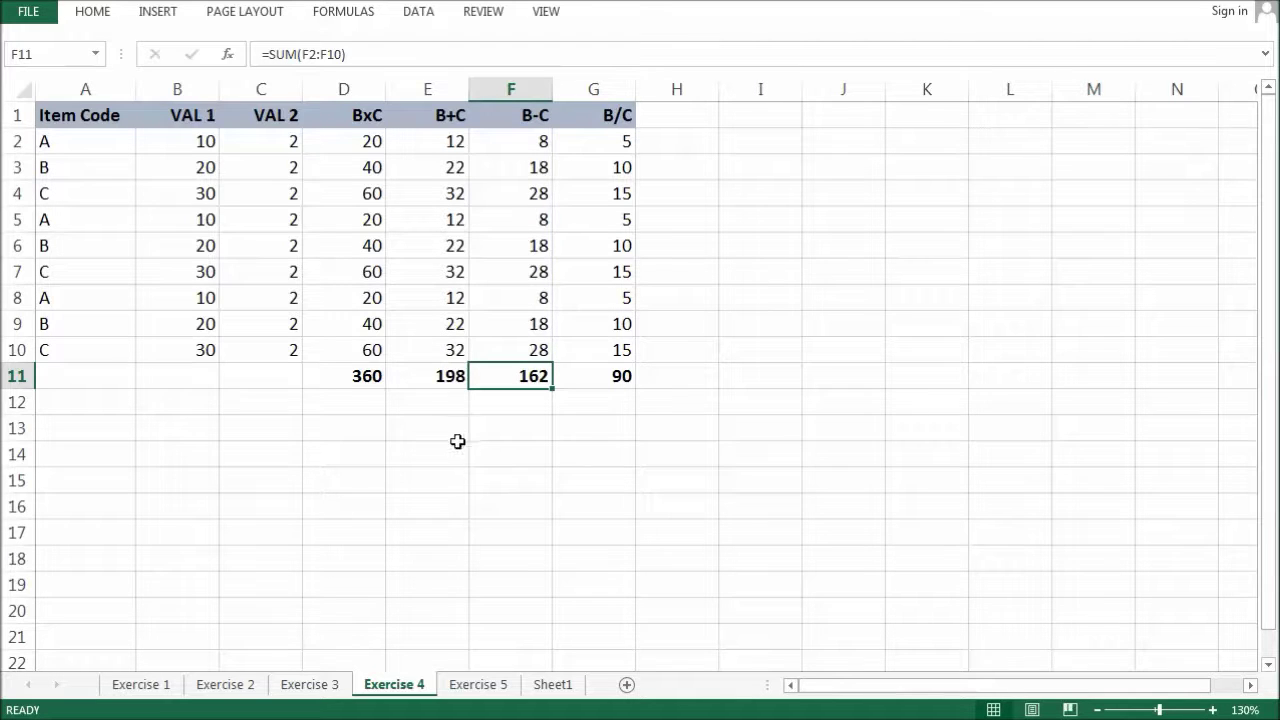
- Enter the formula =SUMPRODUCT(B2:B10,C2:C10) in D13 below the BxC total
left_click(368, 436)
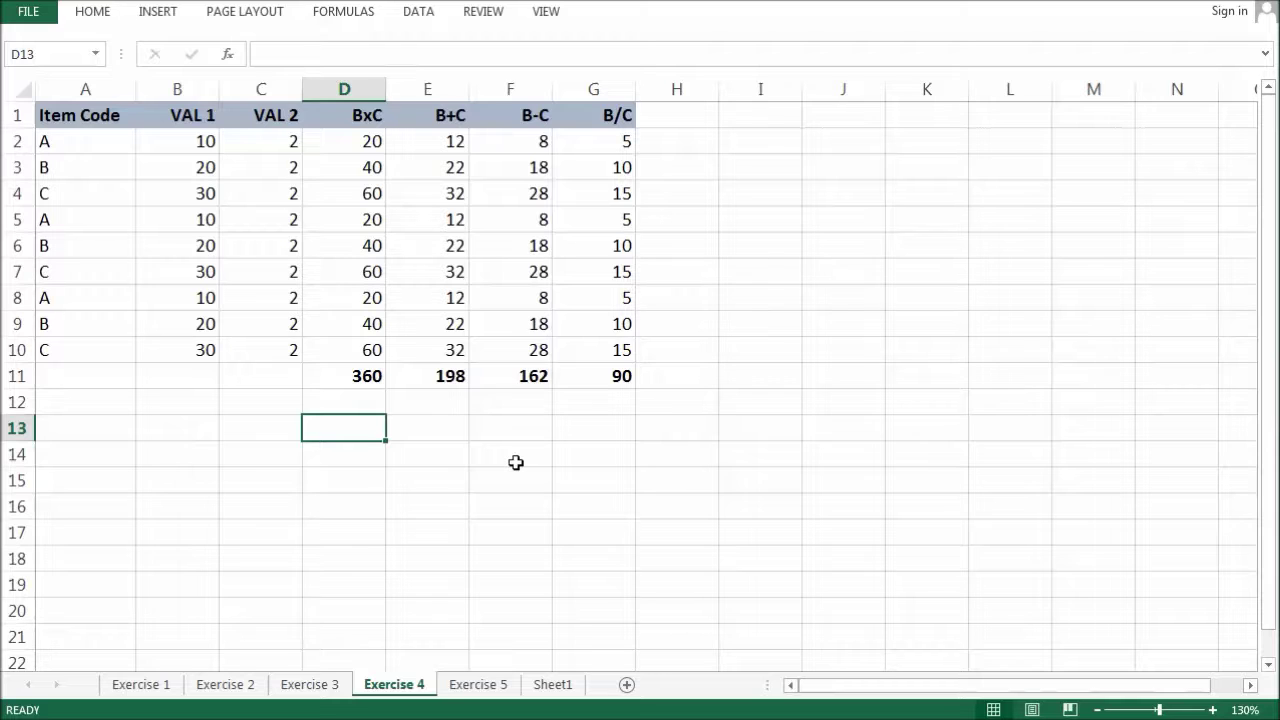
type("=")
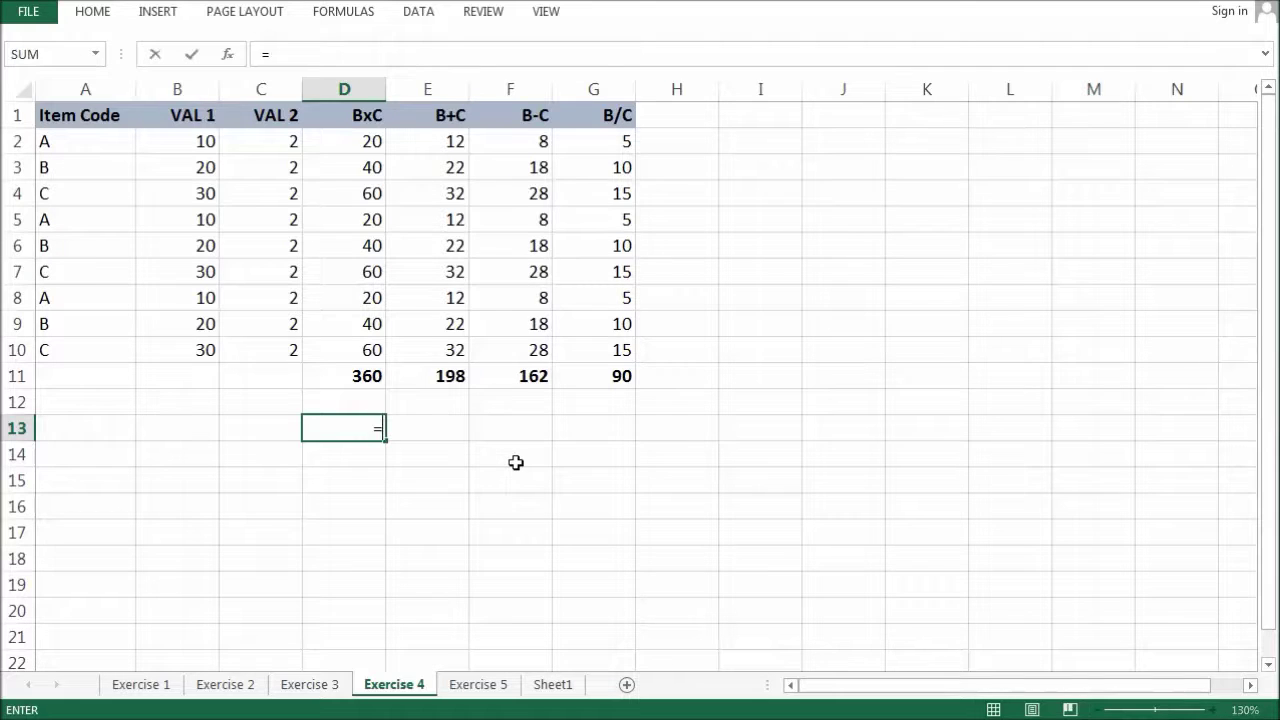
type("SUM")
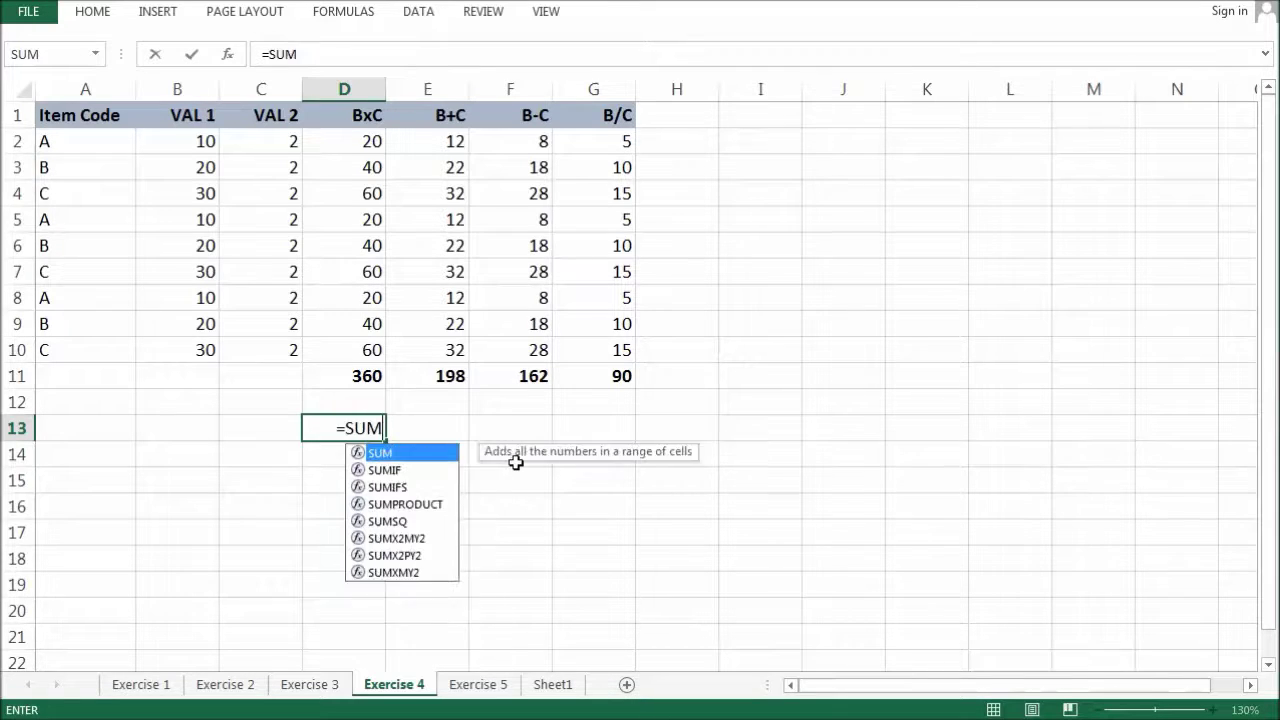
type("PRODUCT")
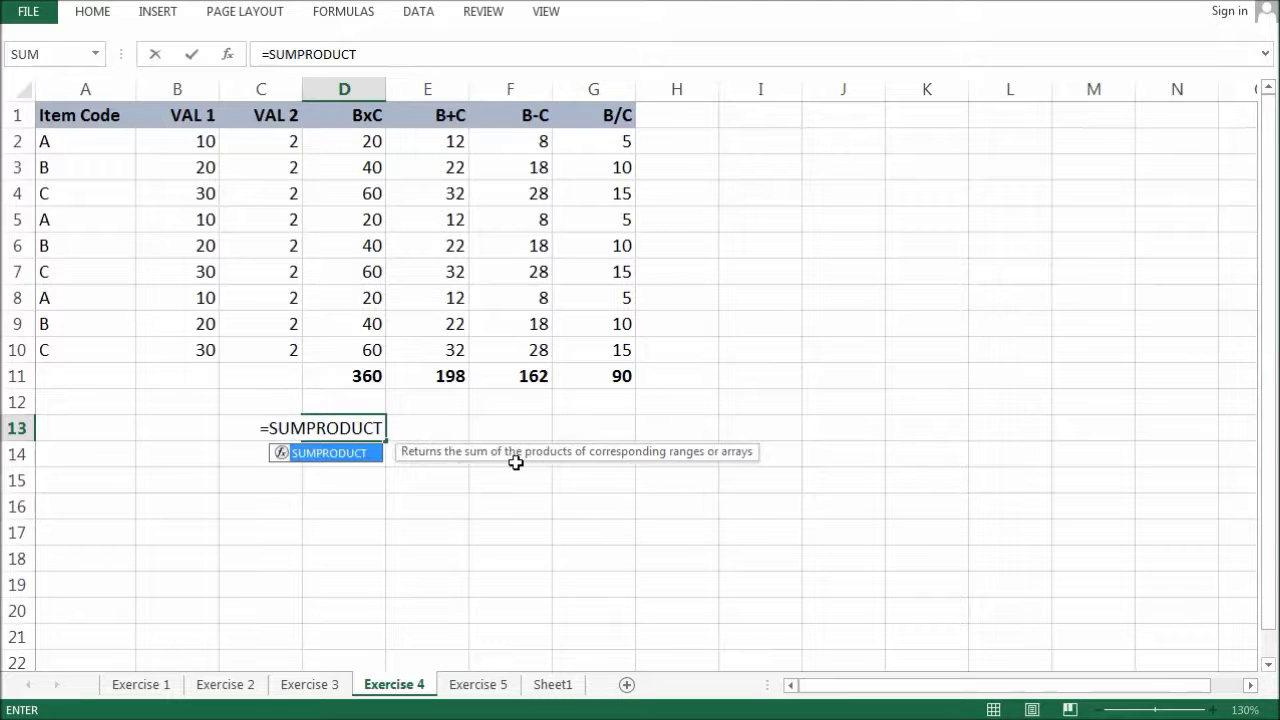
type("(")
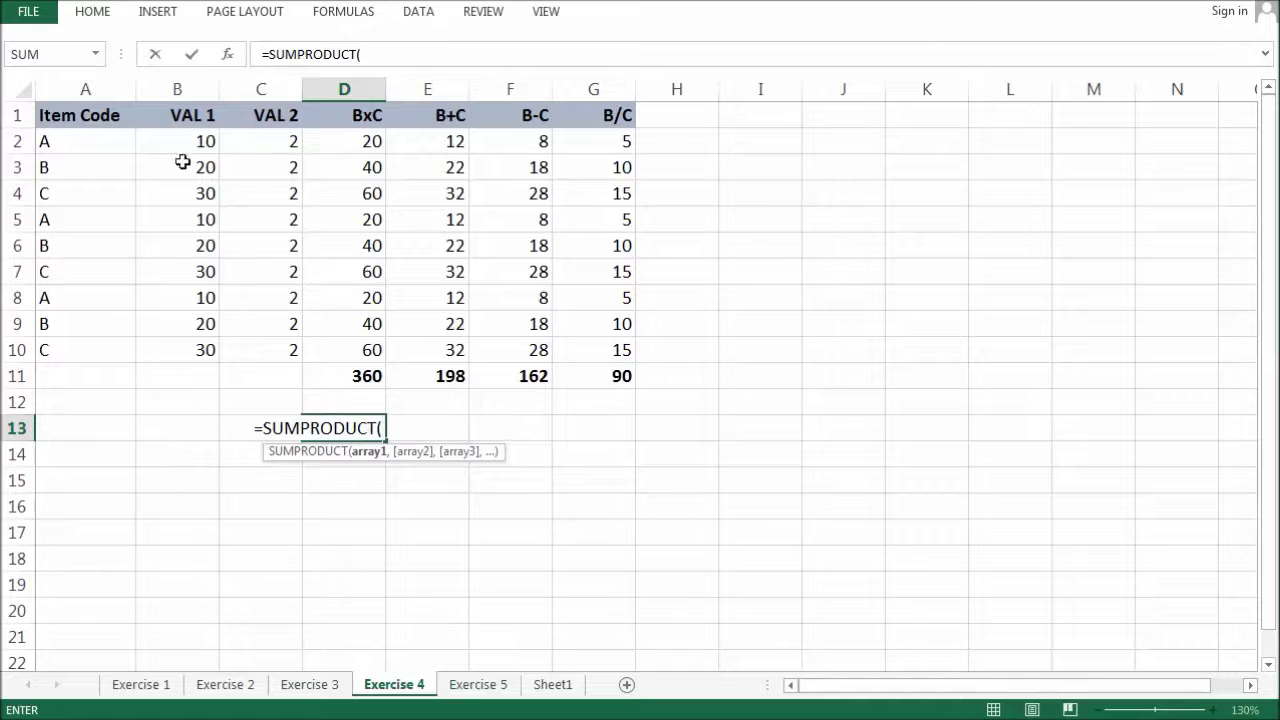
left_click_drag(200, 141, 200, 193)
left_click_drag(192, 354, 205, 354)
type(",")
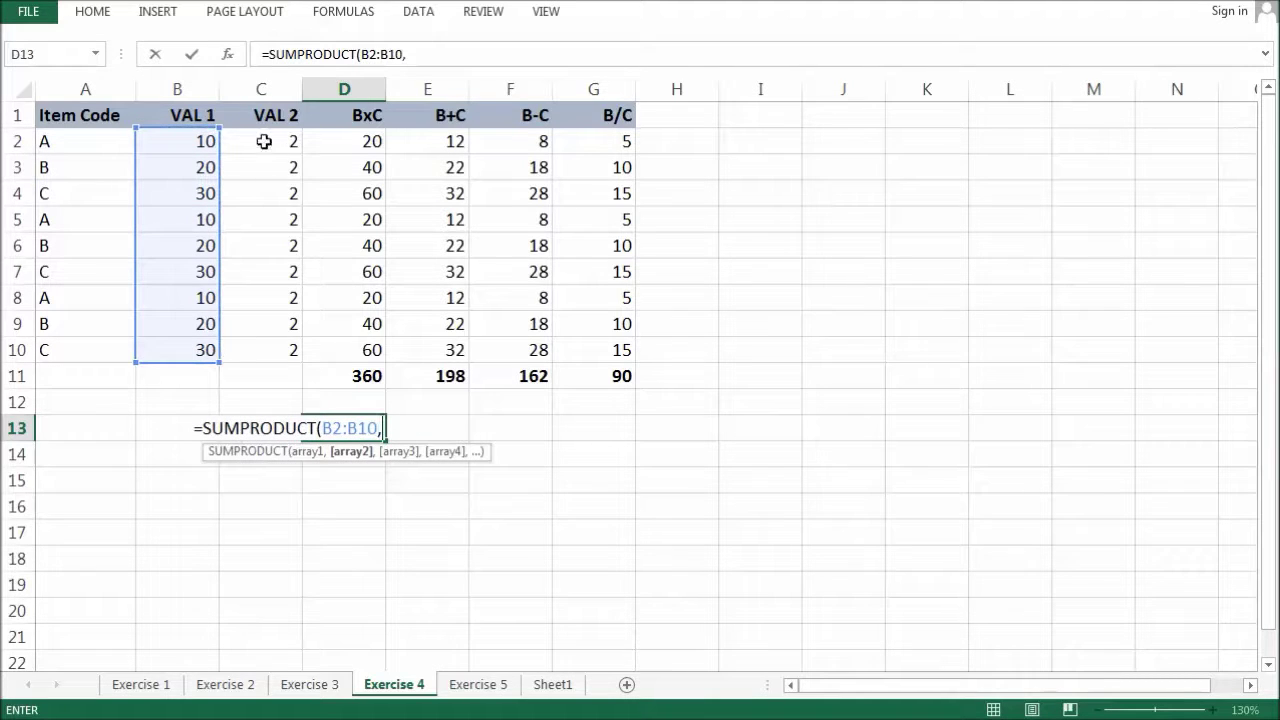
left_click_drag(268, 137, 275, 348)
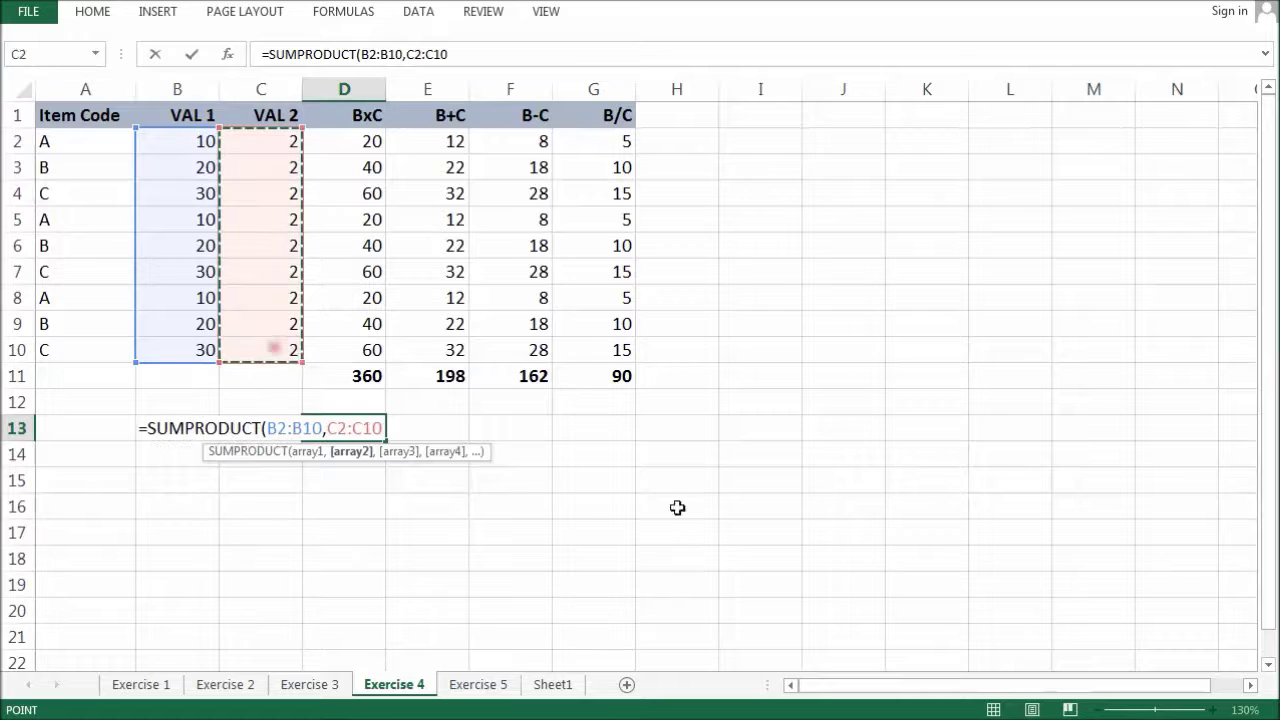
type(")")
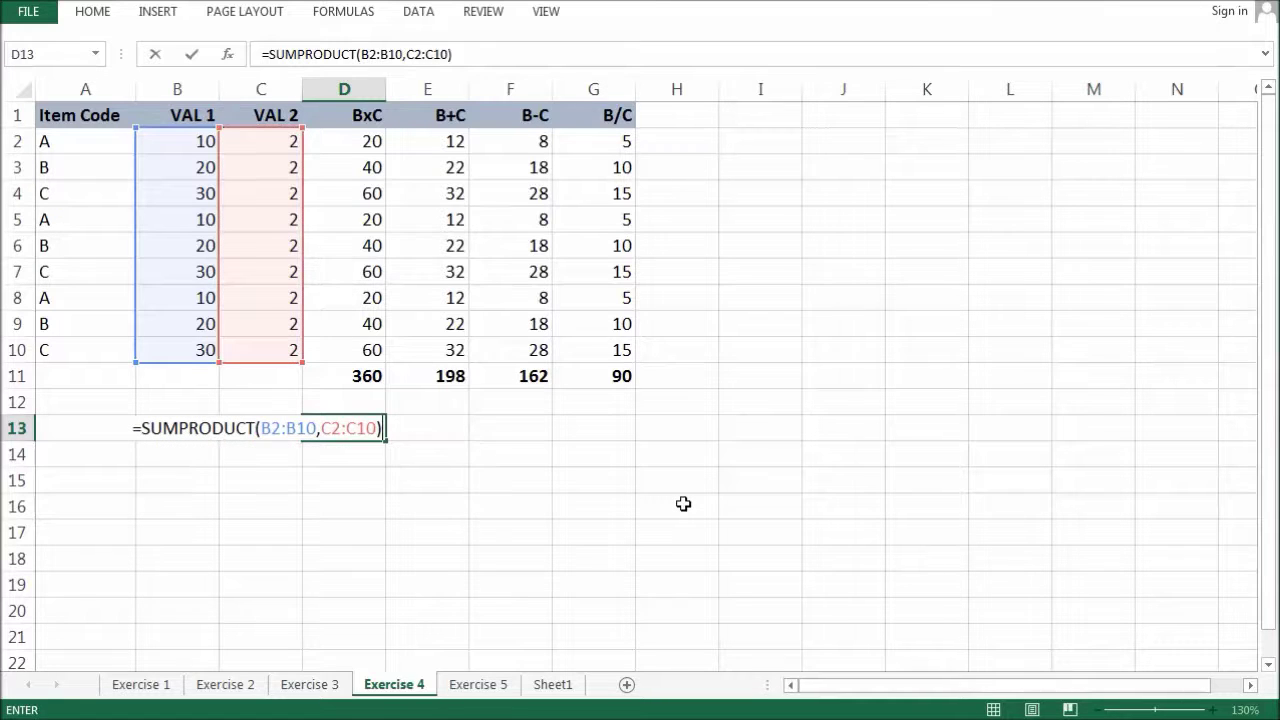
key("Return")
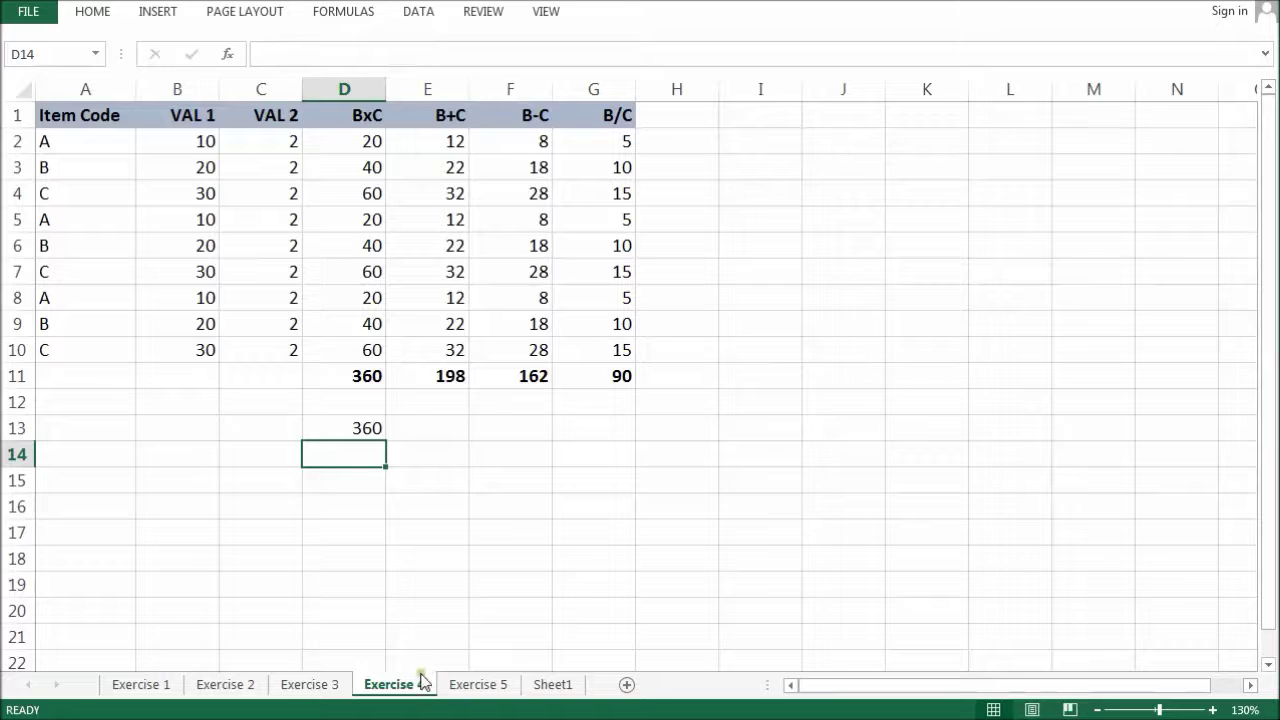
- Enter the formula =SUMPRODUCT(B2:B10+C2:C10) in E13 below the B+C total
left_click(431, 428)
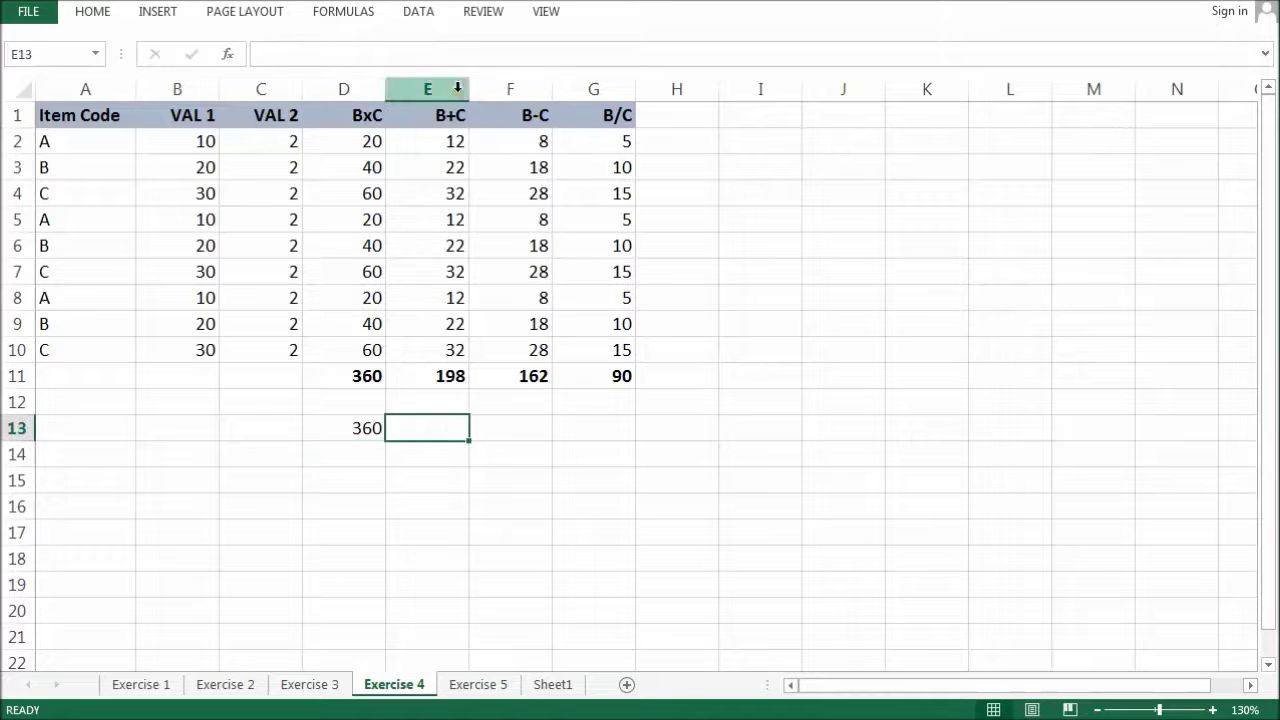
type("=S")
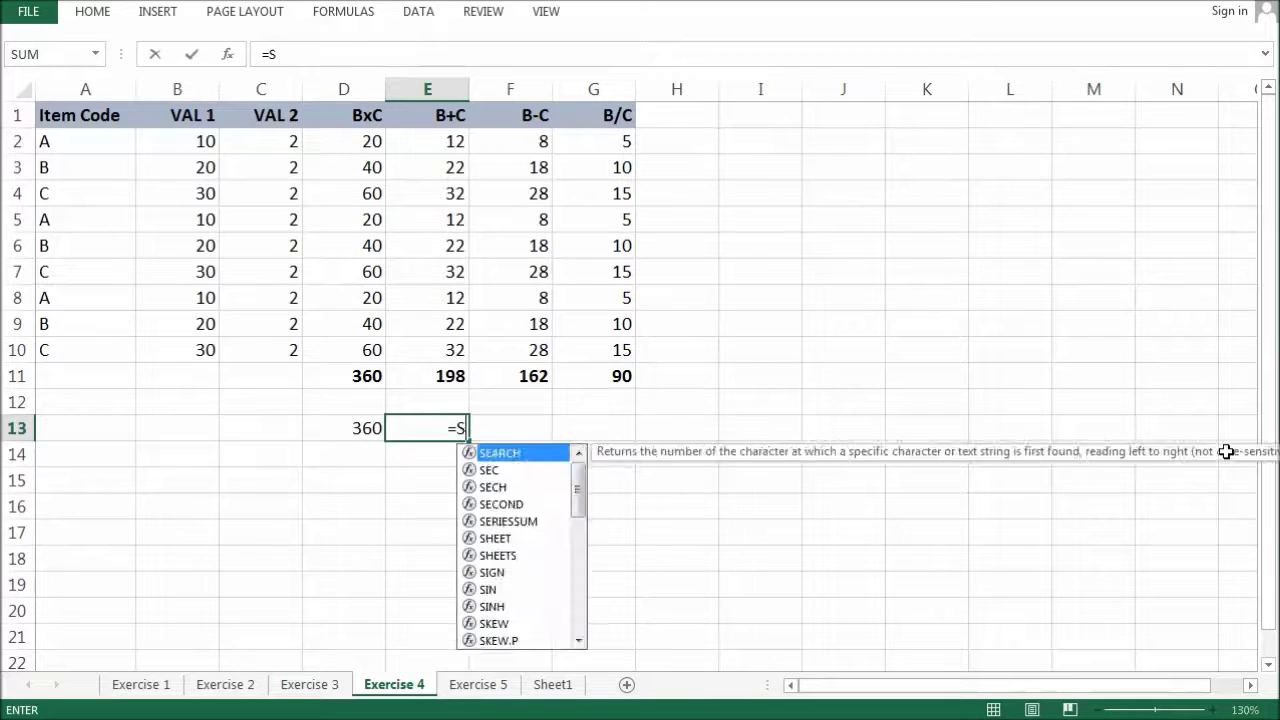
type("UMPRODUC")
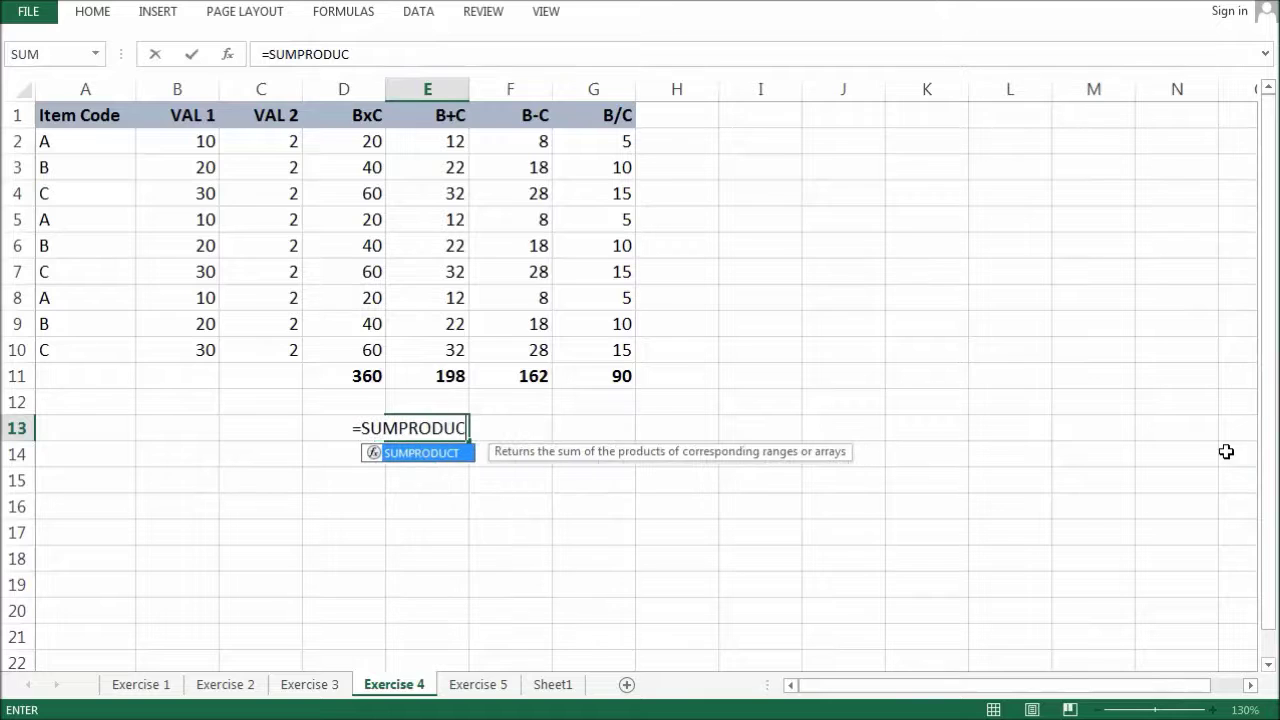
type("T(")
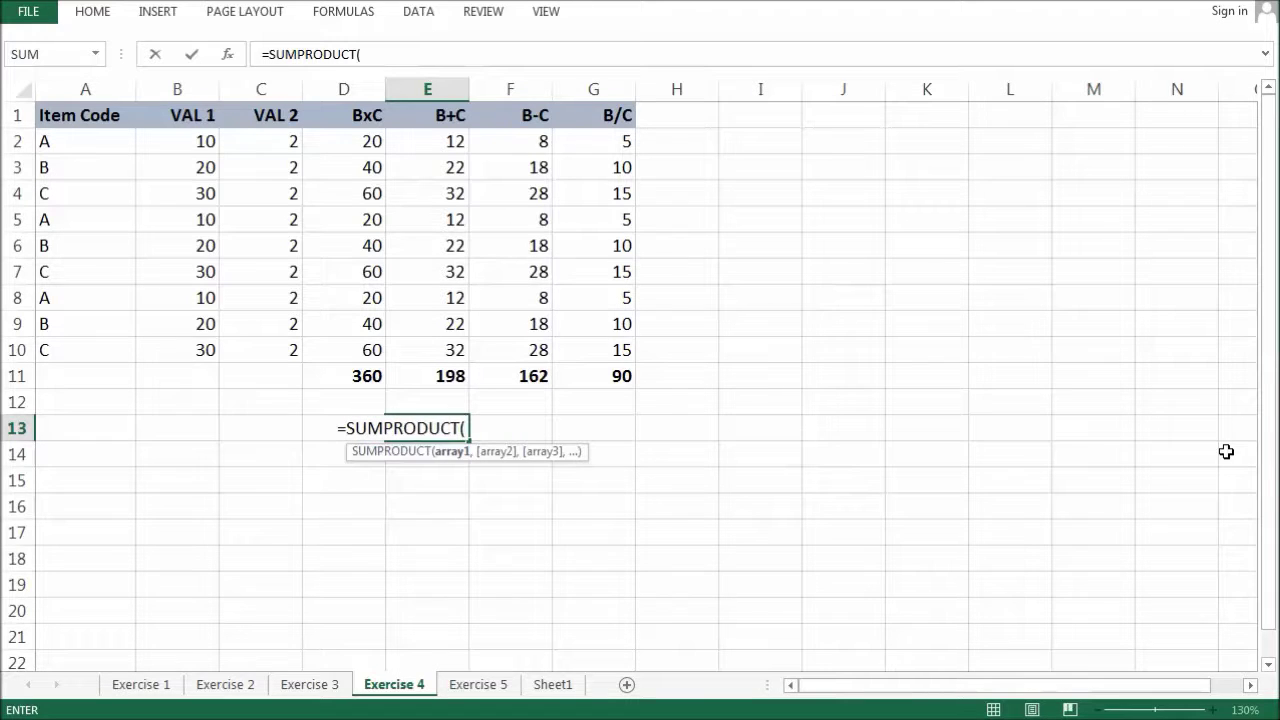
left_click_drag(193, 138, 186, 350)
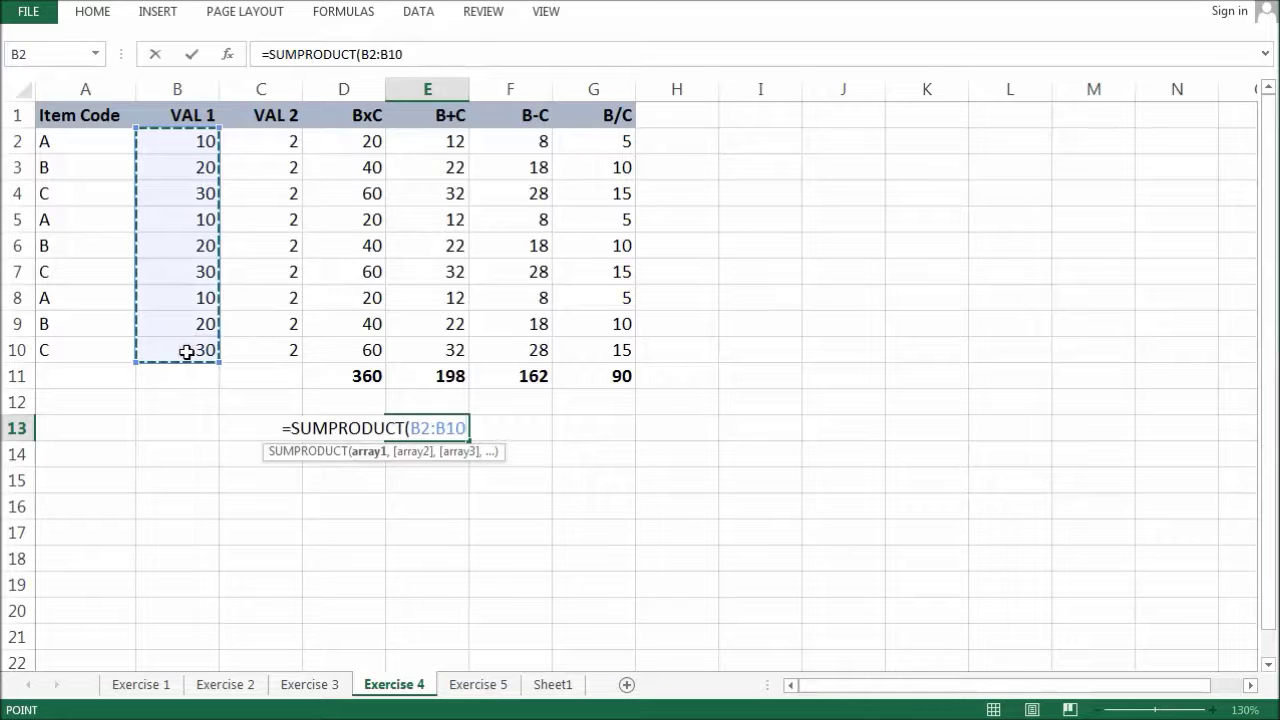
type("+")
left_click_drag(269, 141, 266, 366)
type(")")
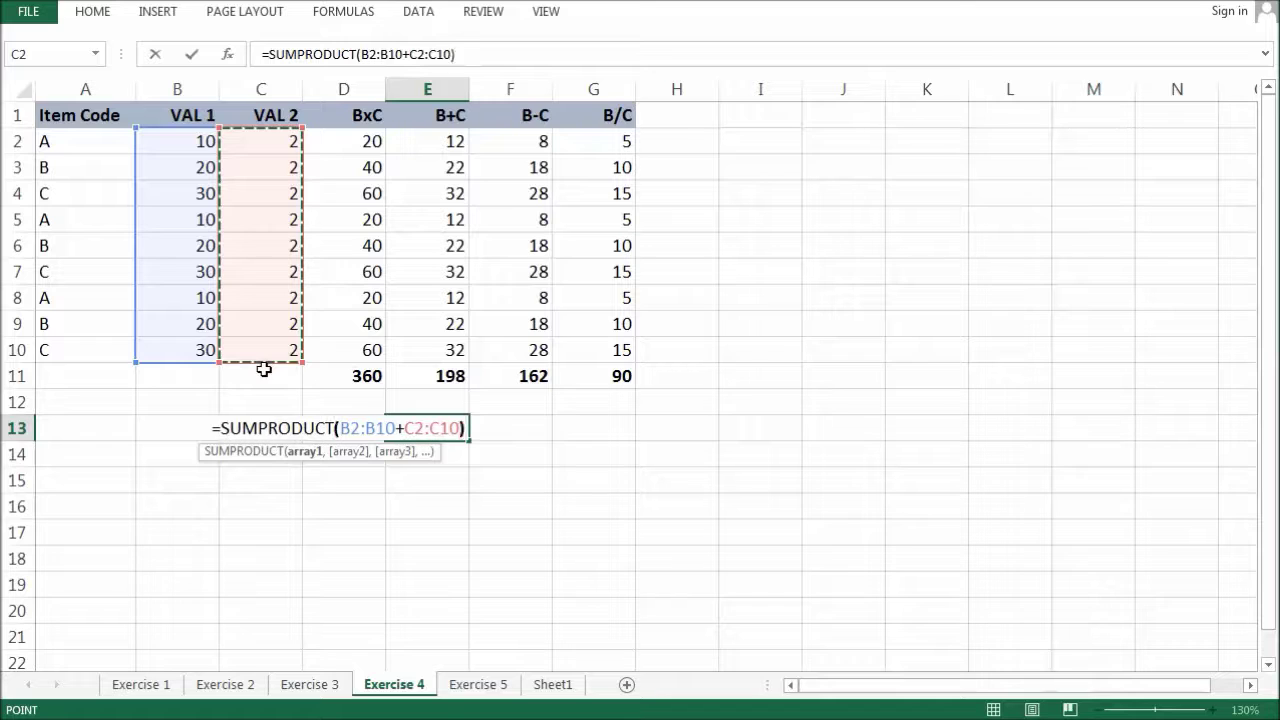
key("Return")
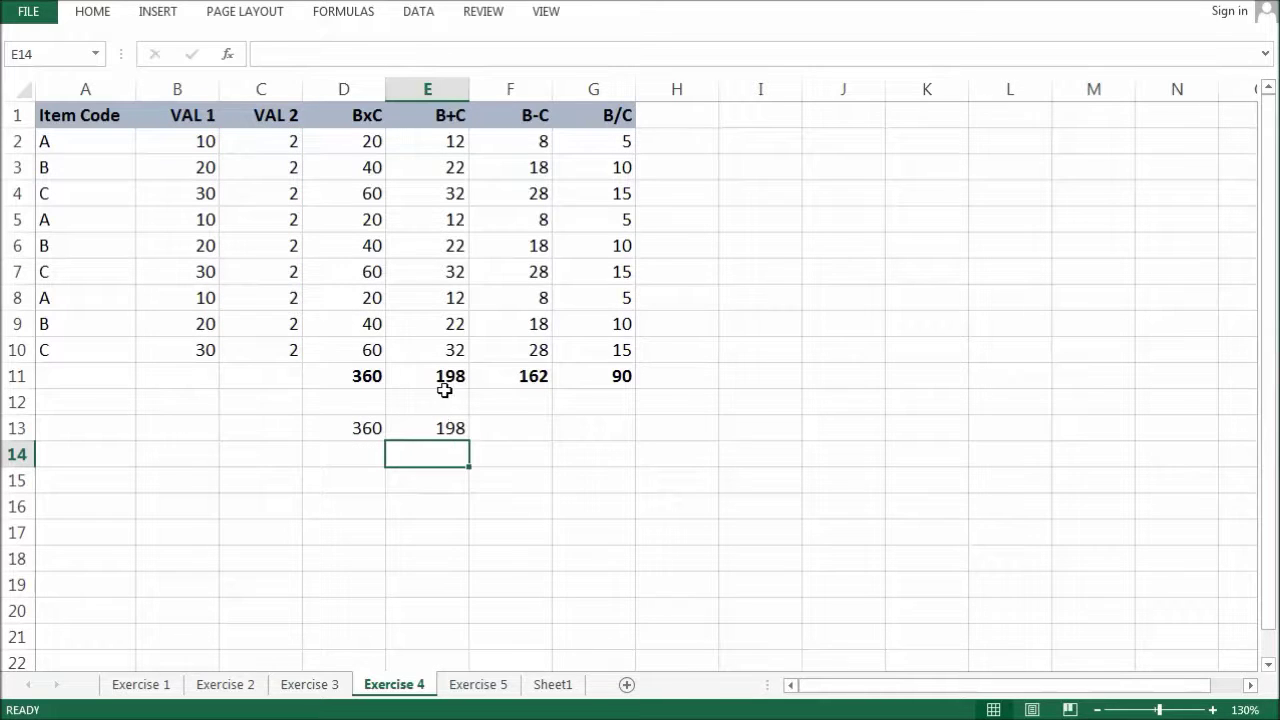
- Enter the formula =SUMPRODUCT(B2:B10-C2:C10) in F13 below the B-C total
left_click(515, 432)
type("=")
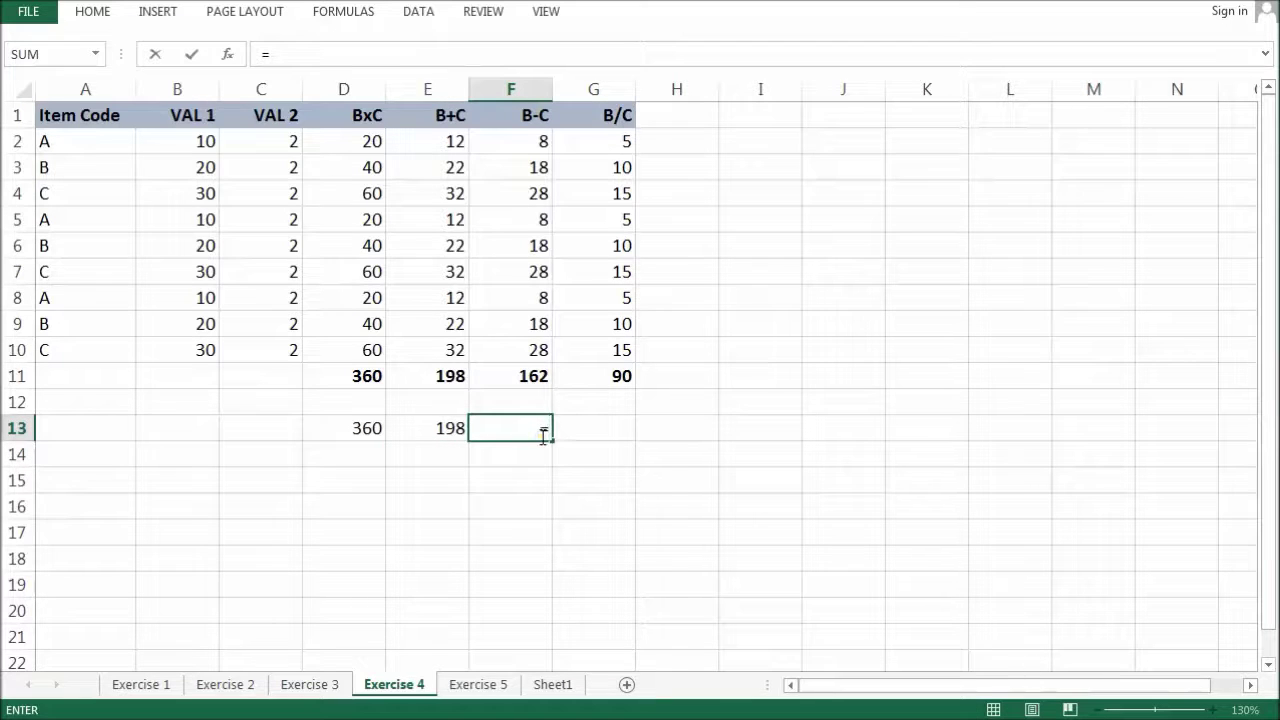
type("SUMPRODUCT")
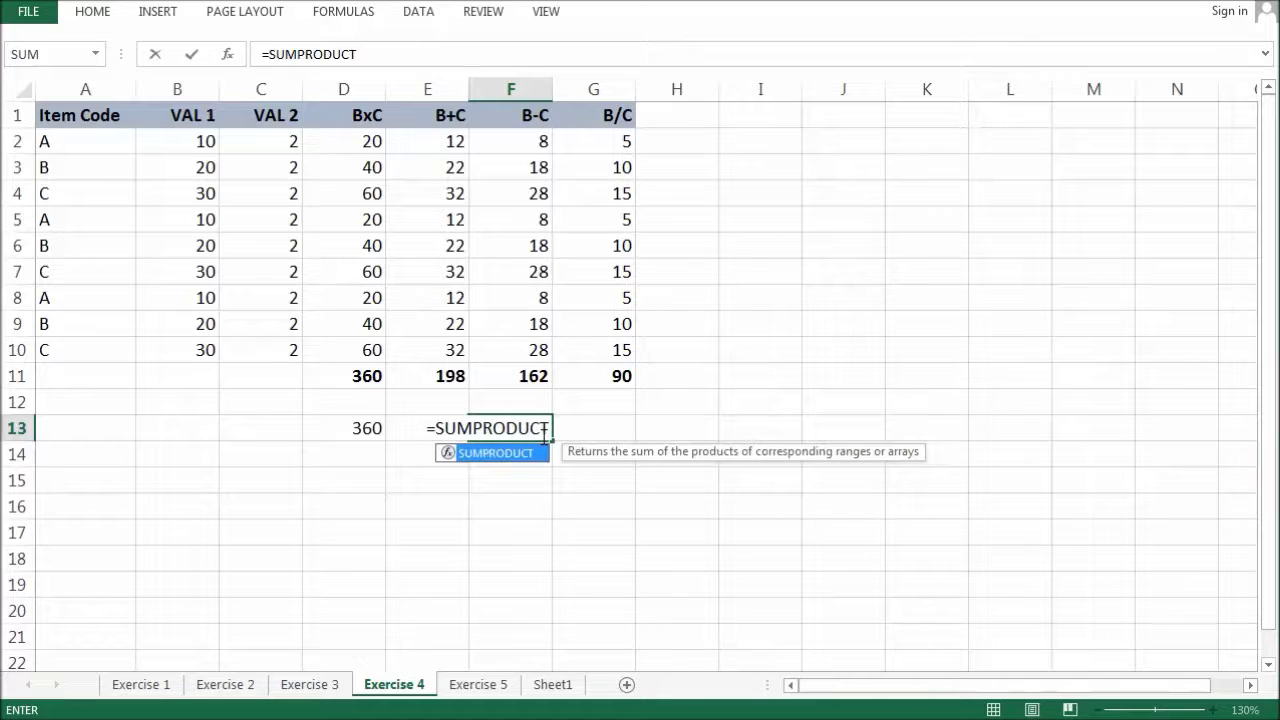
type("(")
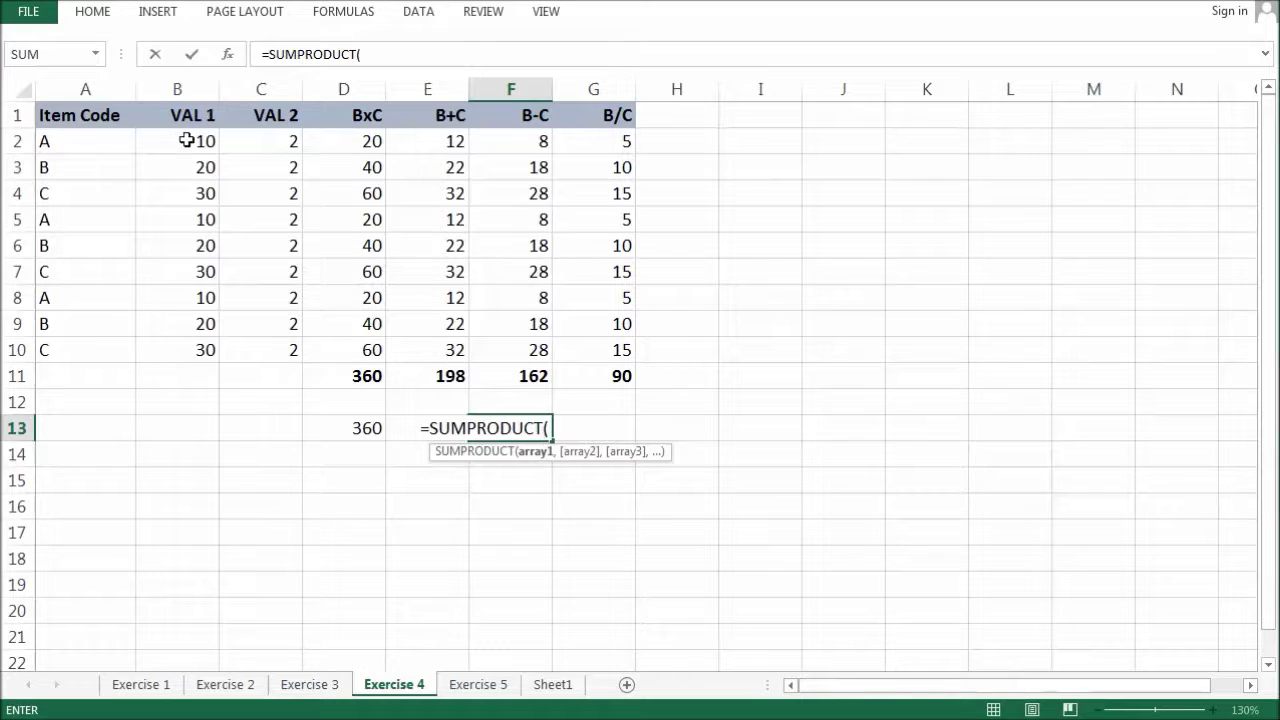
left_click_drag(188, 139, 196, 168)
left_click_drag(200, 326, 200, 346)
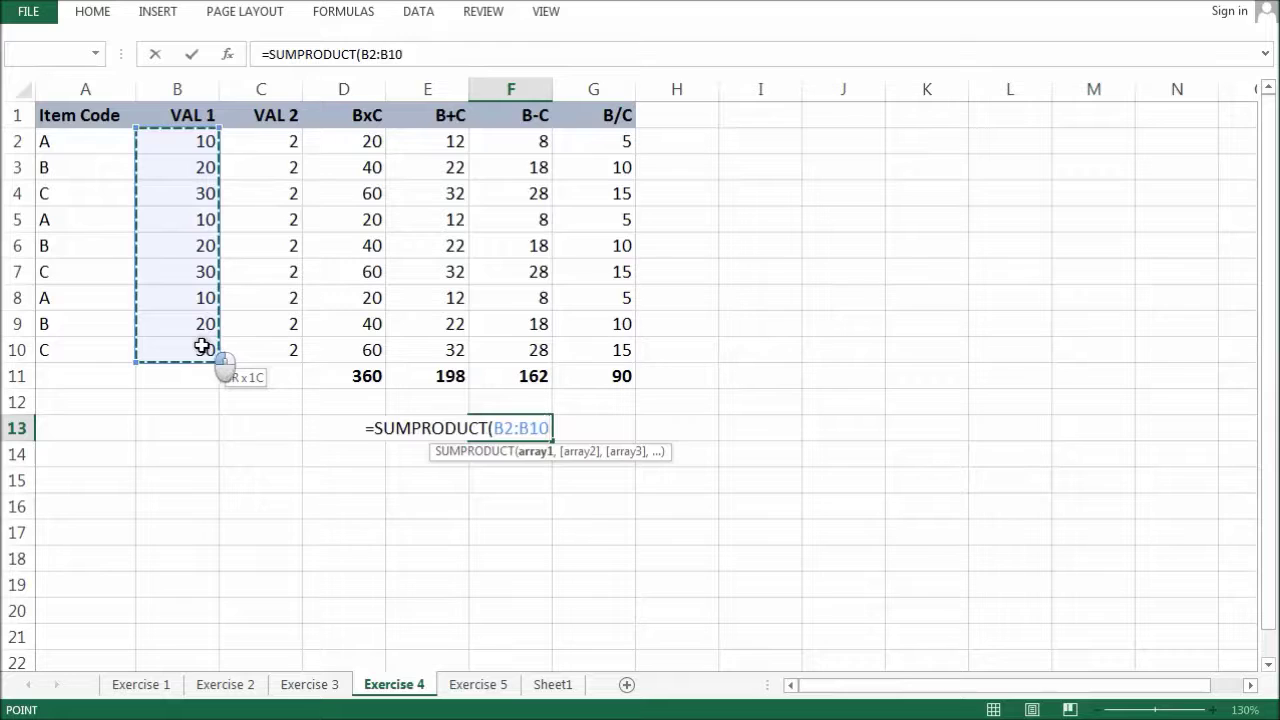
type("-")
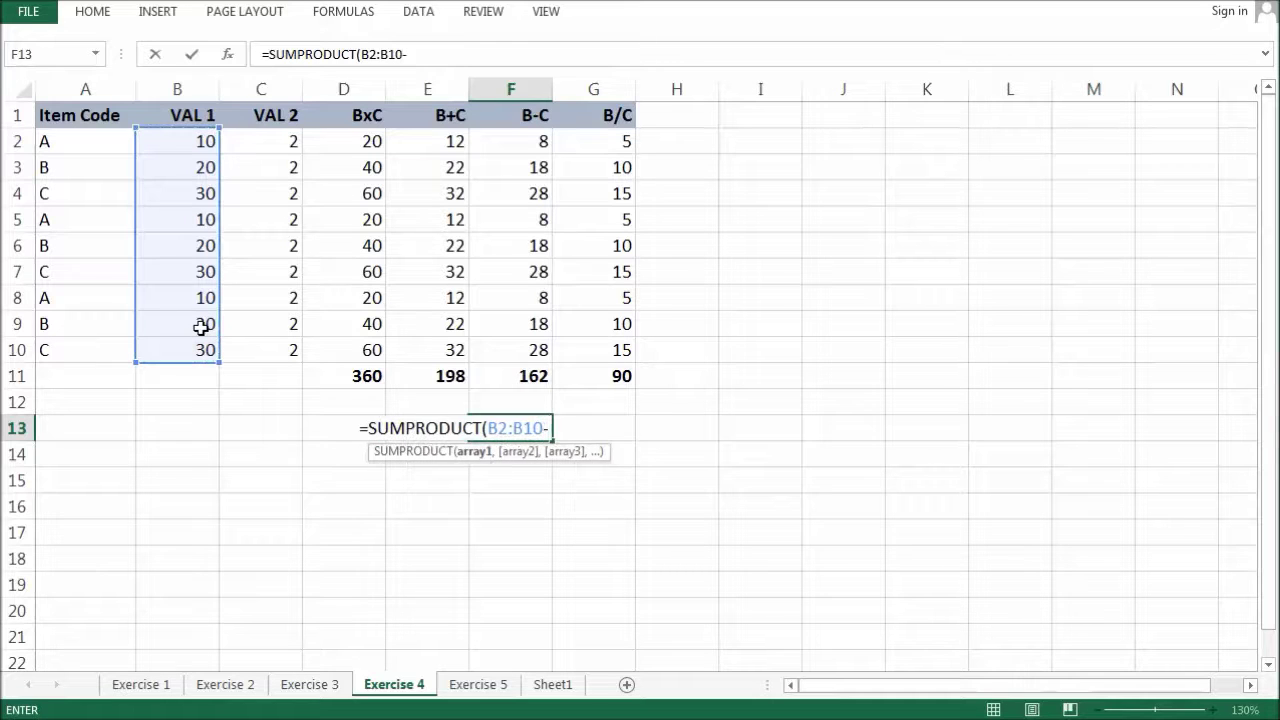
left_click_drag(269, 141, 271, 349)
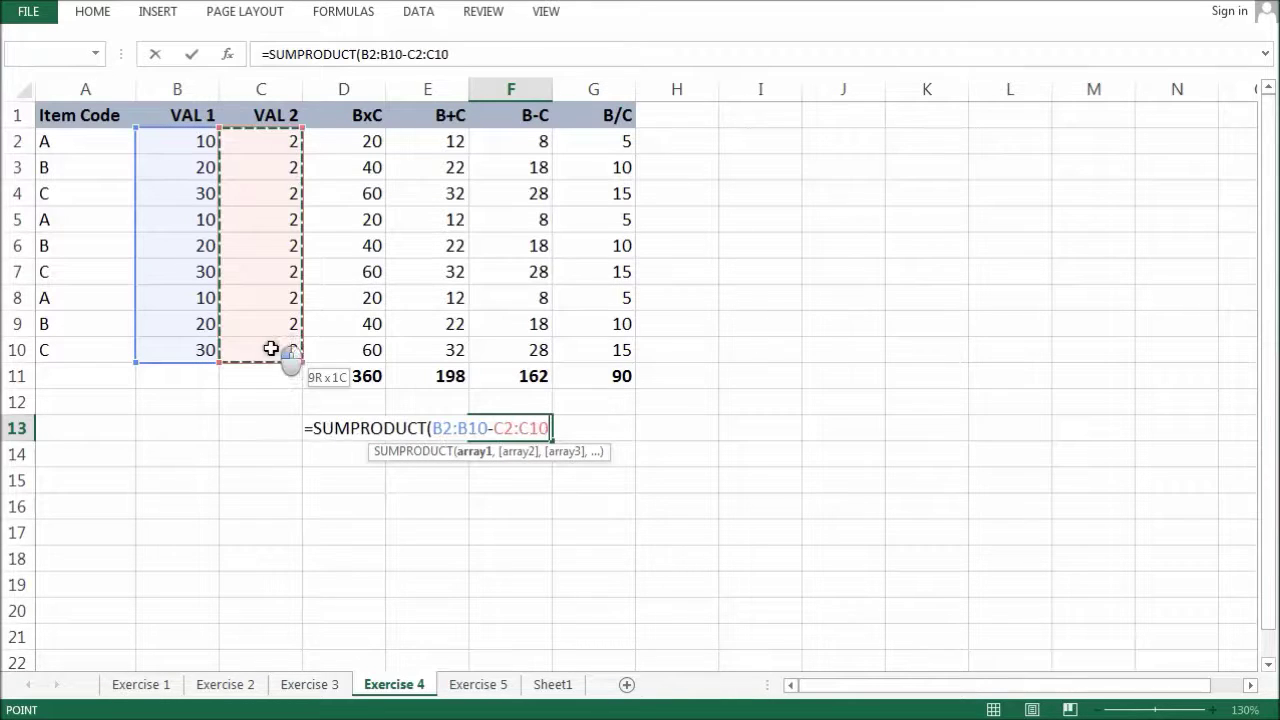
type(")")
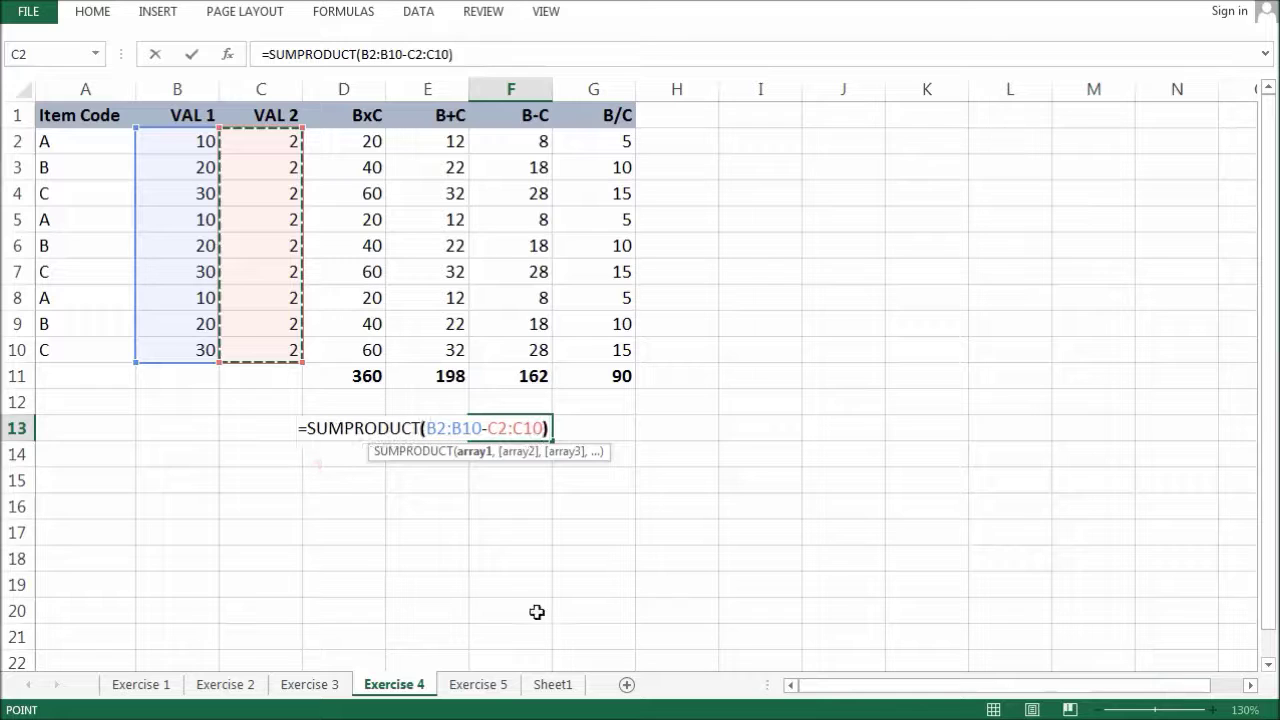
key("Return")
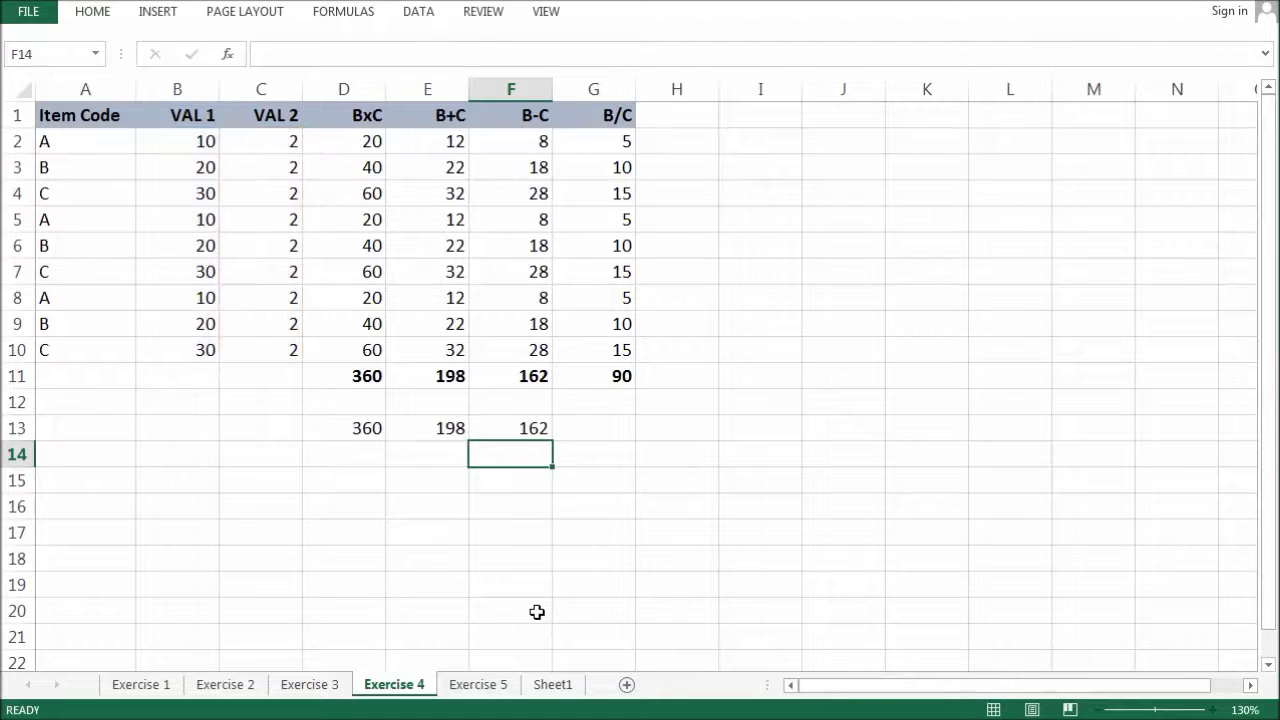
- Enter the formula =SUMPRODUCT(B2:B10/C2:C10) in G13 and compare it with the B/C total in G11
left_click(590, 442)
type("=SUM")
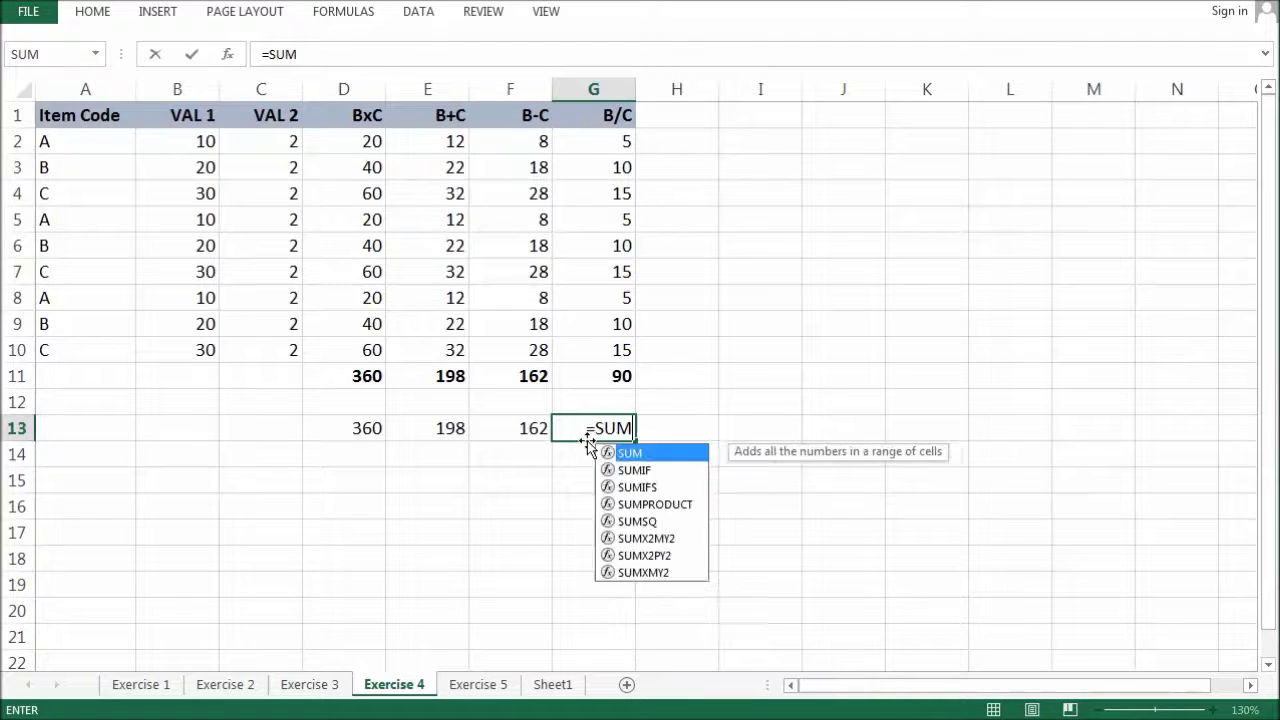
type("PRODUCT(")
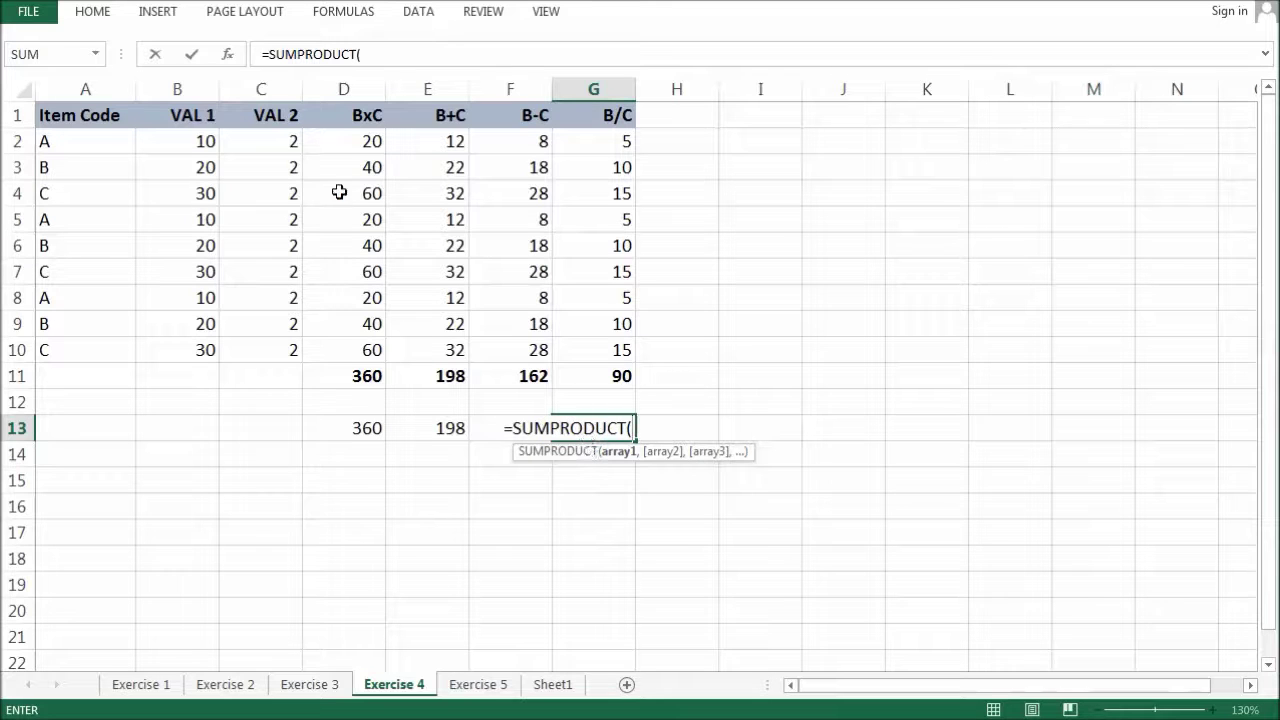
left_click_drag(189, 140, 180, 343)
type("/")
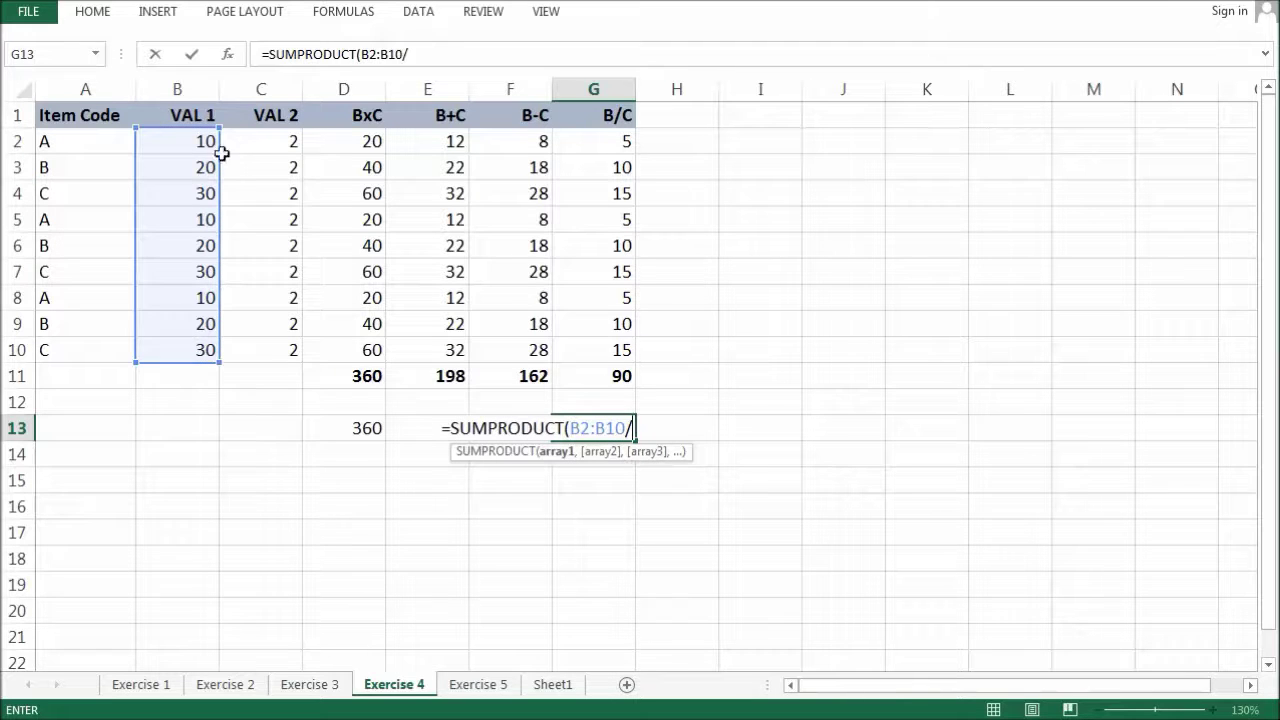
left_click_drag(251, 136, 289, 348)
type(")")
key("Return")
left_click(597, 374)
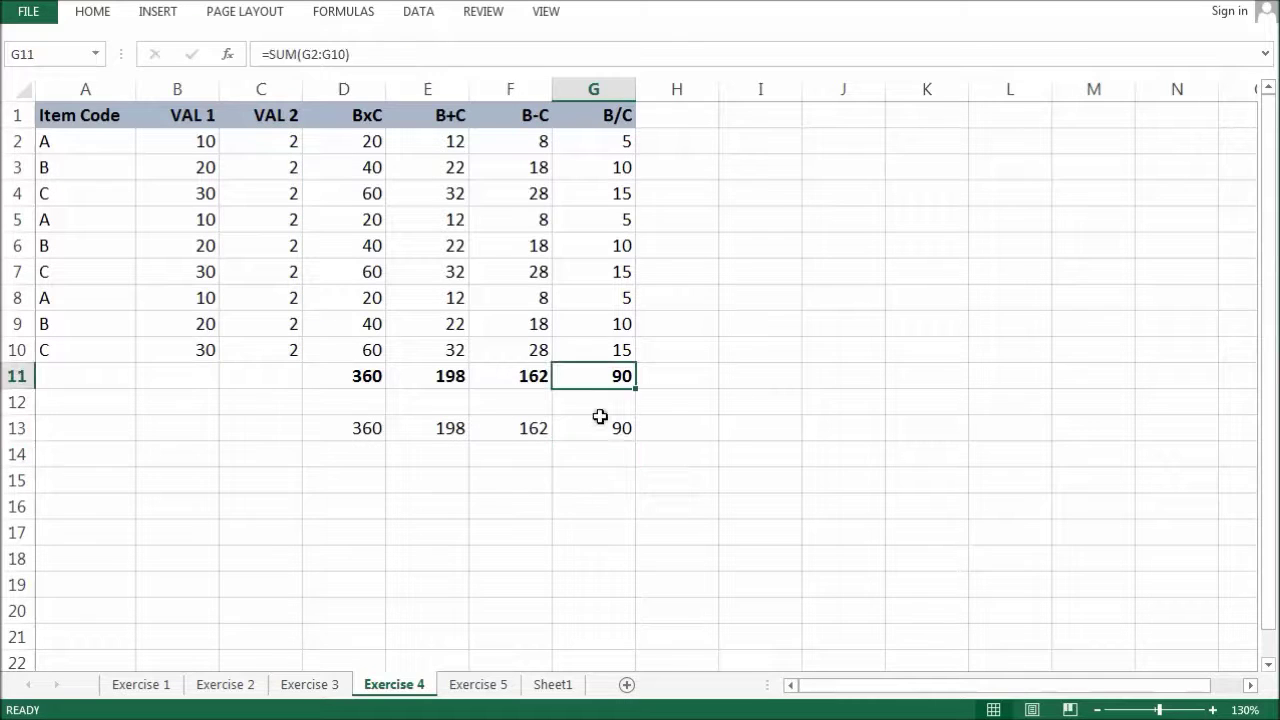
left_click(595, 430)
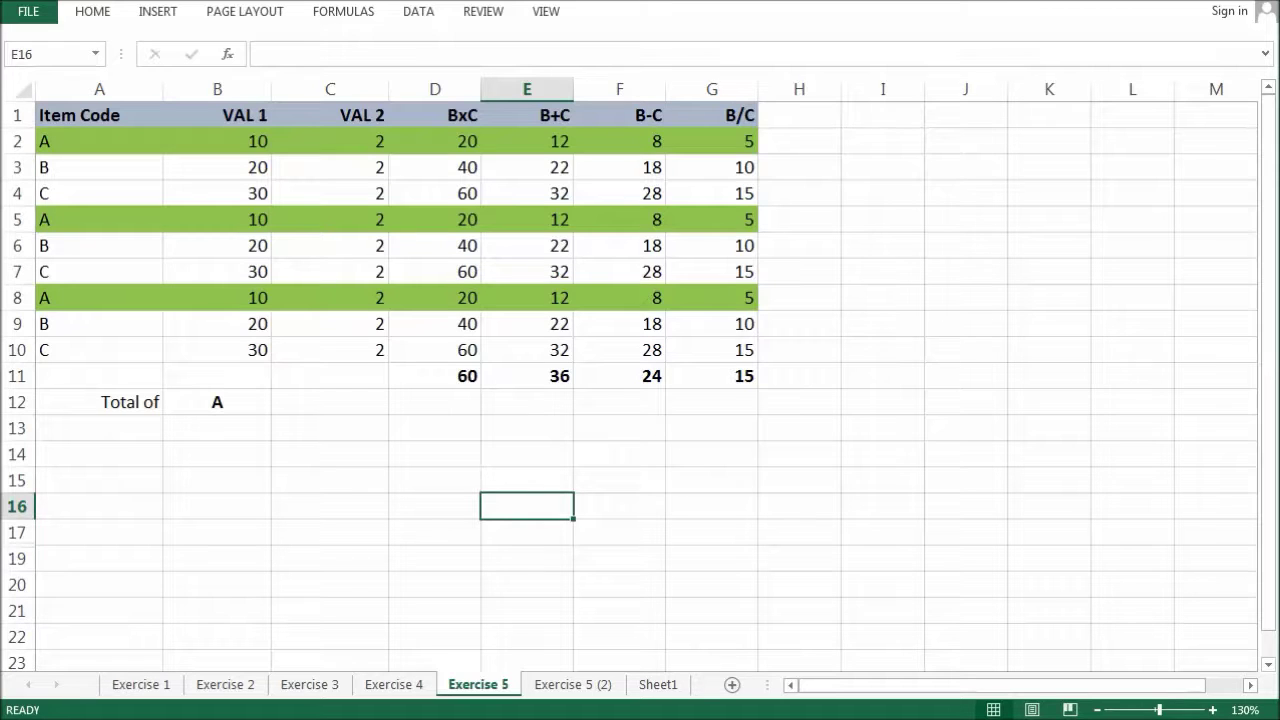
- Review the item code A rows 2, 5 and 8 and the criterion in B12 on the Exercise 5 sheet
left_click(133, 135)
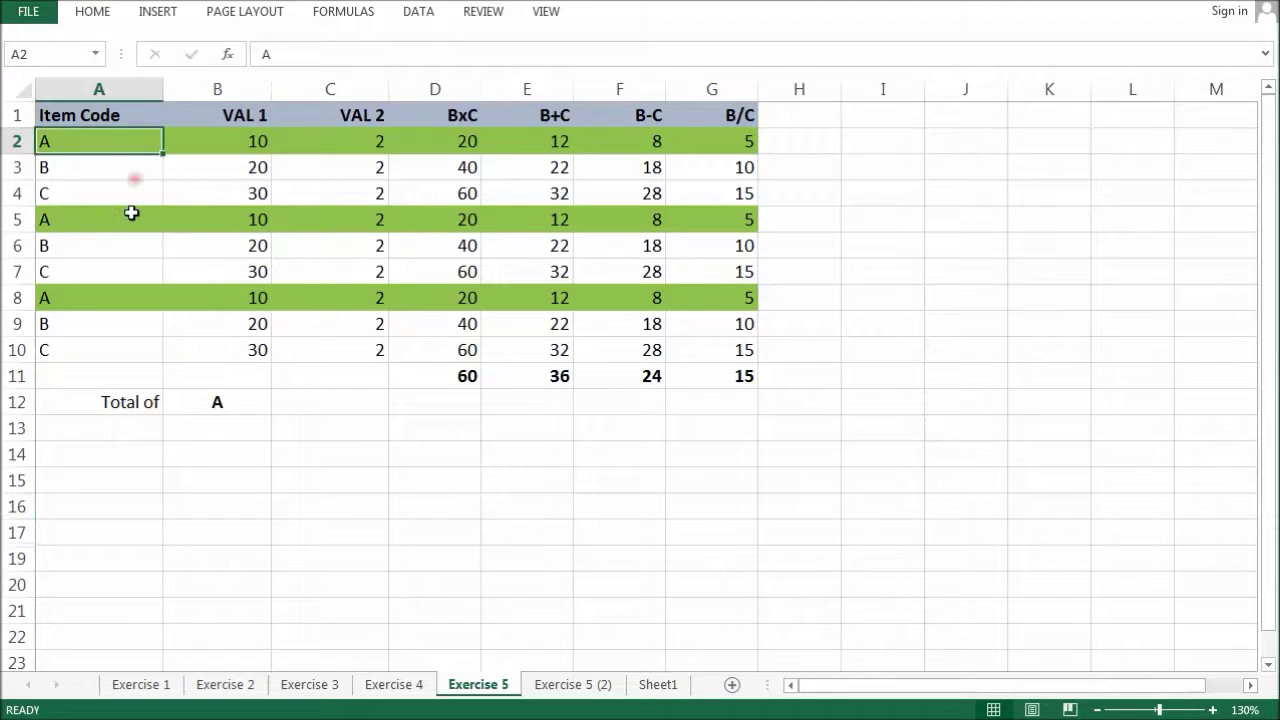
left_click(132, 213)
left_click(166, 295)
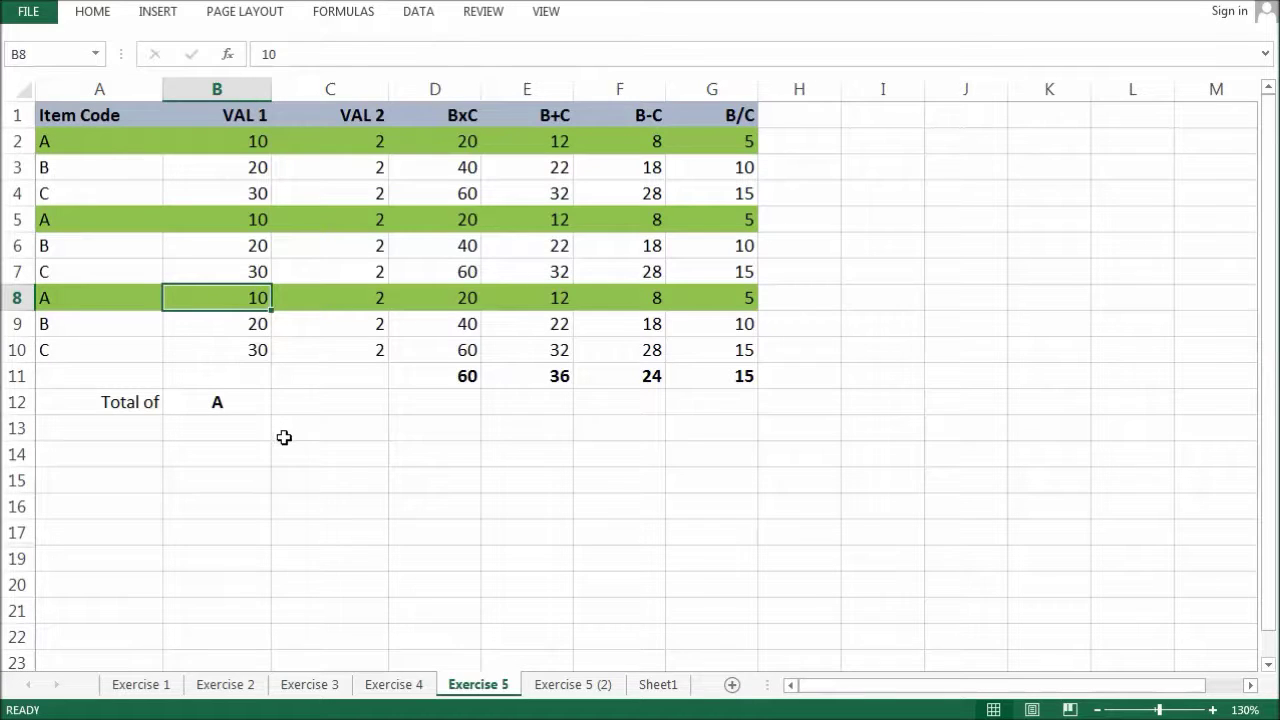
left_click(221, 404)
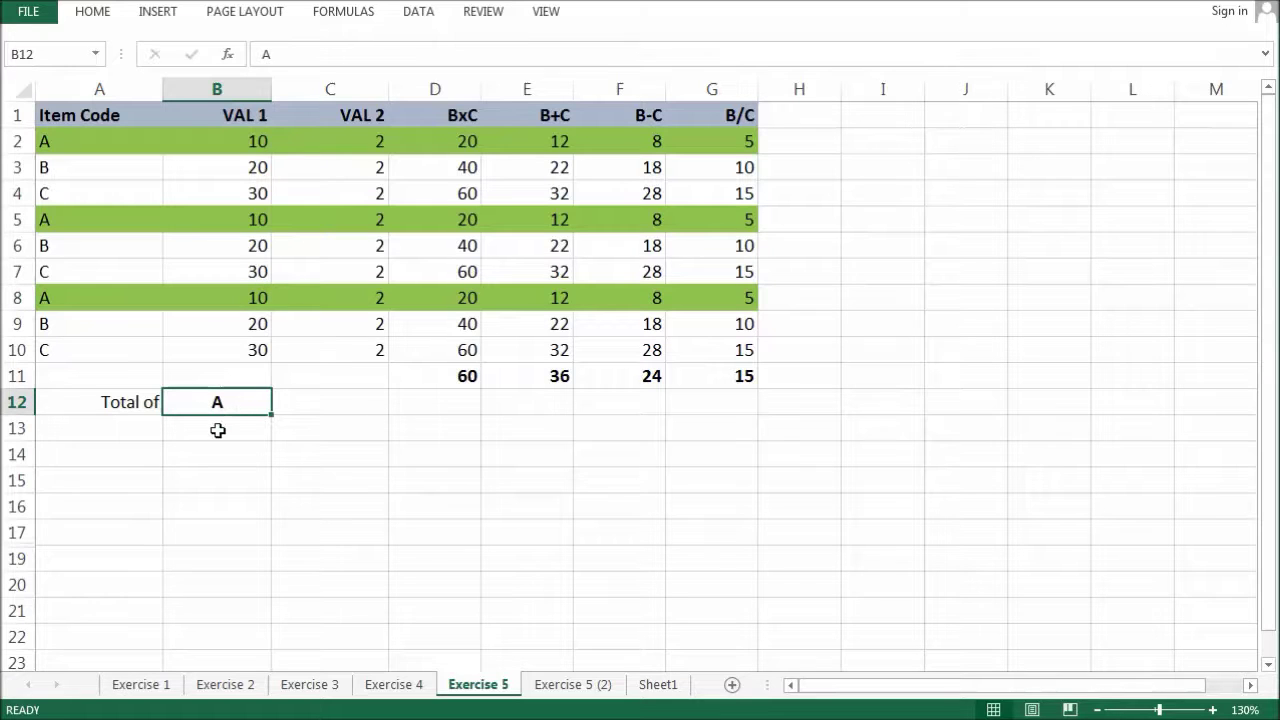
left_click(89, 138)
left_click(86, 219)
left_click(86, 292)
left_click(253, 410)
left_click(111, 140)
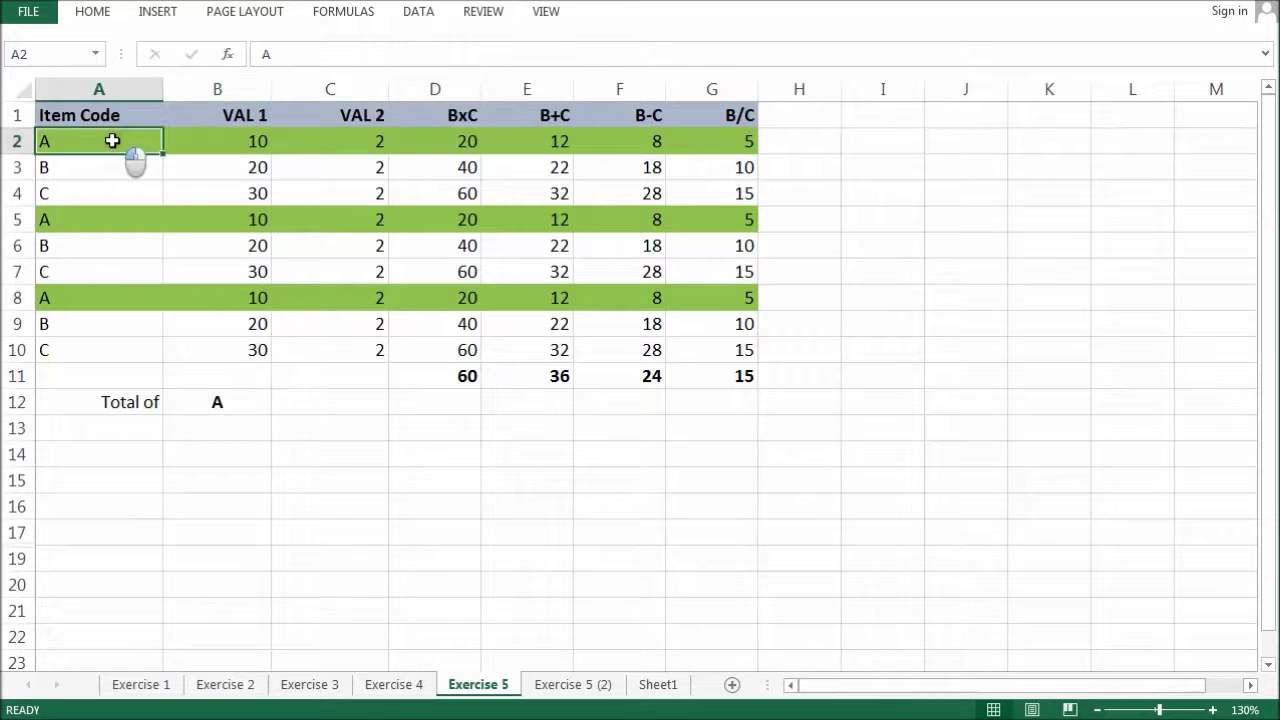
left_click(103, 218)
left_click(97, 297)
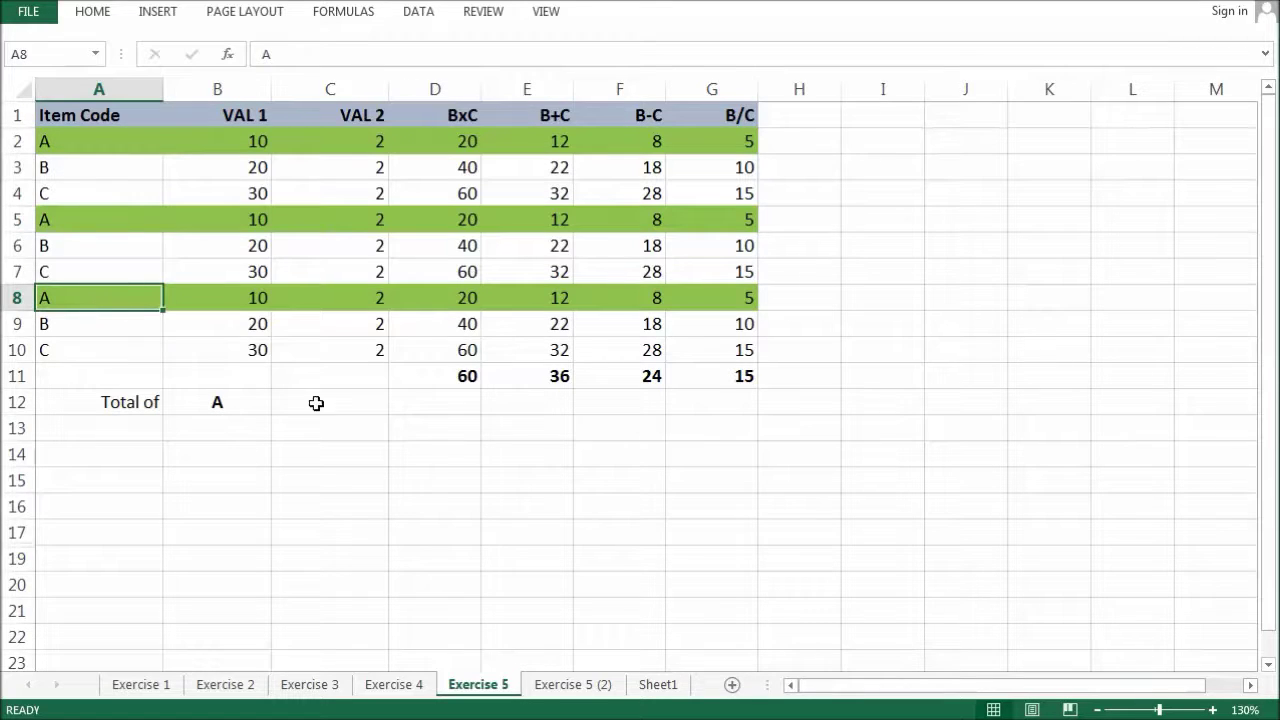
- Review the VAL 1 and VAL 2 data in B2:C10 and the calculated columns with their totals in D2:G11
left_click_drag(257, 140, 336, 348)
left_click_drag(455, 140, 471, 374)
left_click_drag(537, 132, 552, 374)
left_click_drag(639, 136, 634, 376)
left_click_drag(734, 129, 733, 375)
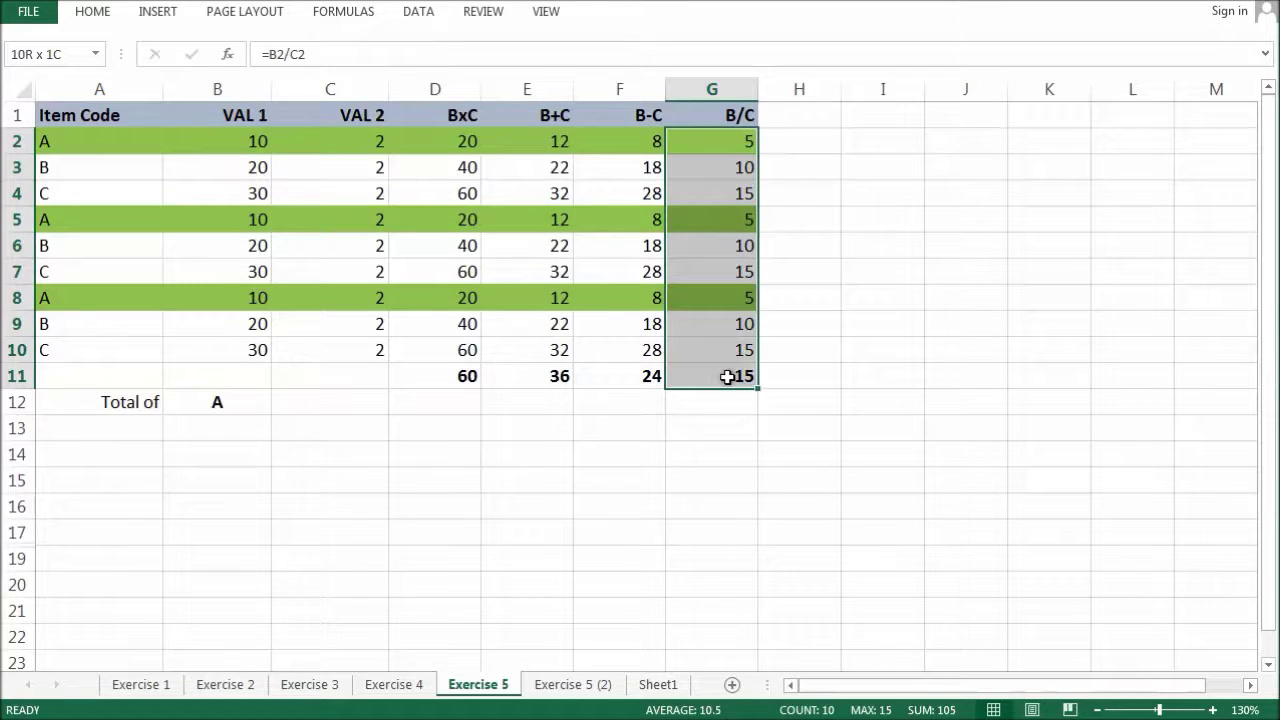
left_click(335, 400)
- Inspect the SUM formula in D11, the code A totals in D11:G11 and the source values in B2:C10, leaving them unedited
left_click(457, 374)
key("F2")
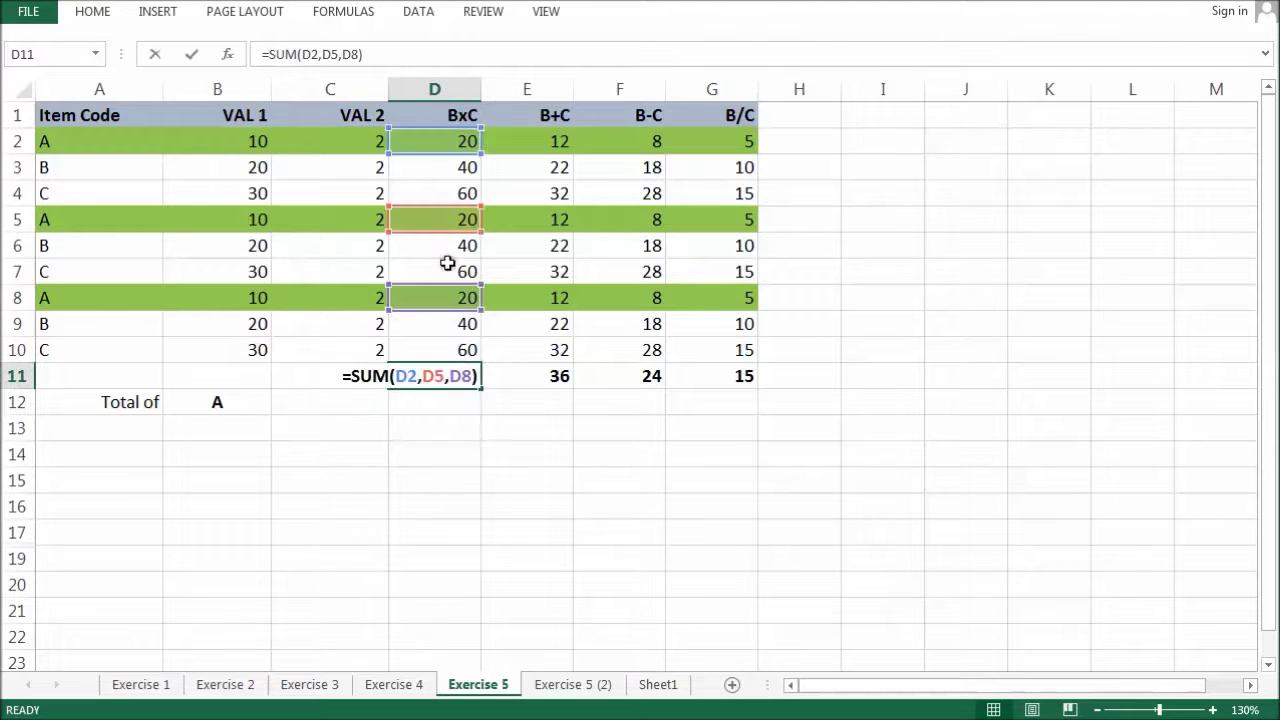
key("Escape")
left_click_drag(449, 374, 738, 376)
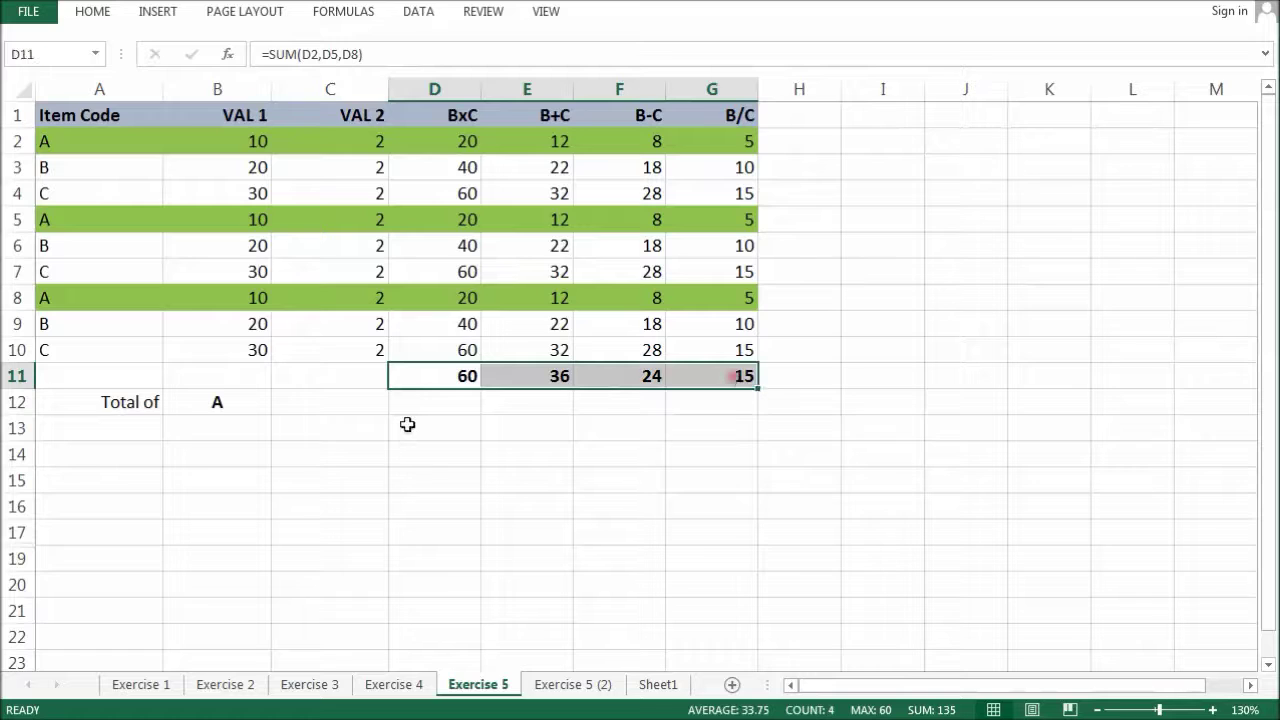
left_click(345, 405)
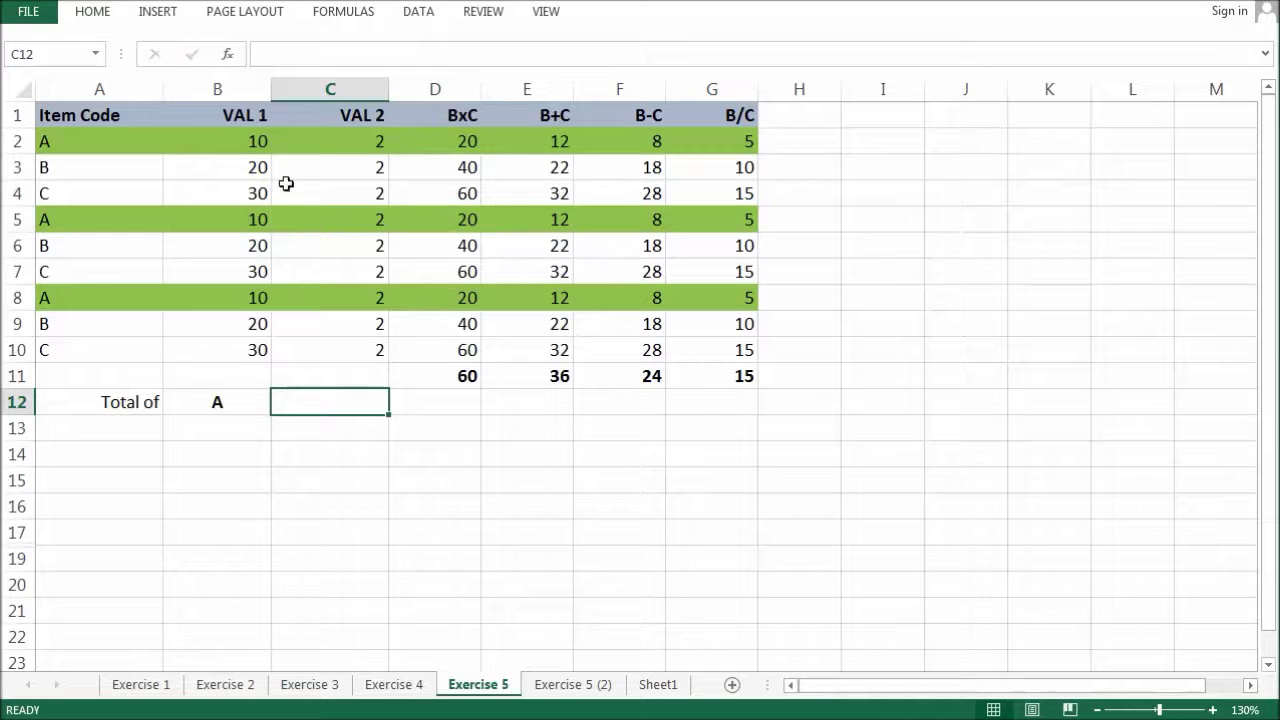
left_click_drag(238, 140, 343, 352)
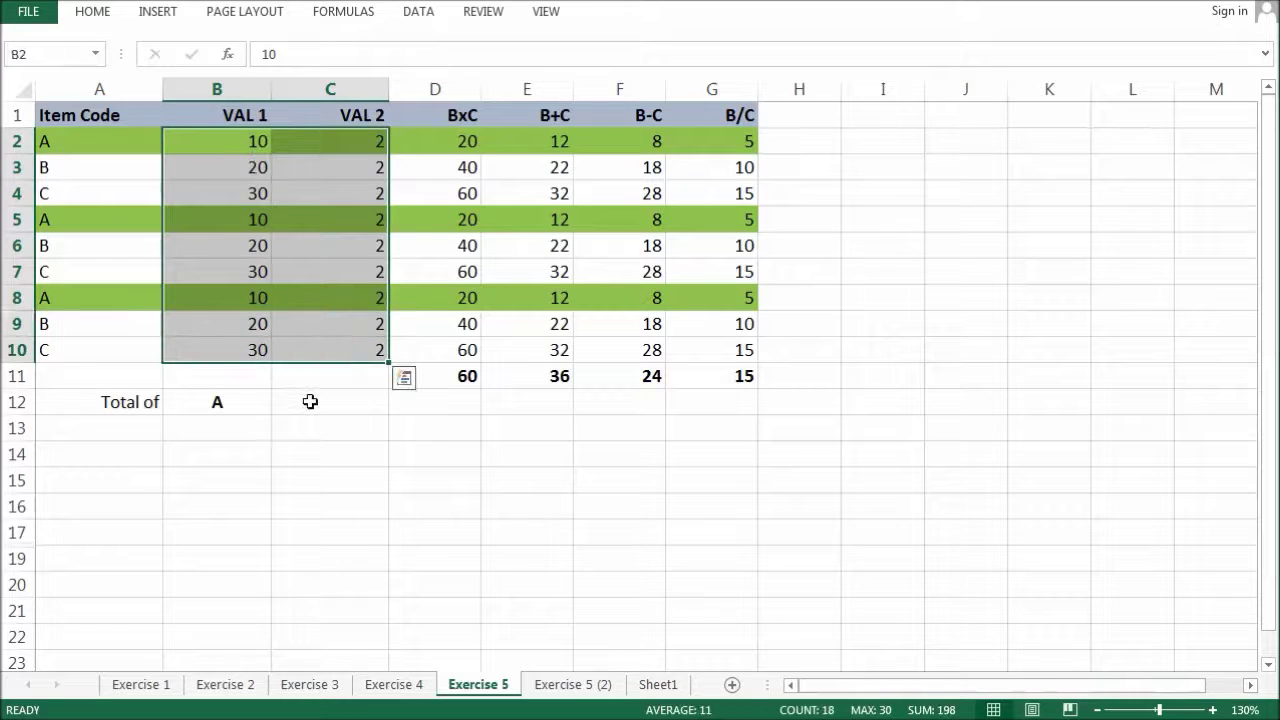
left_click(310, 402)
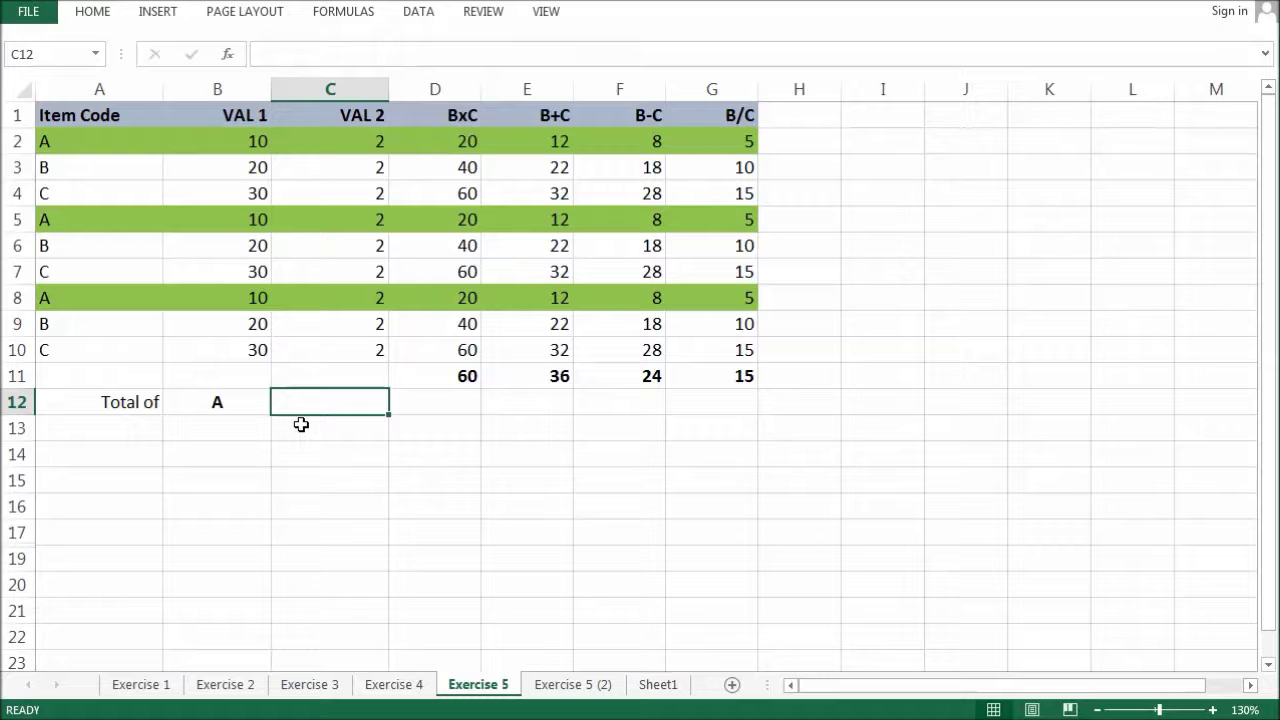
- Start a SUMPRODUCT formula in D12 with the item code condition (A2:A10=B12) as its first array
left_click(457, 406)
type("=")
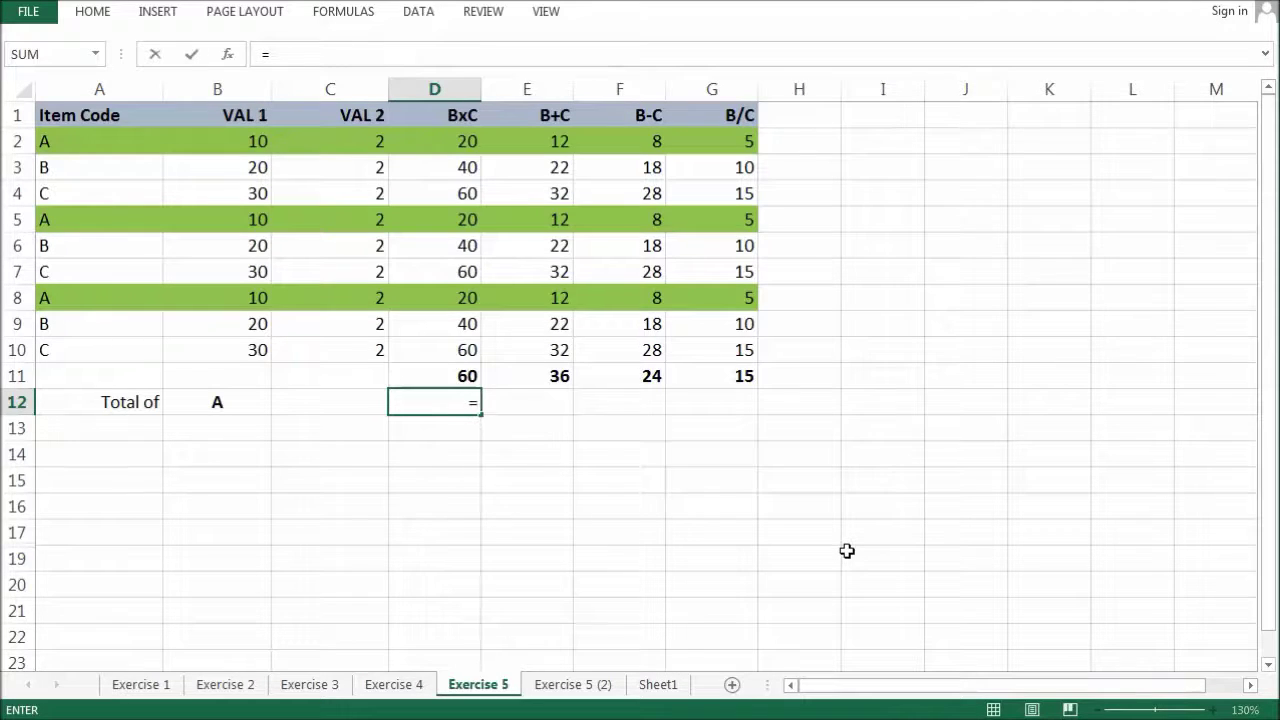
type("SUMPRODU")
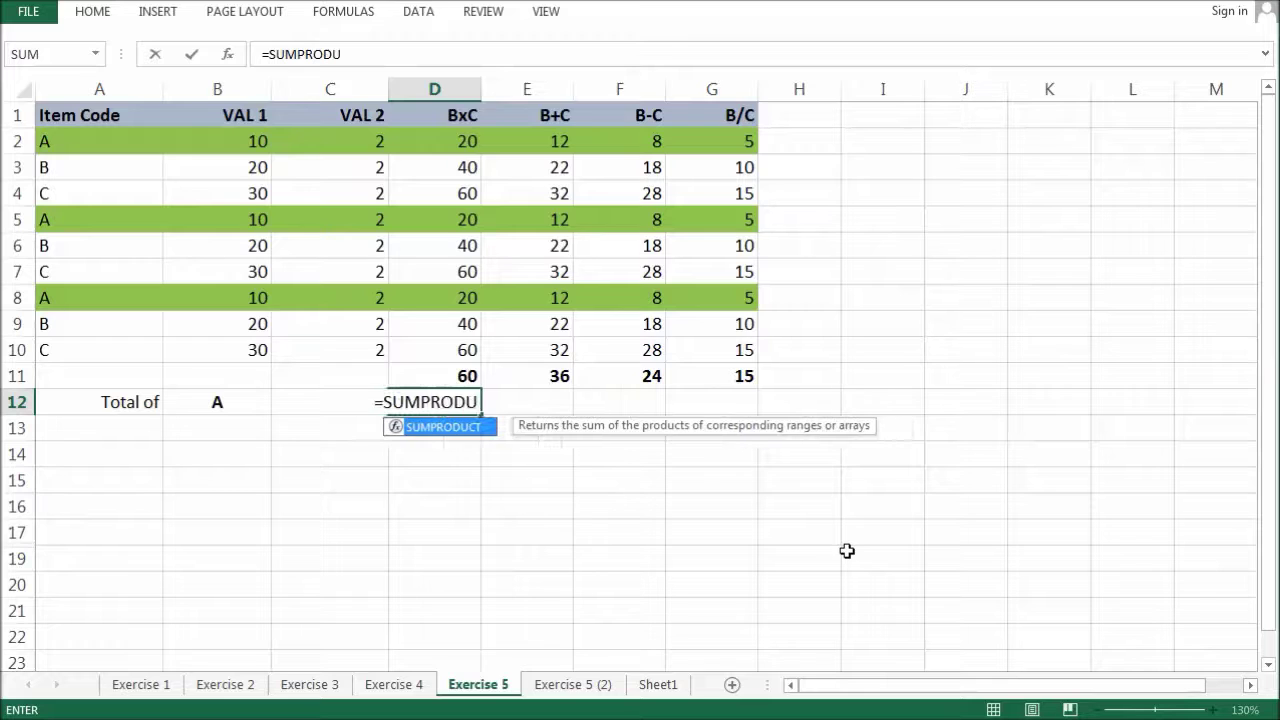
type("CT(")
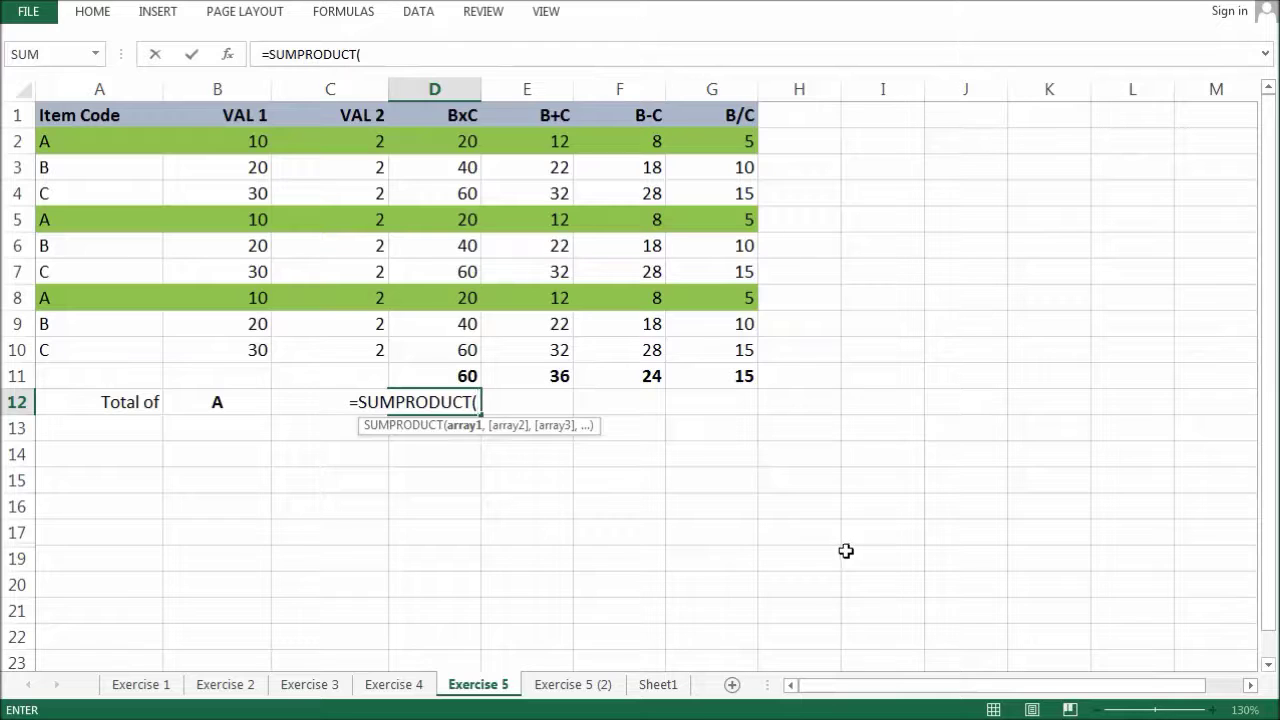
type("(")
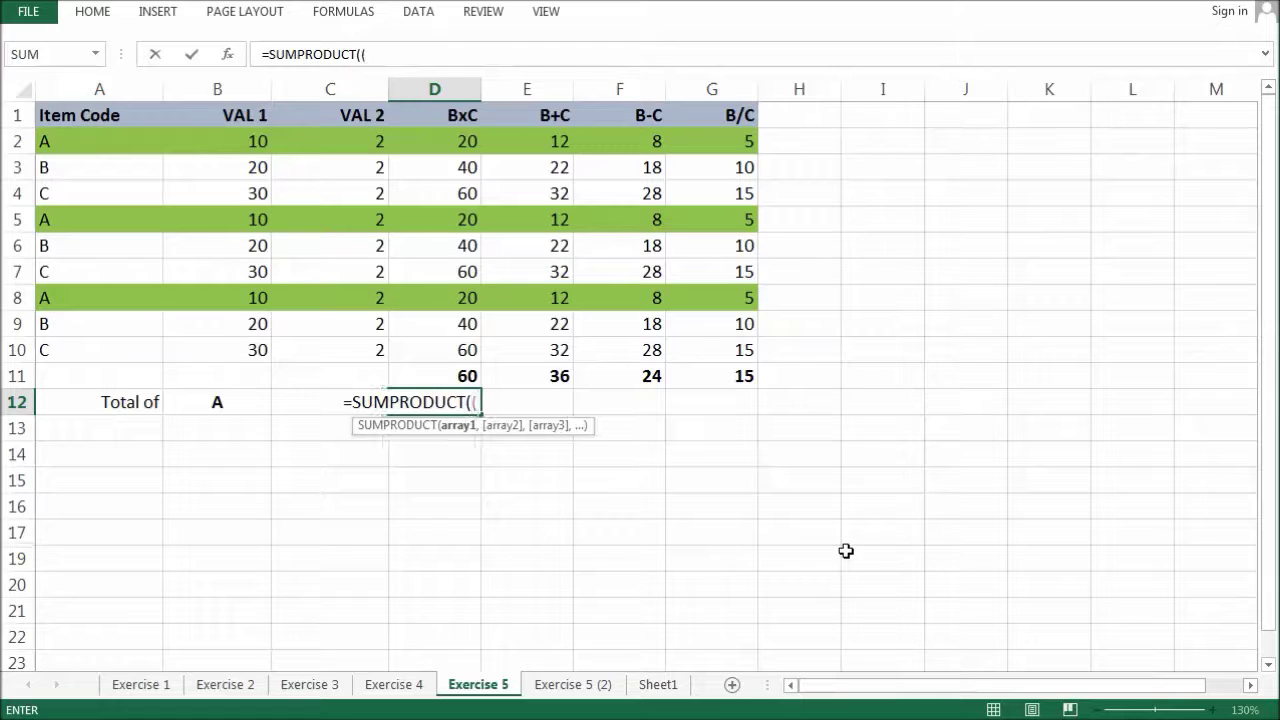
left_click_drag(80, 140, 86, 297)
left_click_drag(86, 343, 87, 351)
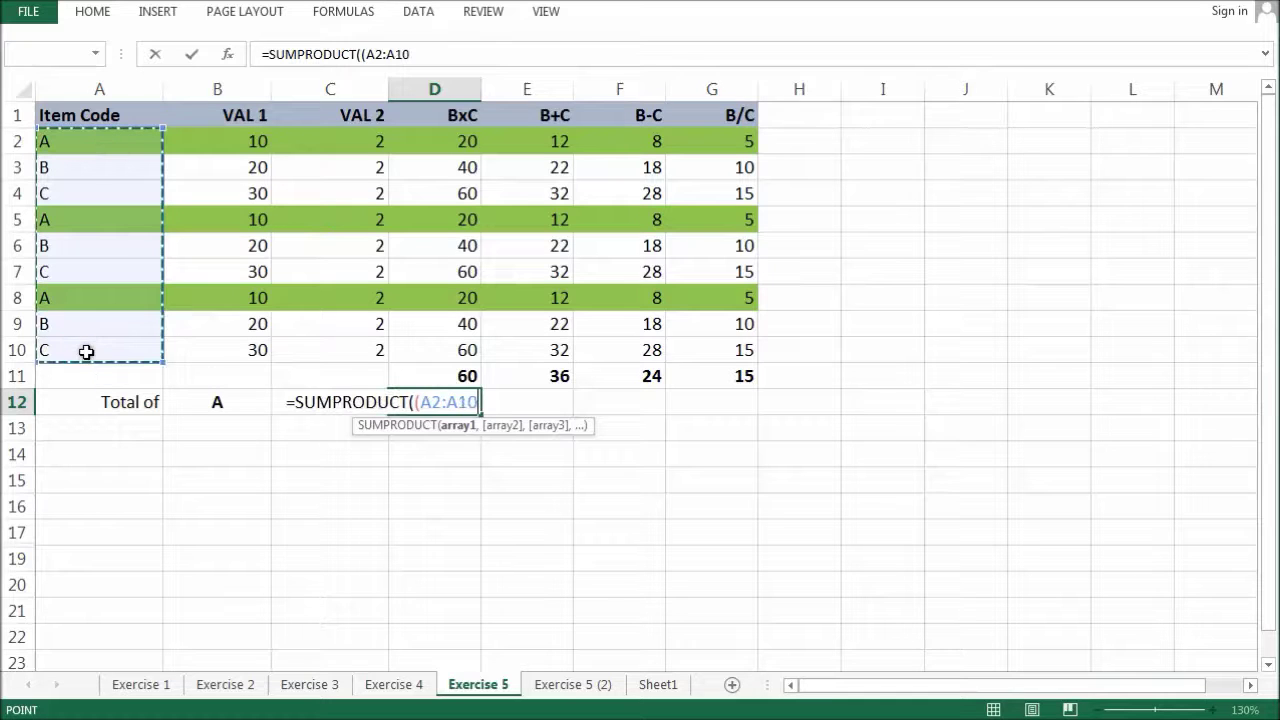
type("=")
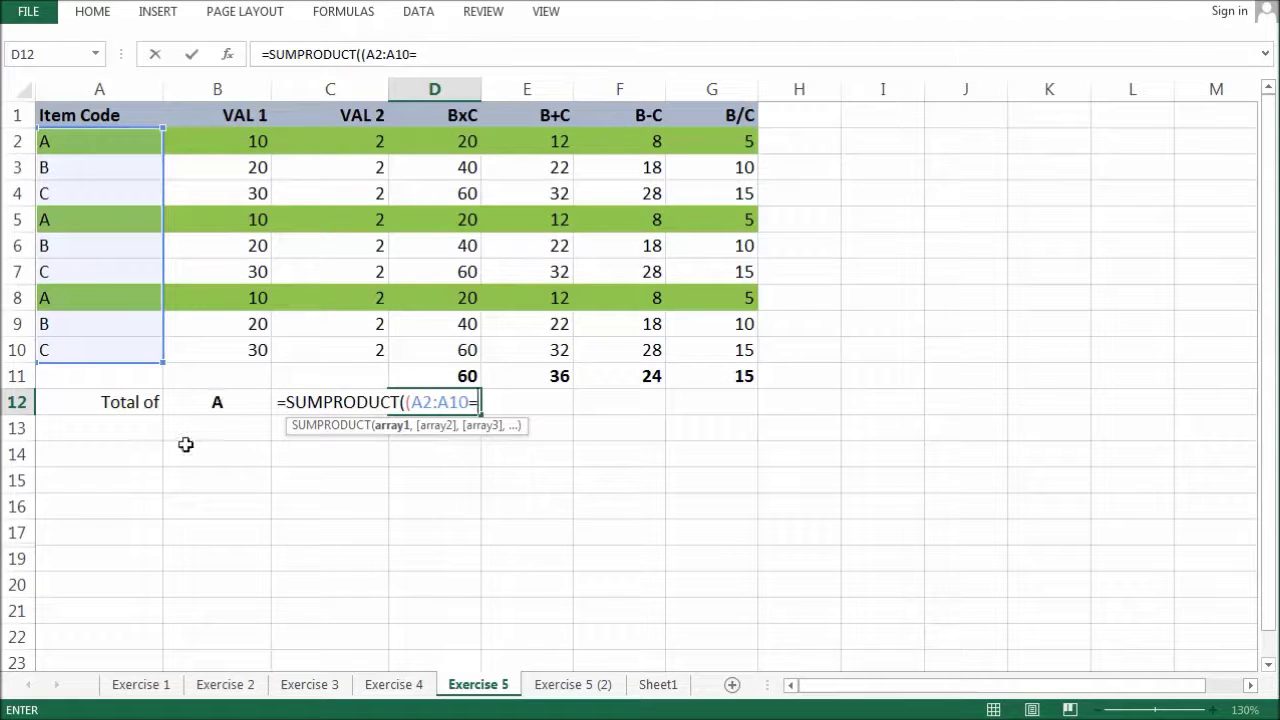
left_click(240, 410)
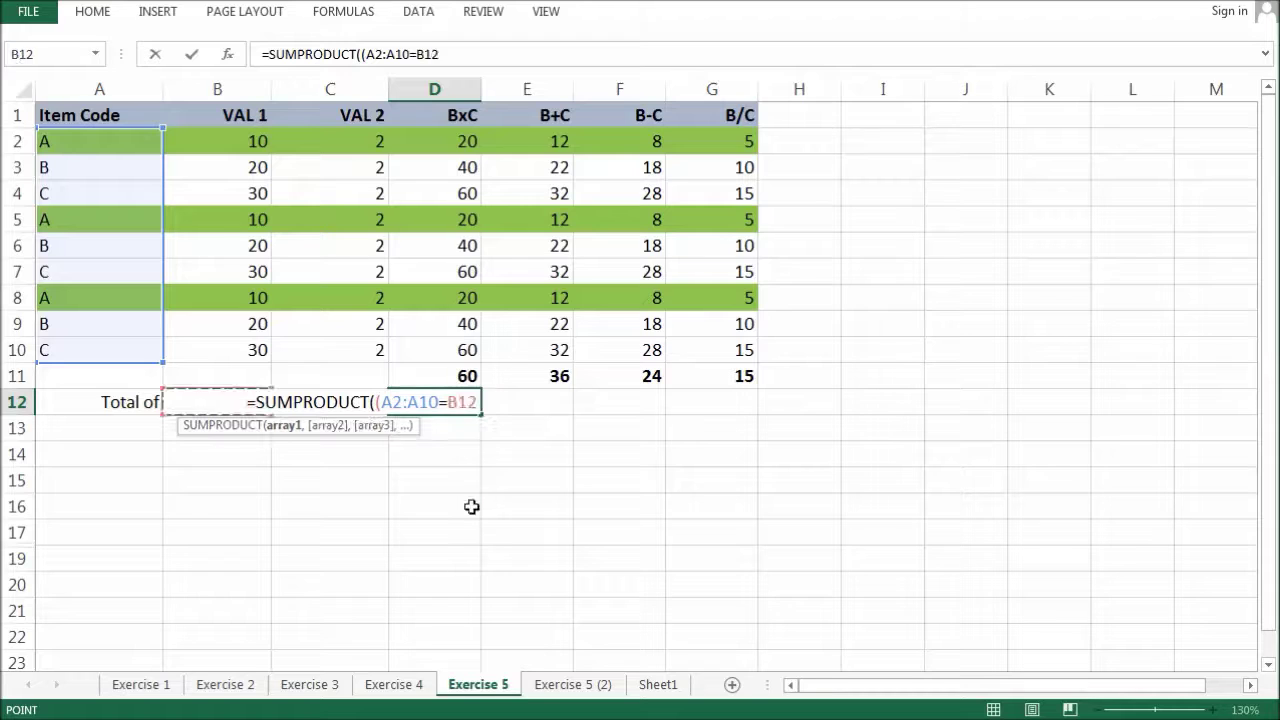
type(")")
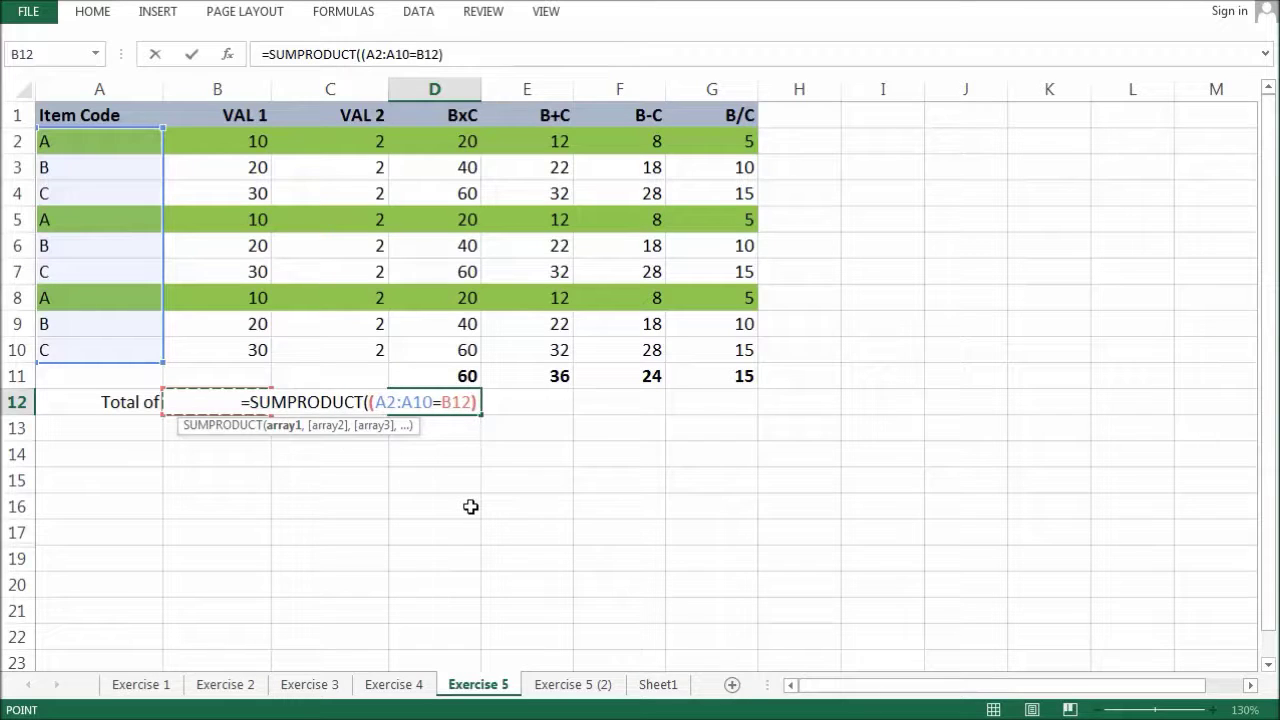
- Complete the D12 formula as =SUMPRODUCT((A2:A10=B12)*B2:B10*C2:C10) to total BxC for the code in B12
type("*")
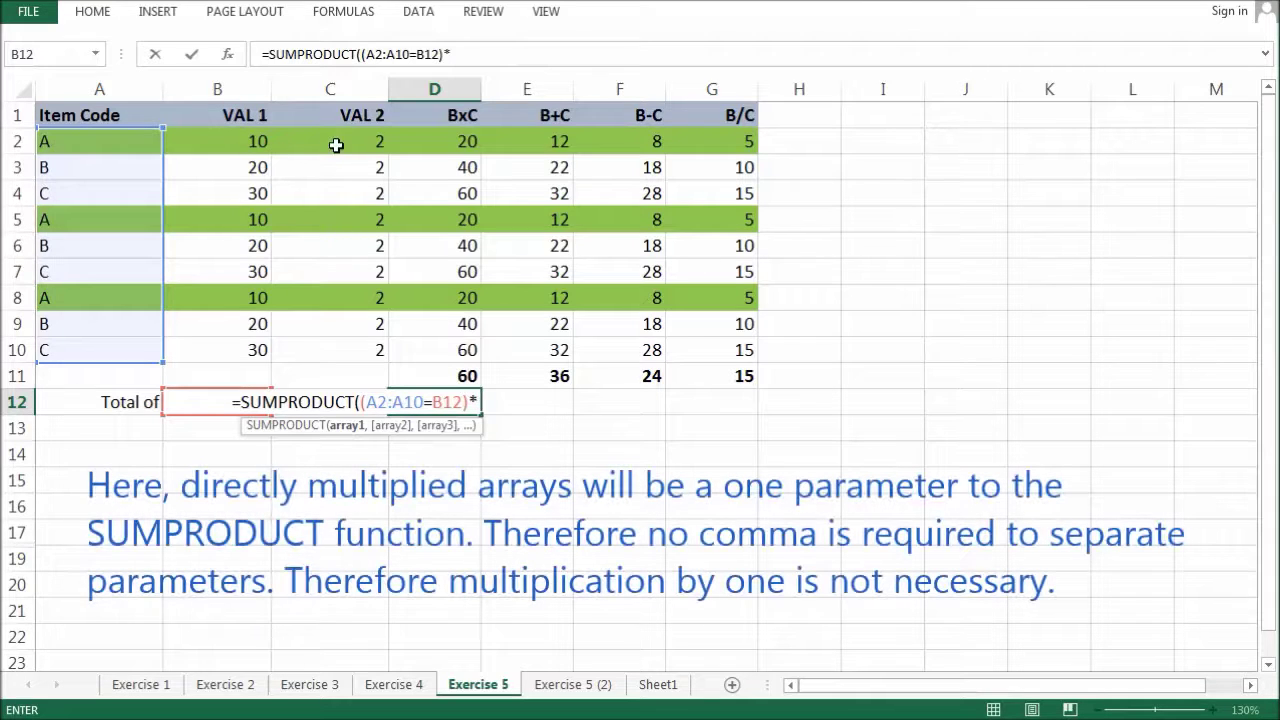
left_click_drag(236, 139, 244, 195)
left_click_drag(244, 249, 250, 352)
type("*")
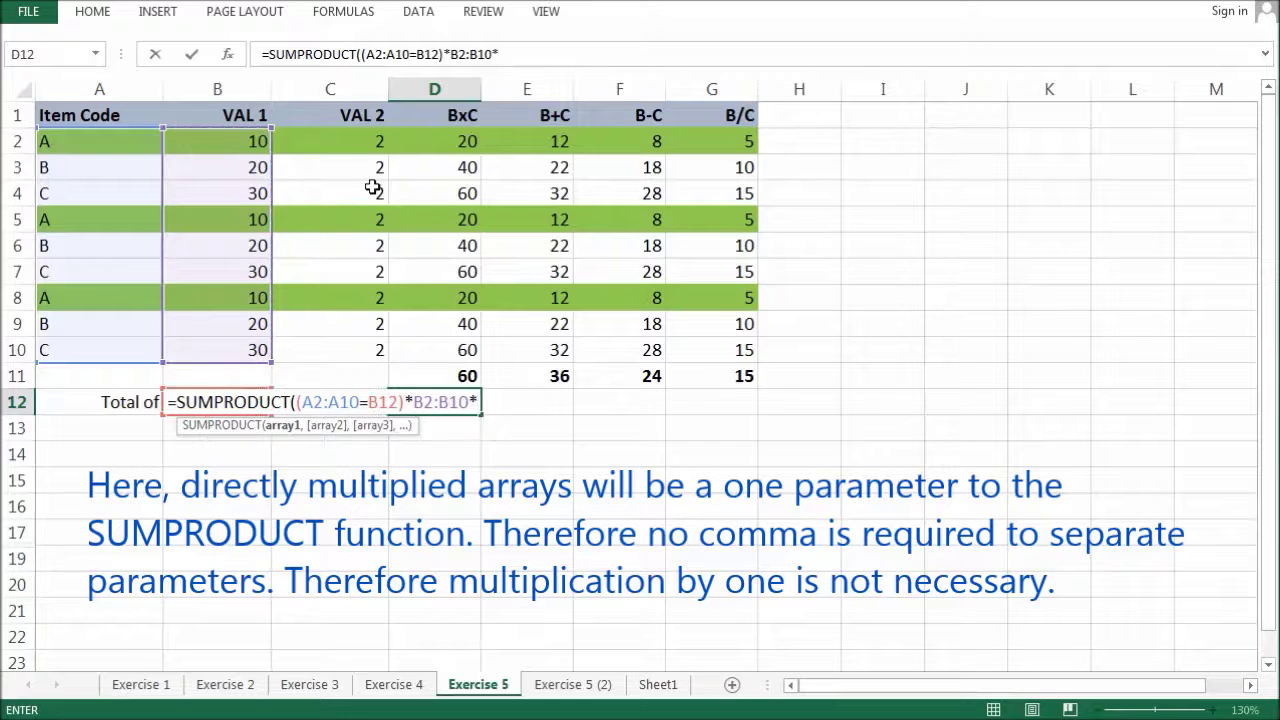
left_click(365, 141)
left_click_drag(337, 233, 343, 352)
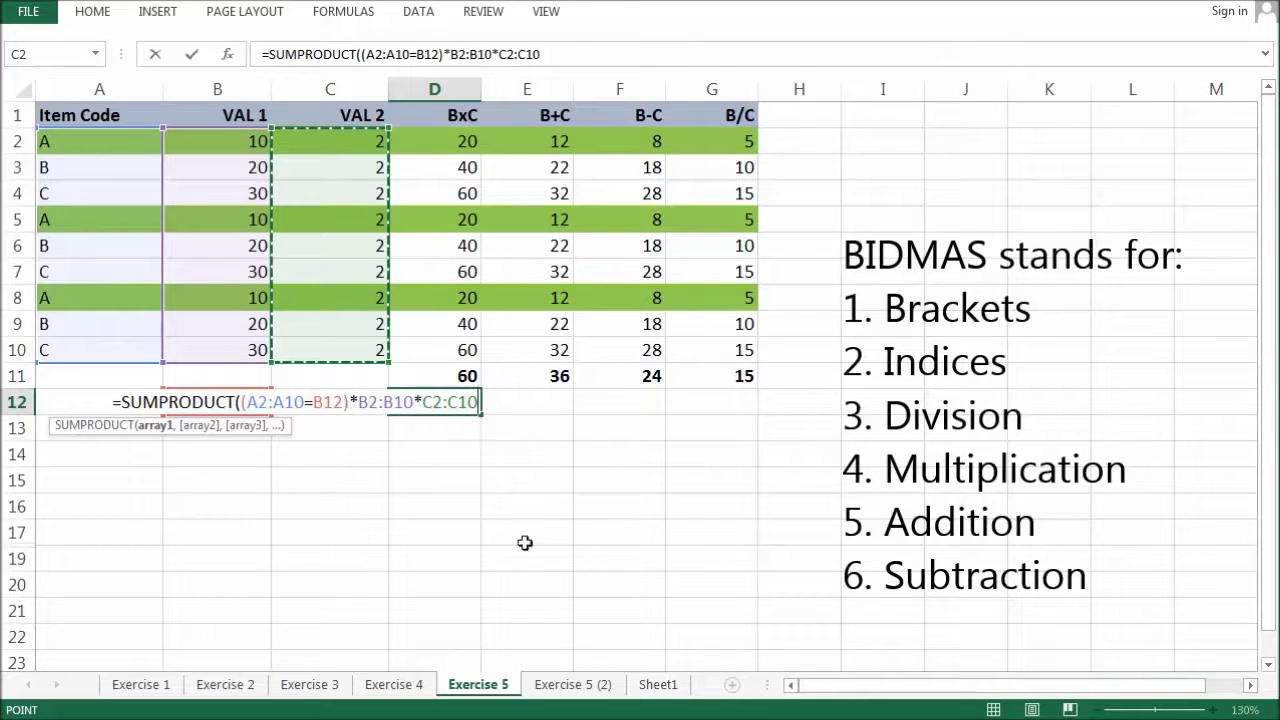
type(")")
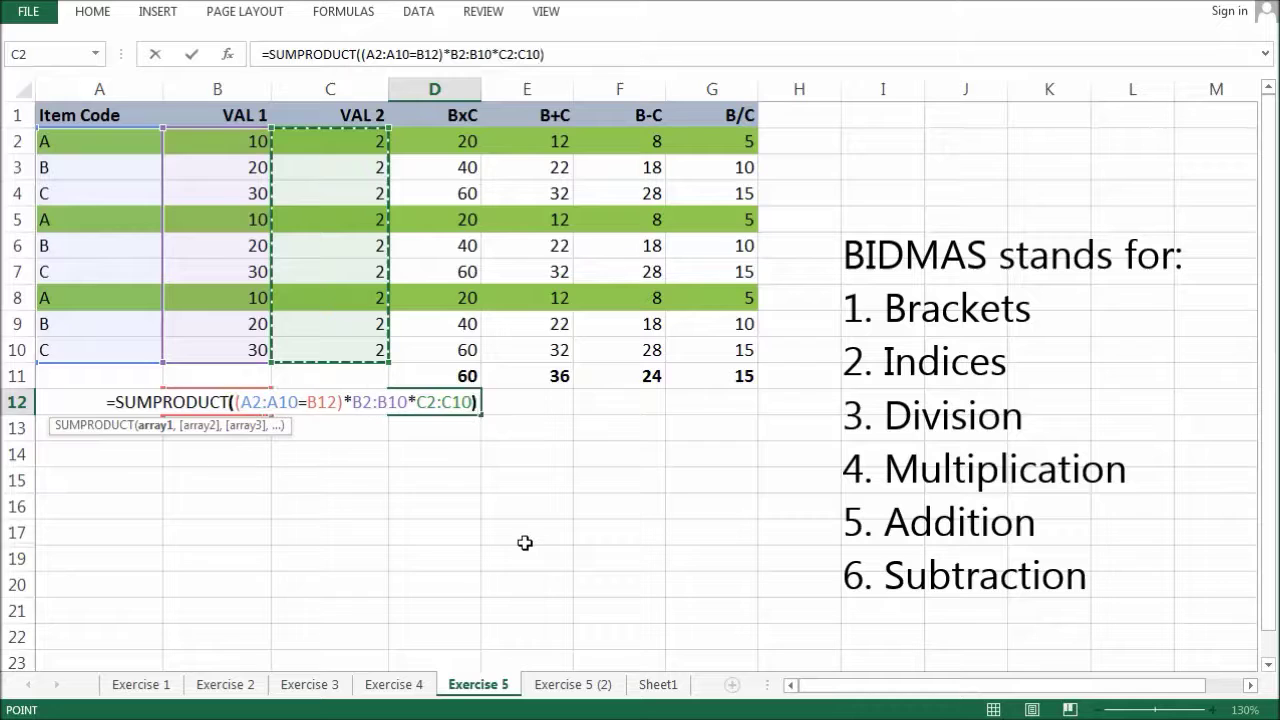
key("Return")
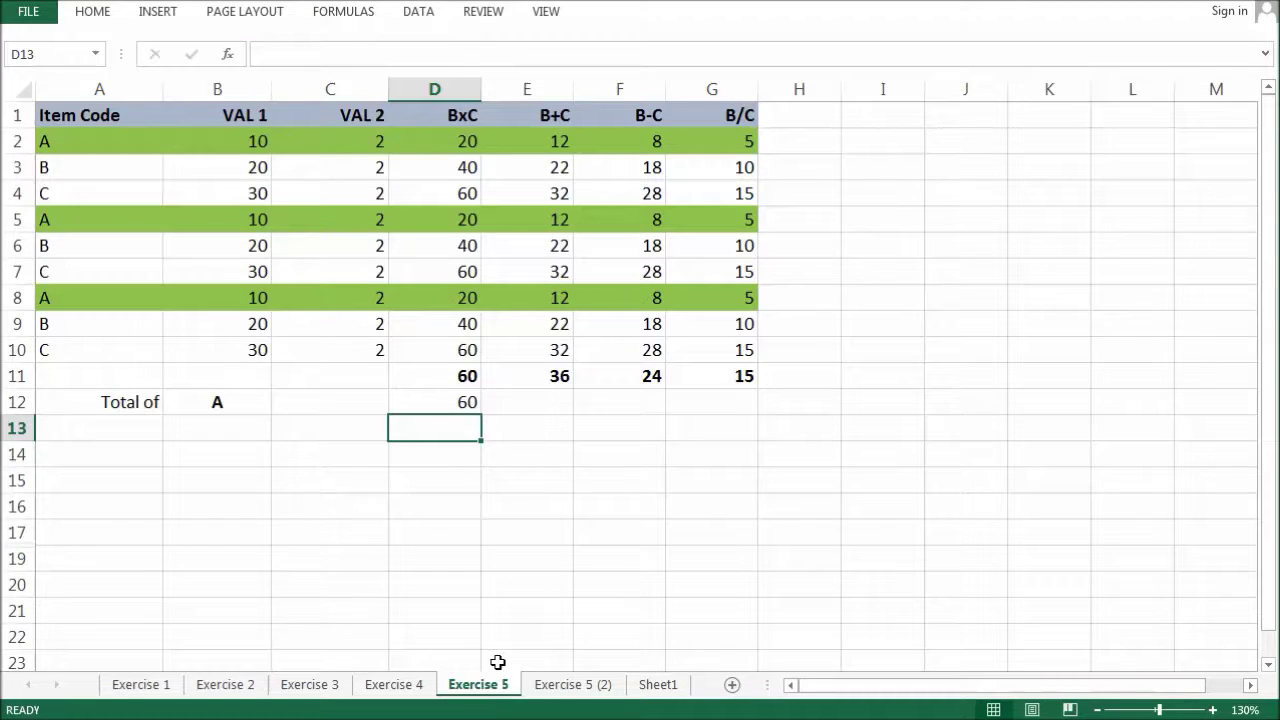
- Start a SUMPRODUCT formula in E12 with the item code condition (A2:A10=B12)
left_click(549, 410)
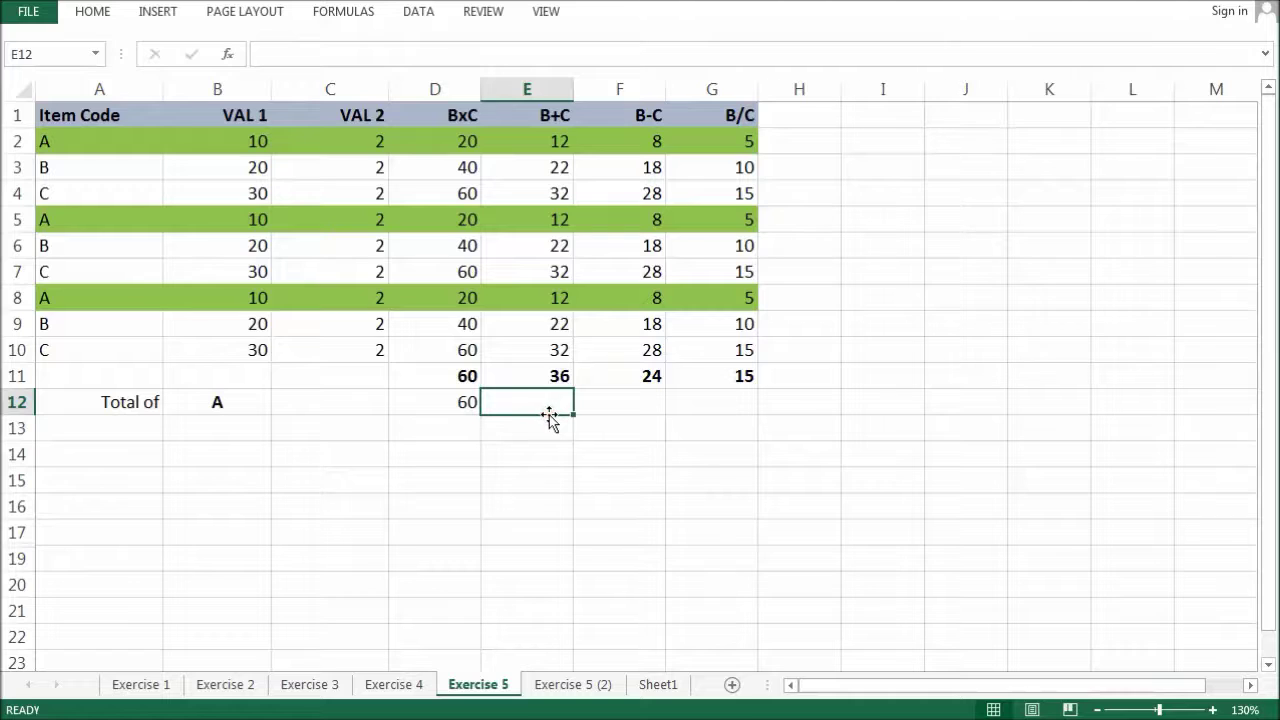
type("=SUMPRODUCT(")
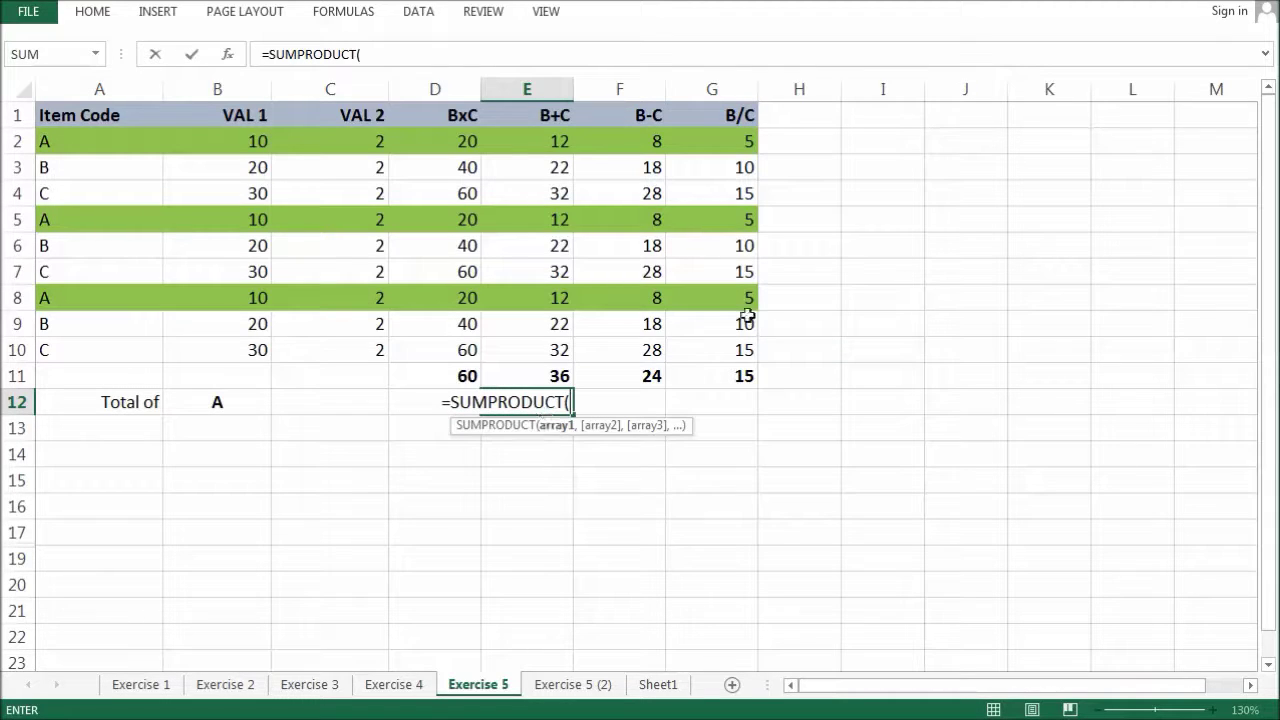
type("(")
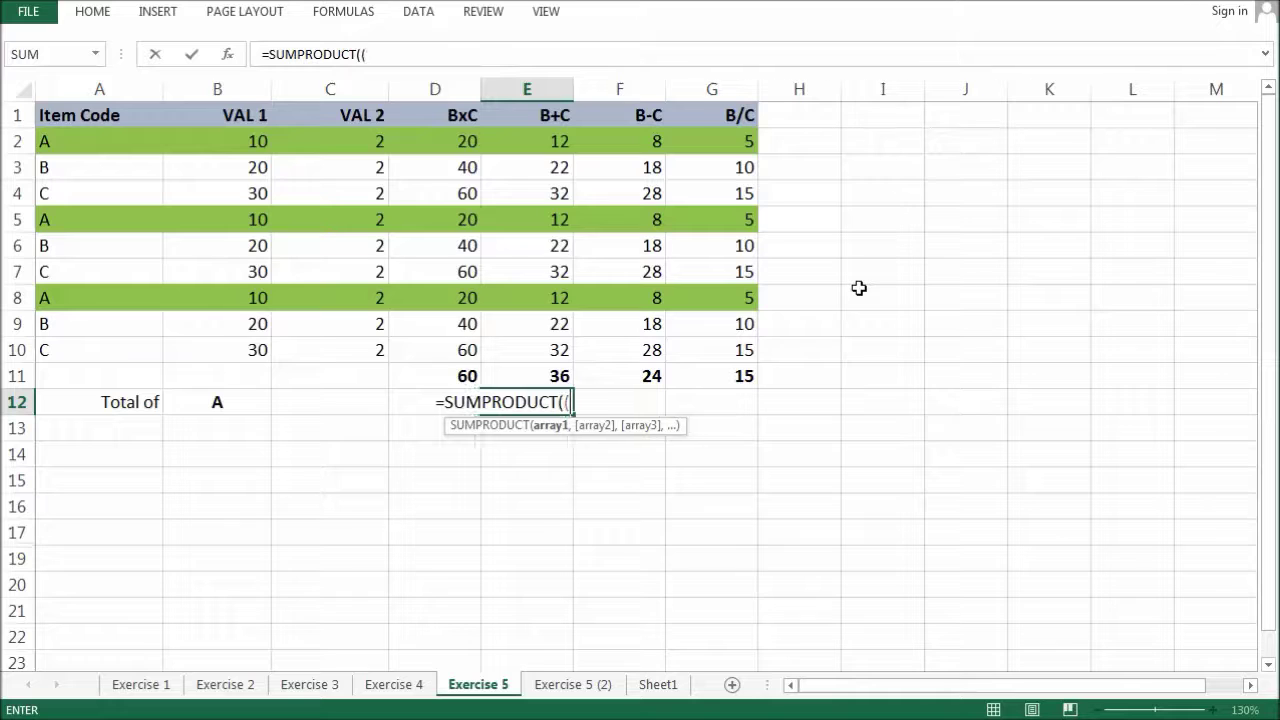
left_click(63, 141)
left_click_drag(66, 209, 100, 354)
type("=")
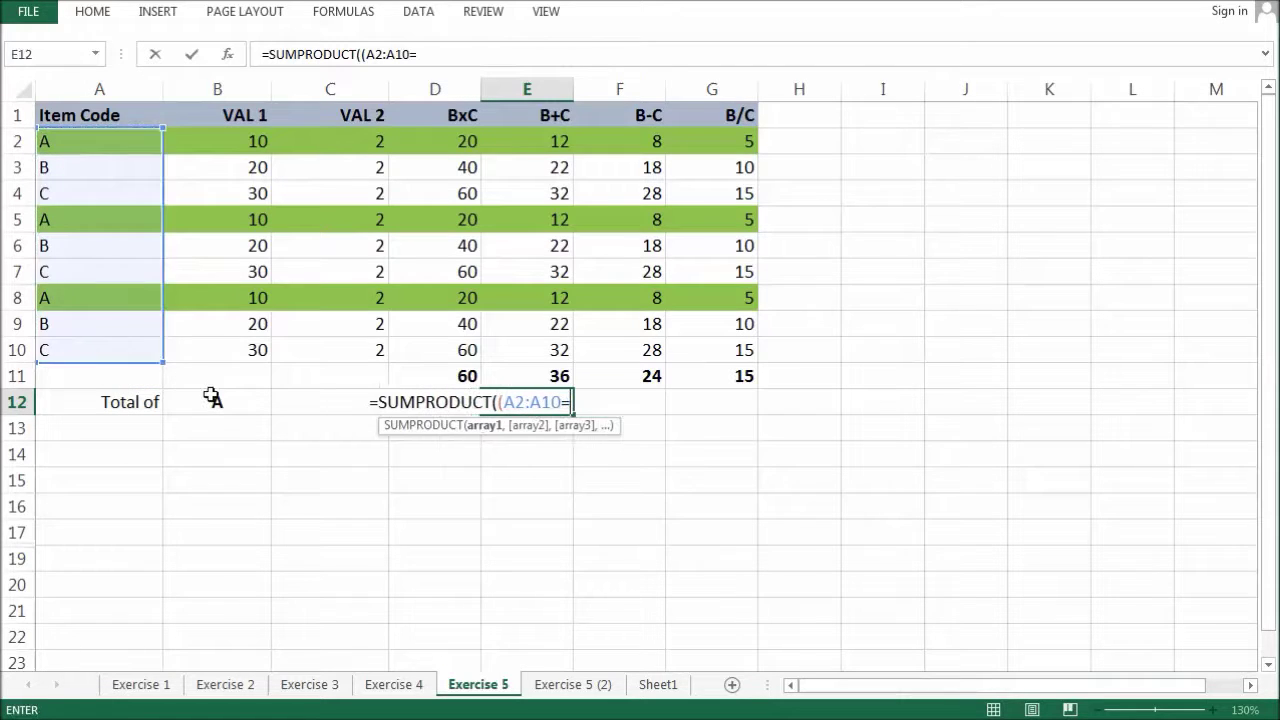
left_click(212, 401)
type(")")
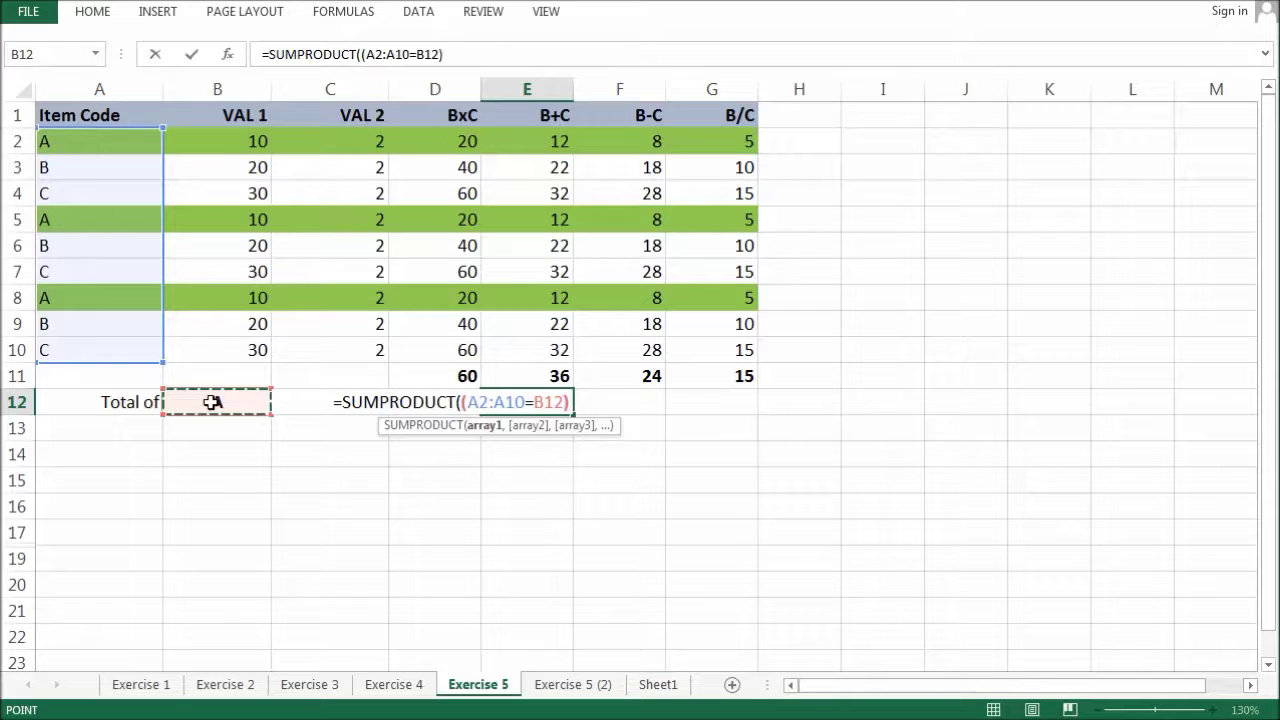
- Complete the E12 formula as =SUMPRODUCT((A2:A10=B12)*(B2:B10+C2:C10)) and compare it with the B+C total in E11
type("*")
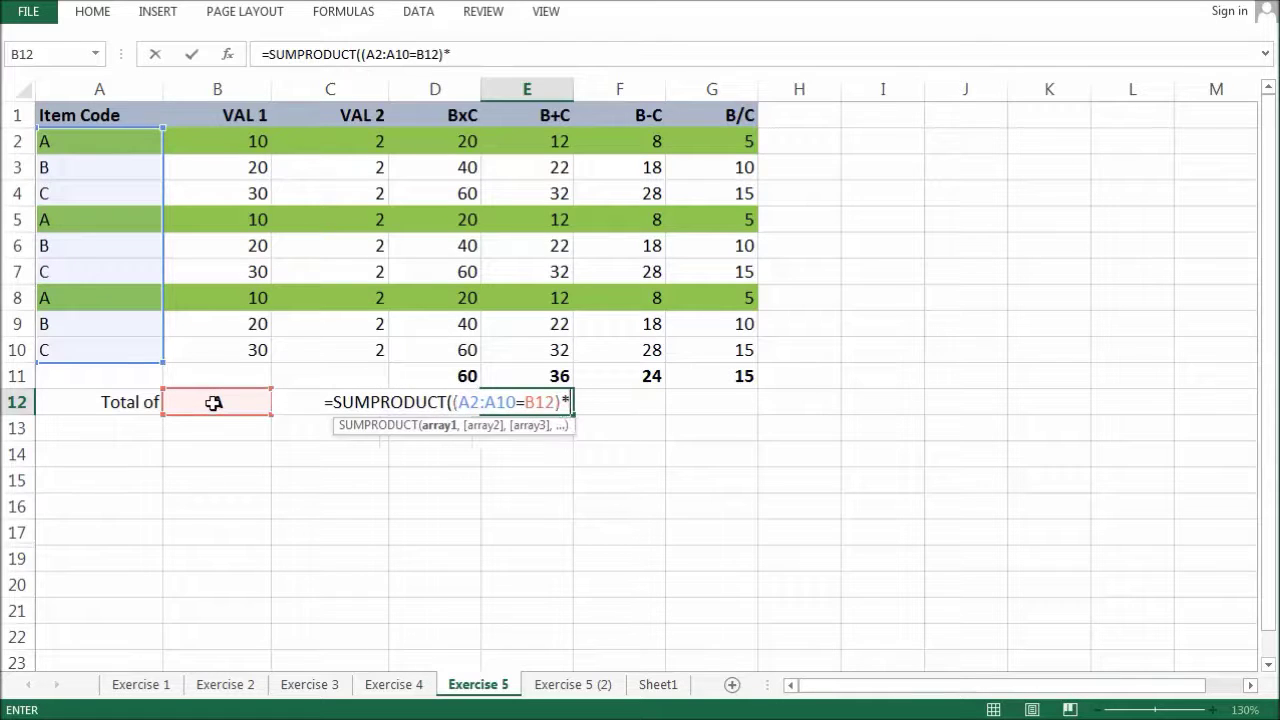
type("(")
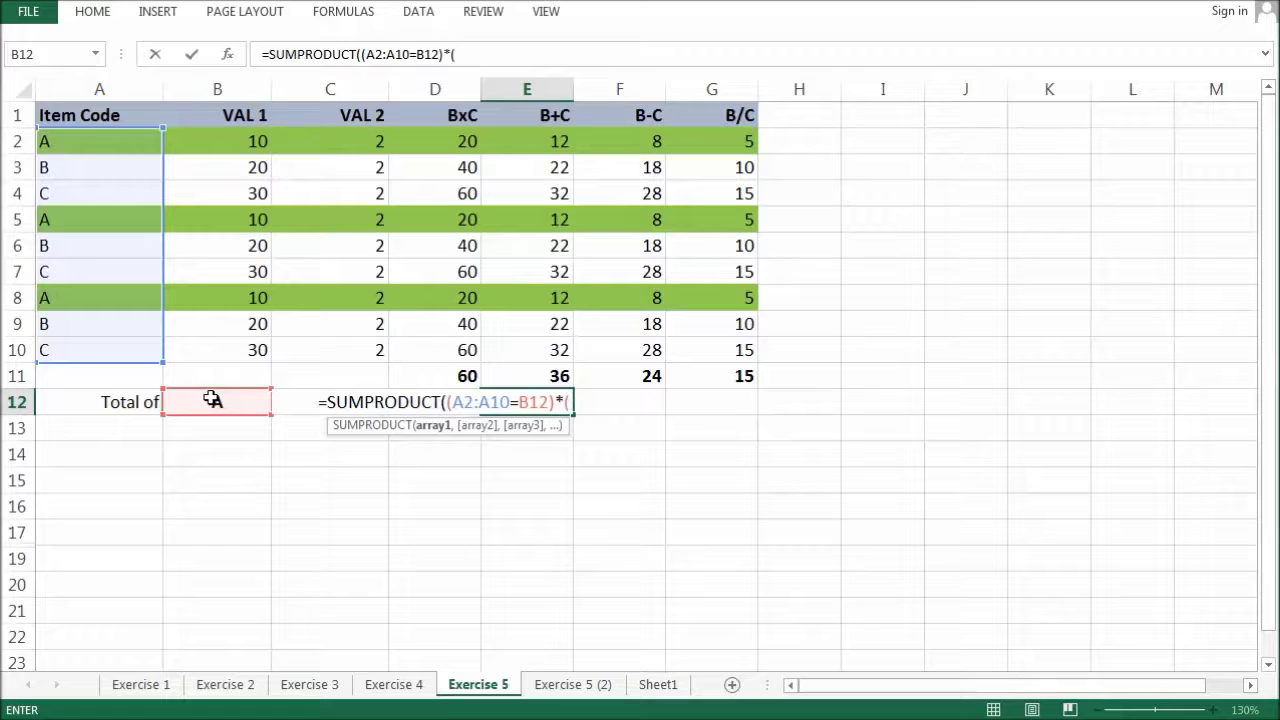
left_click_drag(258, 141, 248, 350)
type("+")
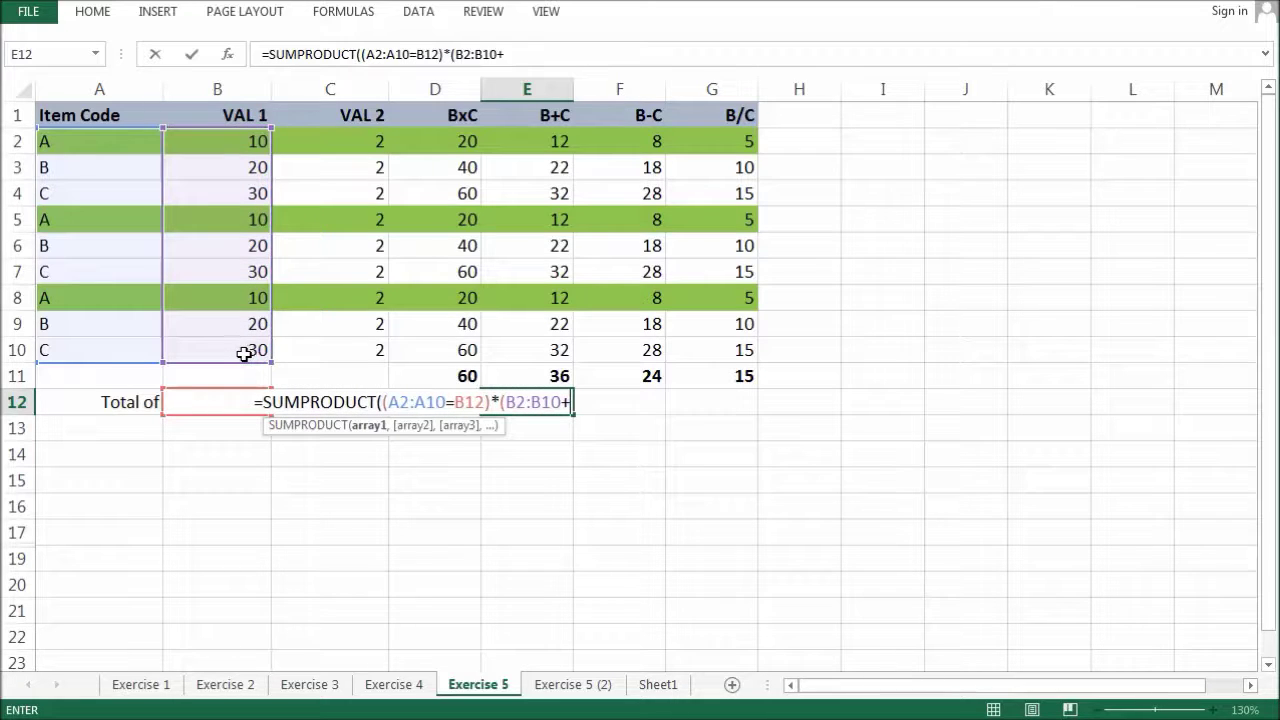
left_click_drag(337, 143, 320, 366)
type(")")
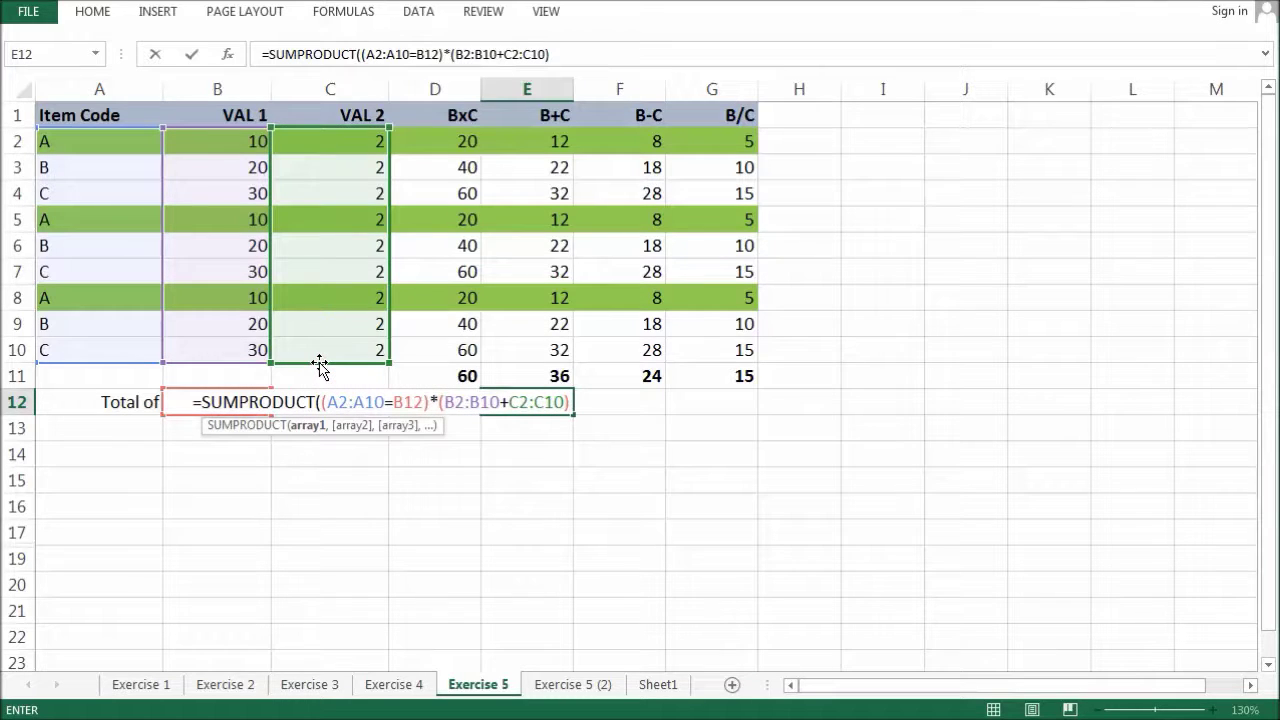
type(")")
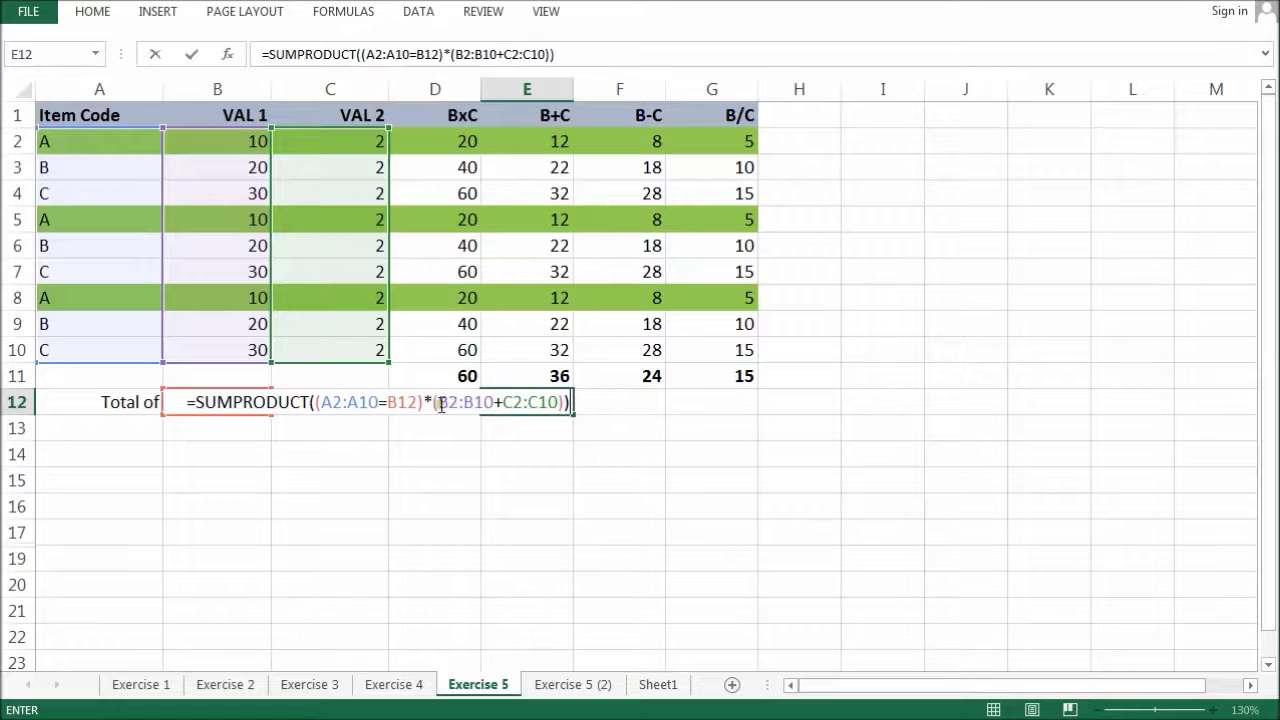
left_click_drag(565, 401, 437, 403)
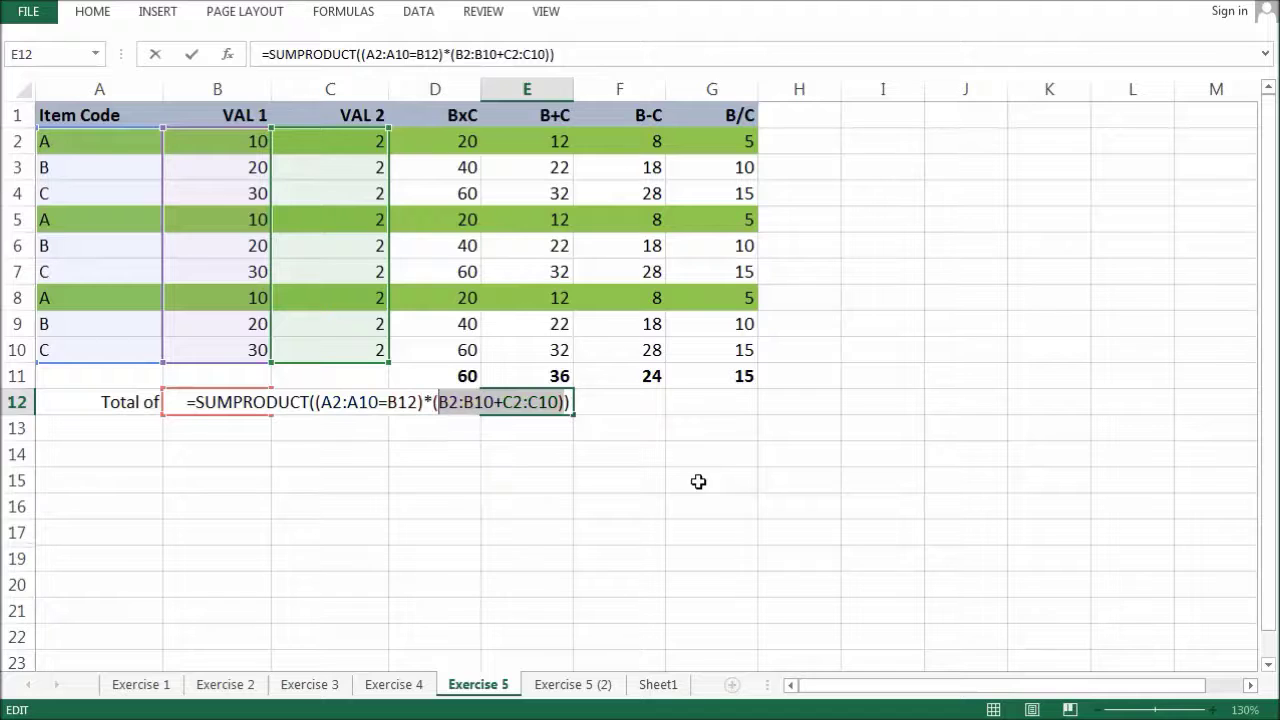
key("Return")
left_click(534, 372)
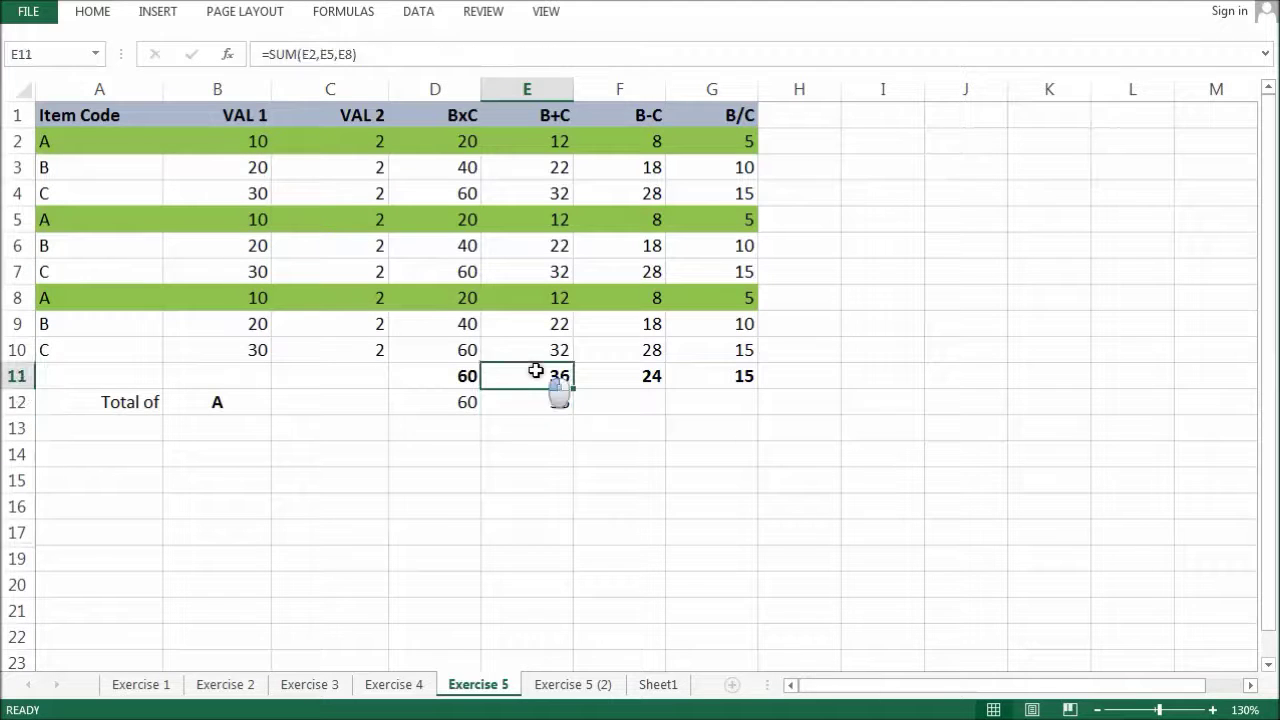
left_click(541, 407)
left_click(523, 375)
- Start a SUMPRODUCT formula in F12 with the item code condition (A2:A10=B12)
left_click(614, 410)
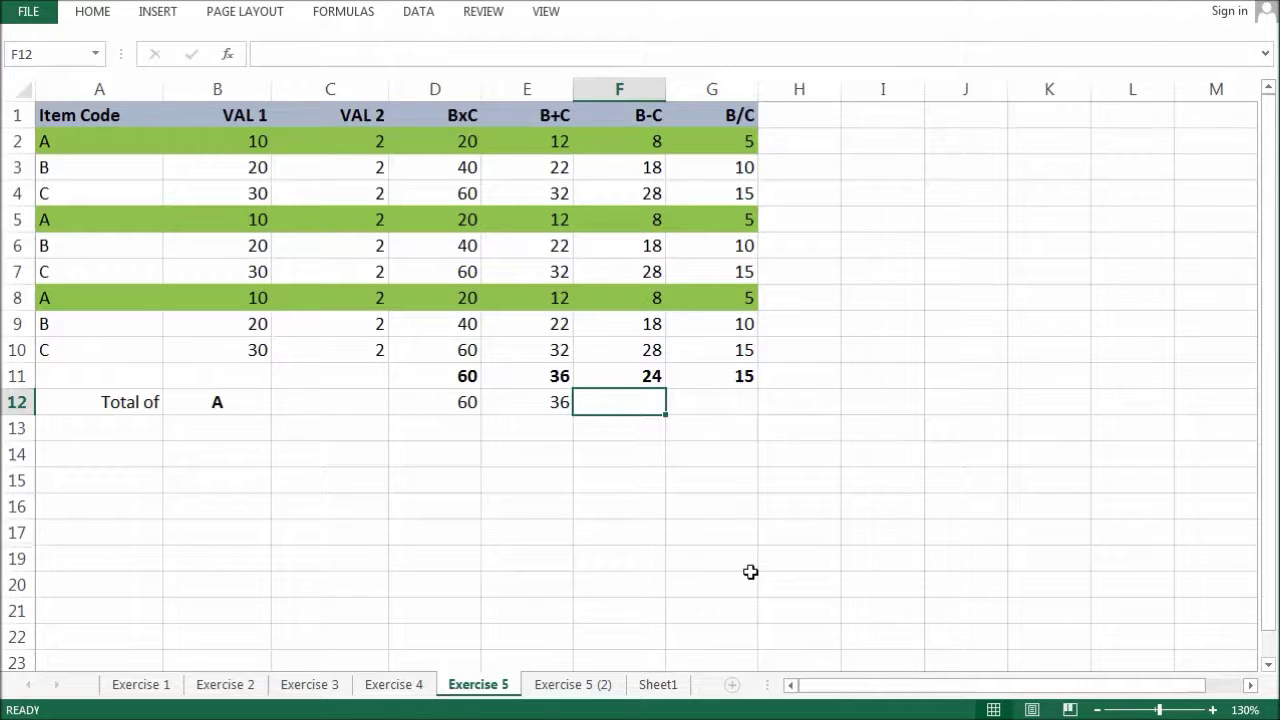
type("=SUMPRO")
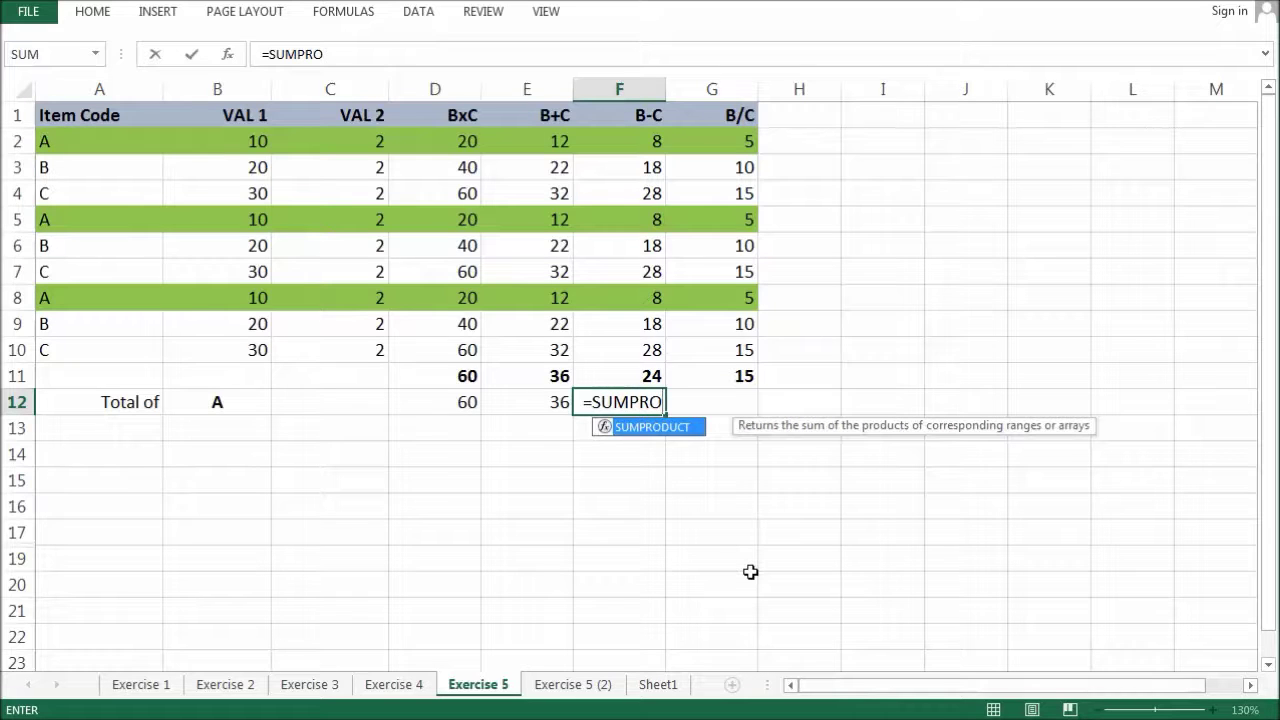
key("Tab")
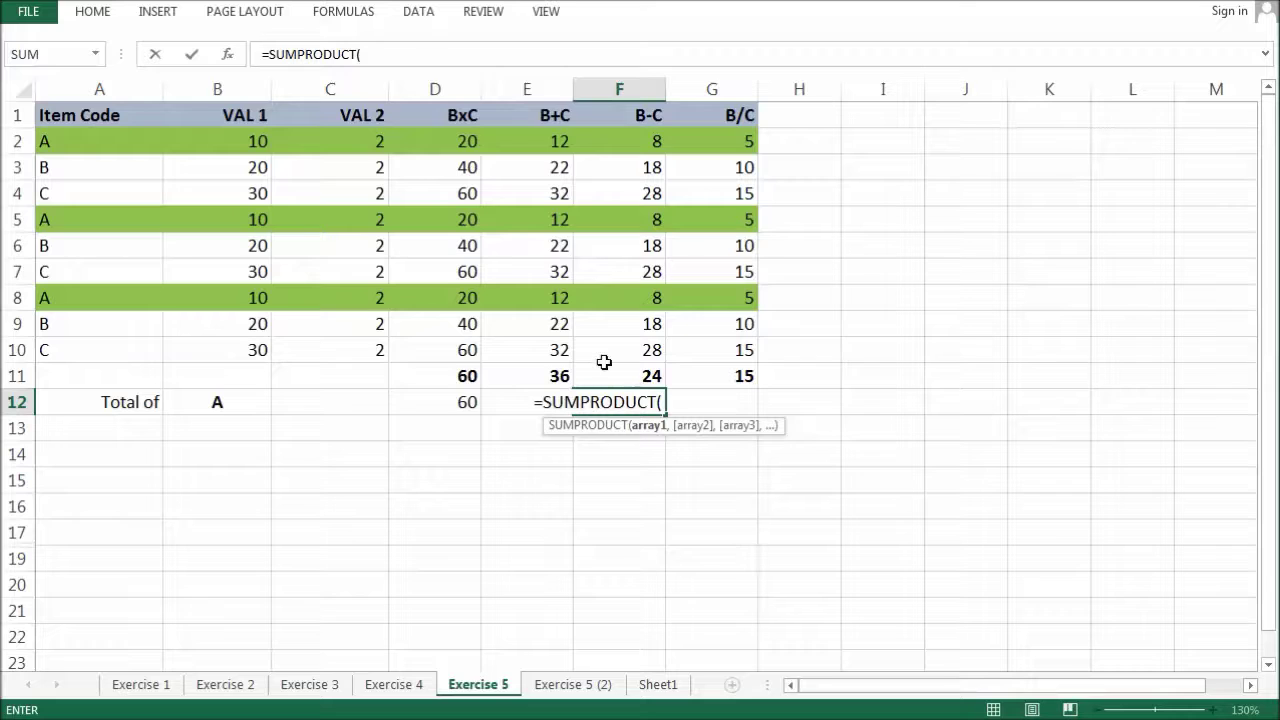
type("(")
left_click_drag(100, 143, 100, 271)
left_click_drag(97, 315, 97, 349)
type("=")
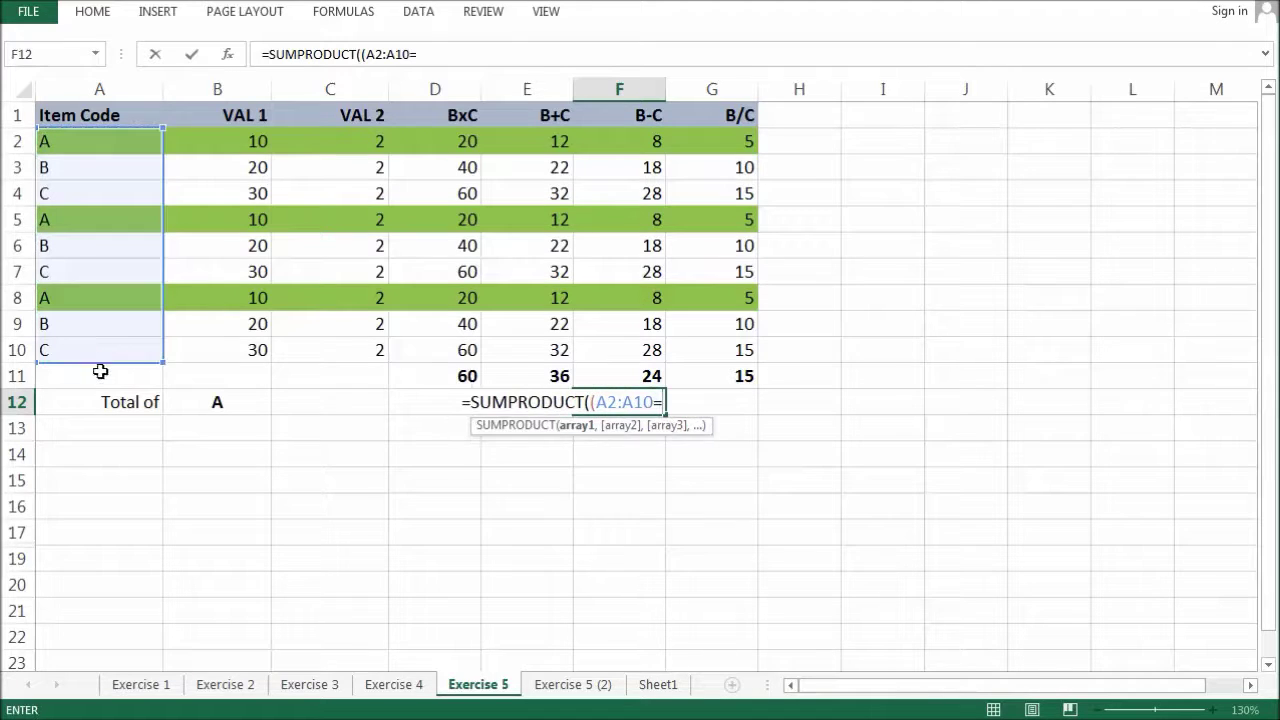
left_click(227, 398)
type(")")
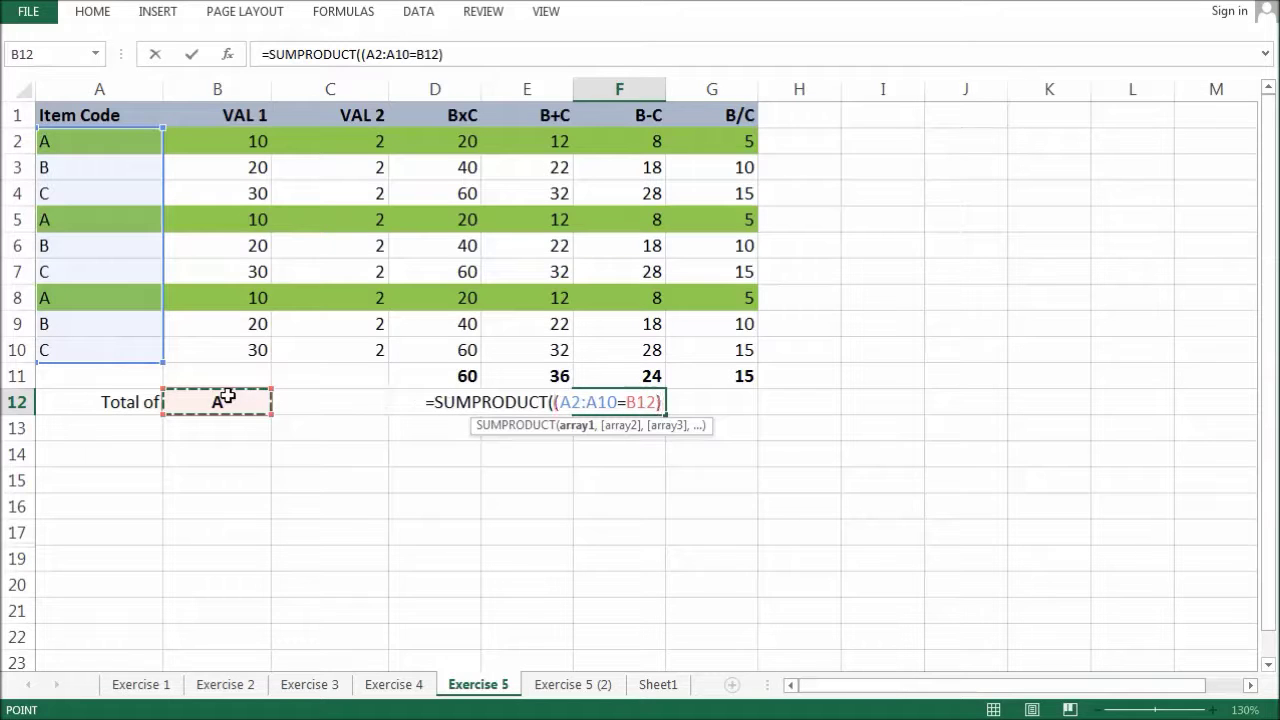
- Complete the F12 formula as =SUMPRODUCT((A2:A10=B12)*(B2:B10-C2:C10)) to total B-C for the code in B12
type("*")
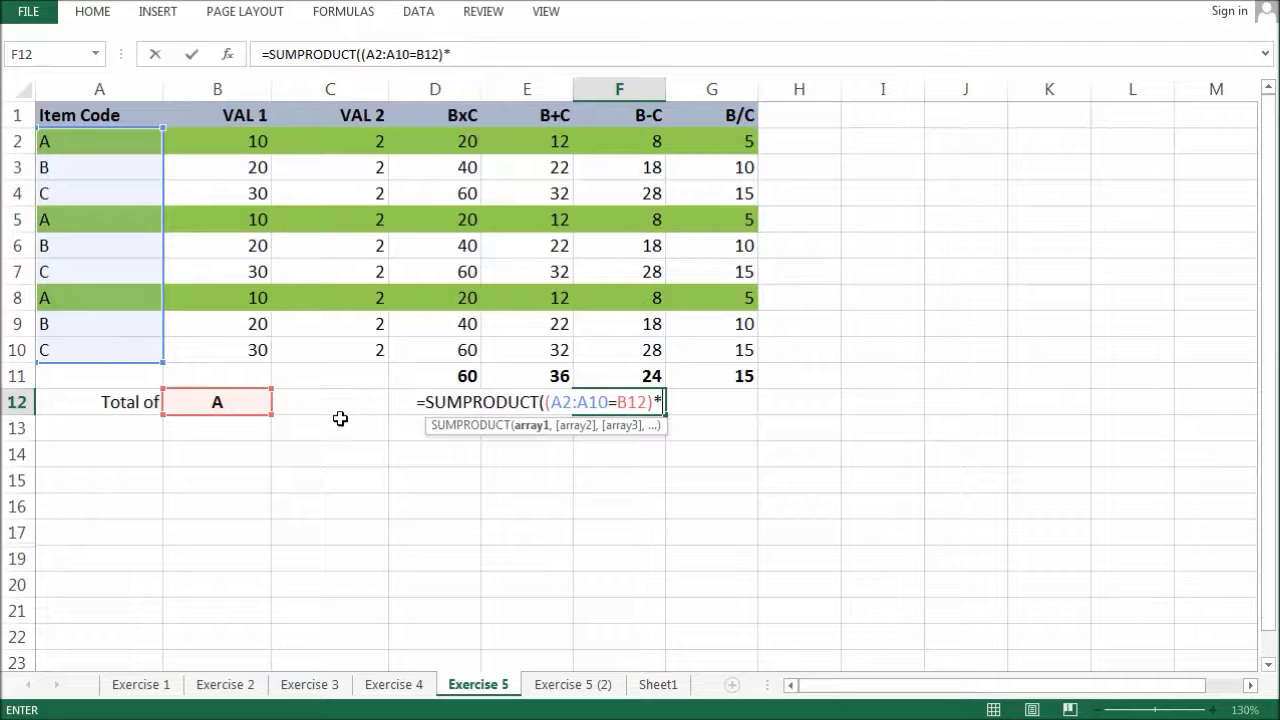
type("(")
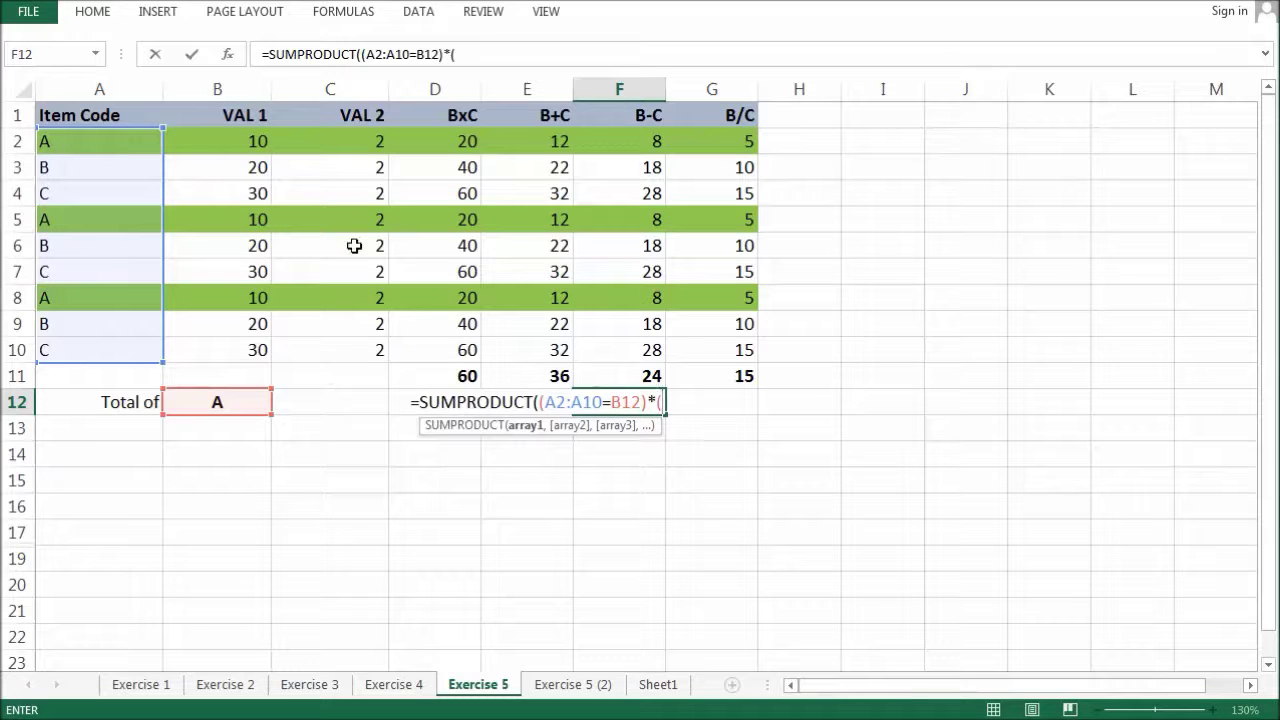
left_click_drag(240, 143, 254, 349)
type("-")
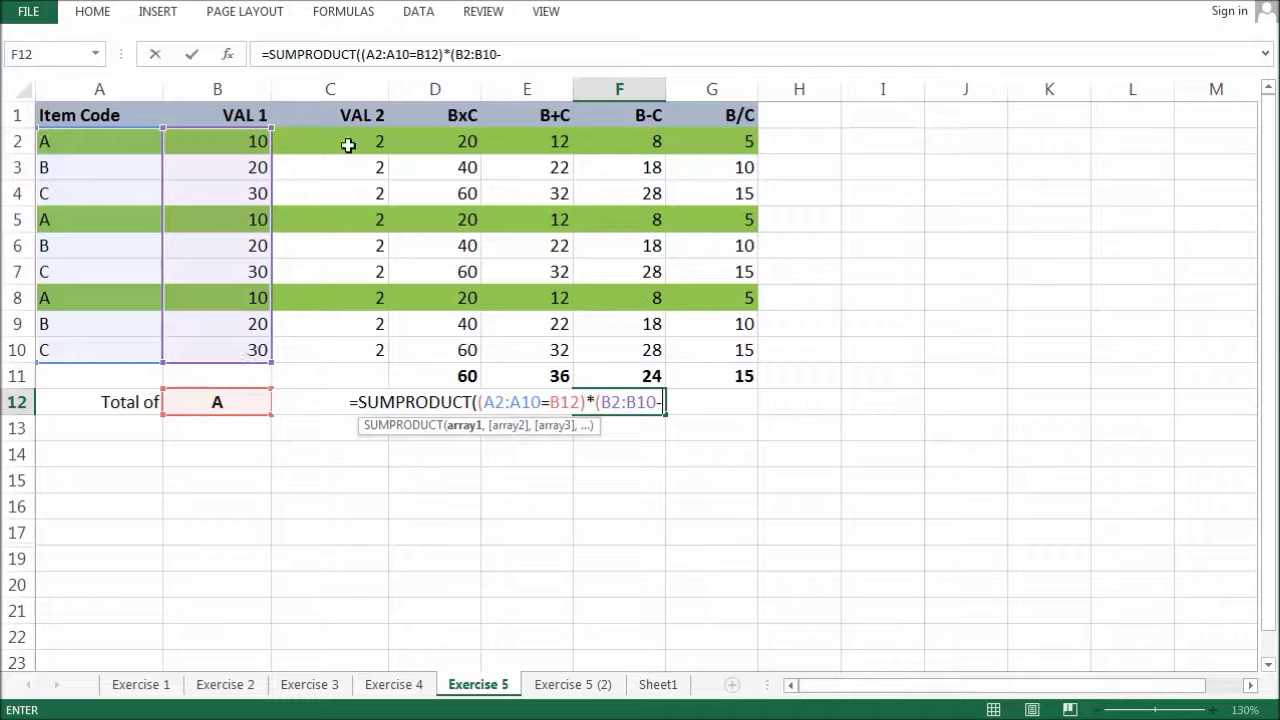
left_click_drag(349, 143, 356, 357)
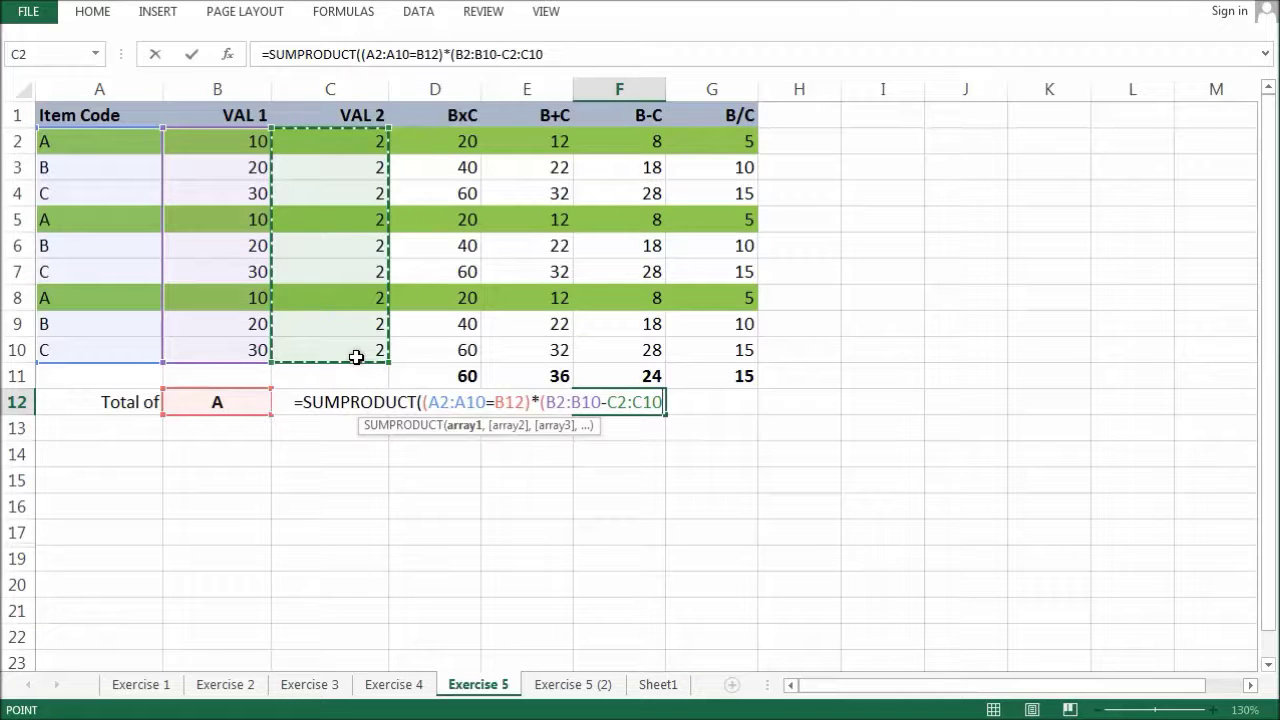
type(")")
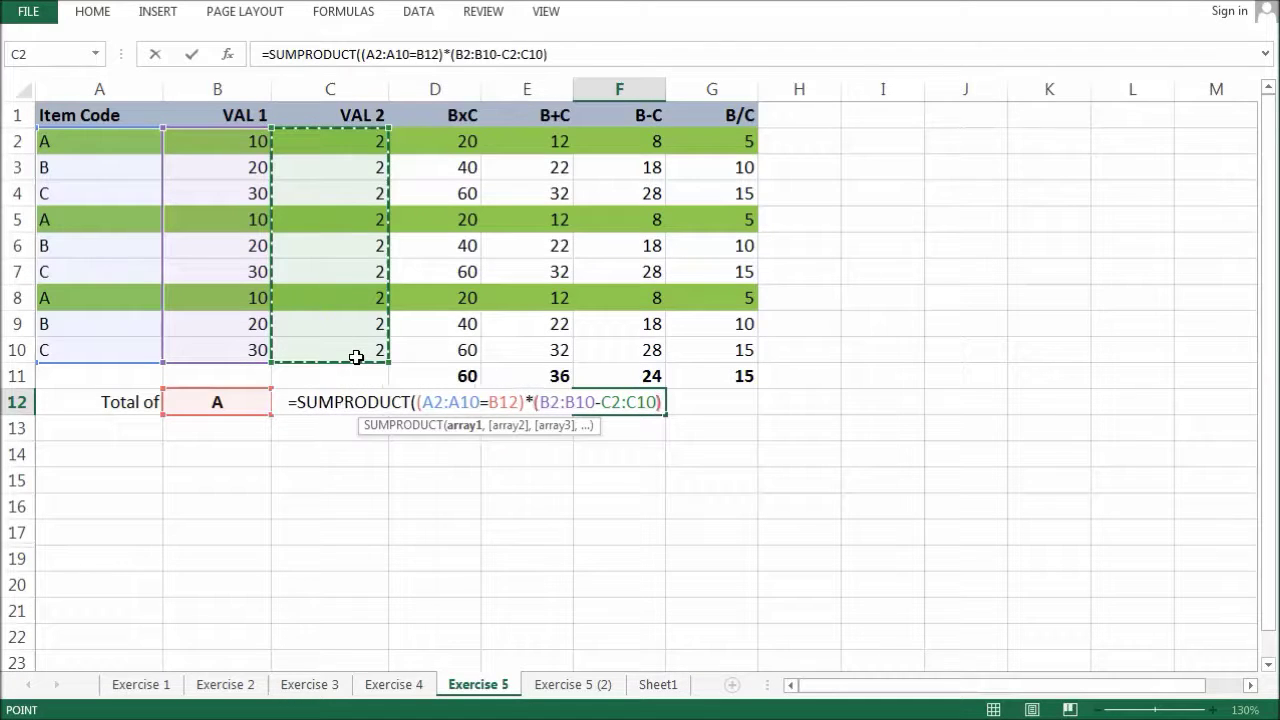
type(")")
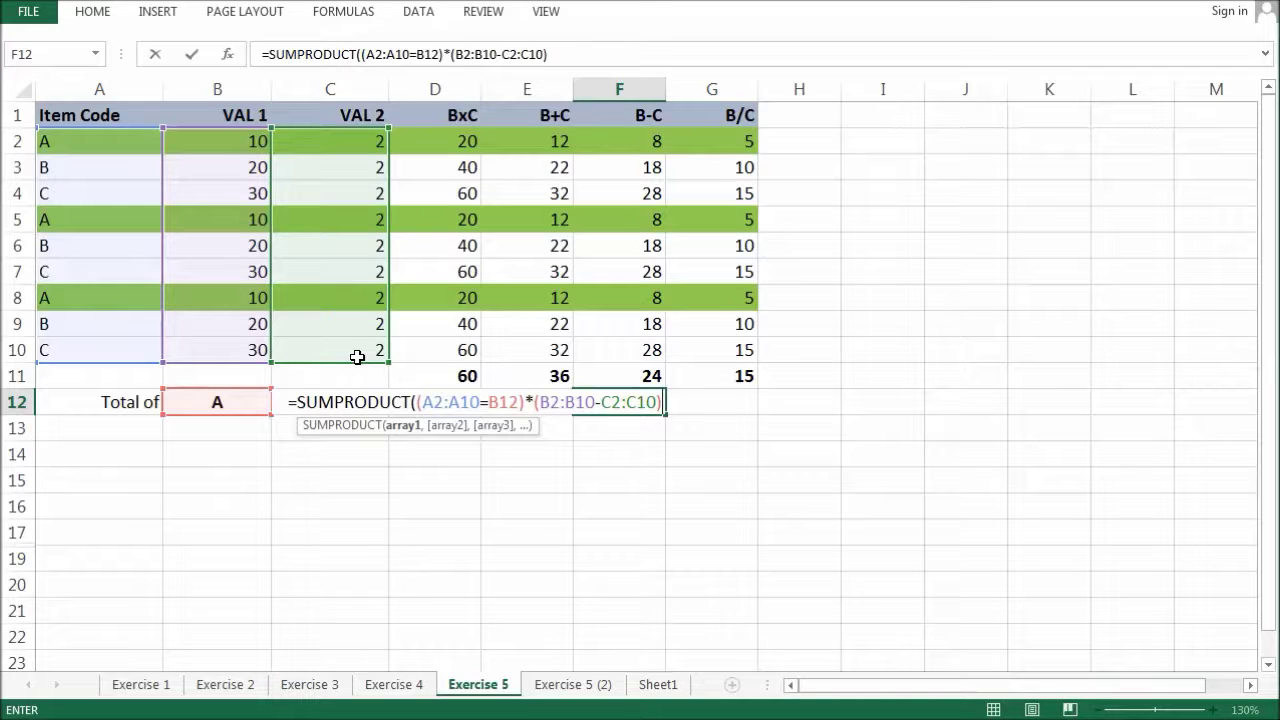
type(")")
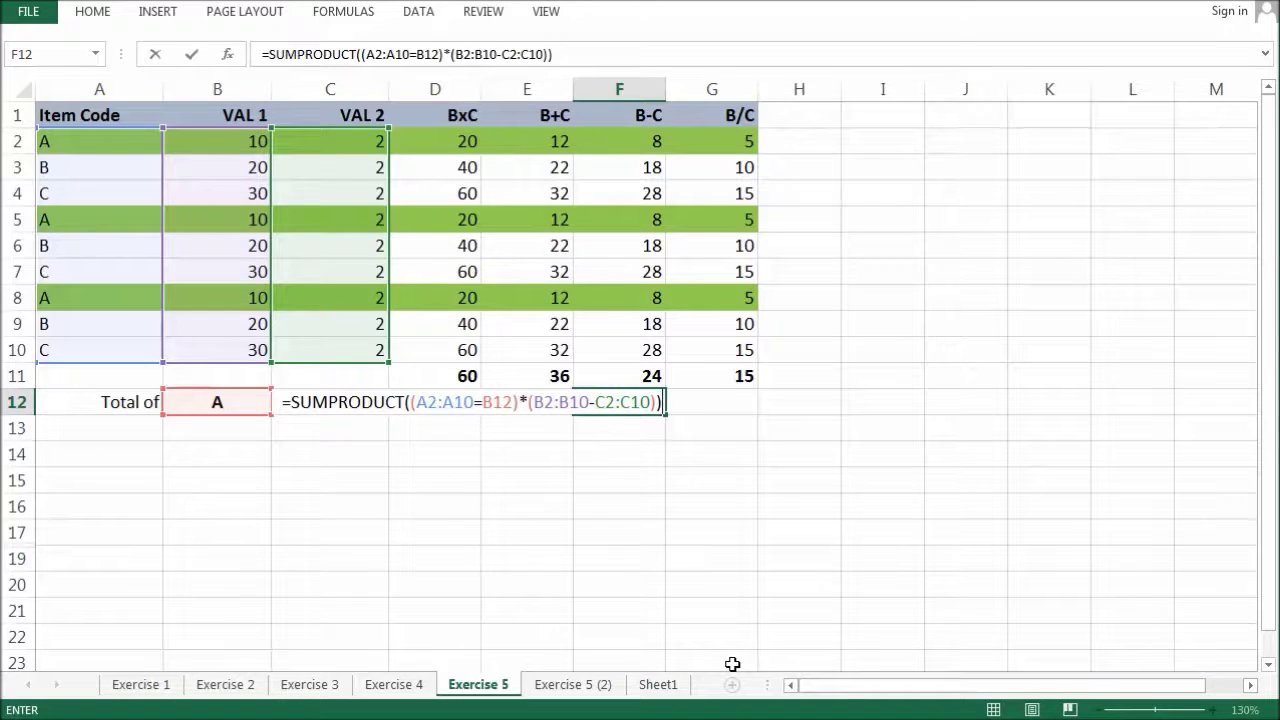
key("Return")
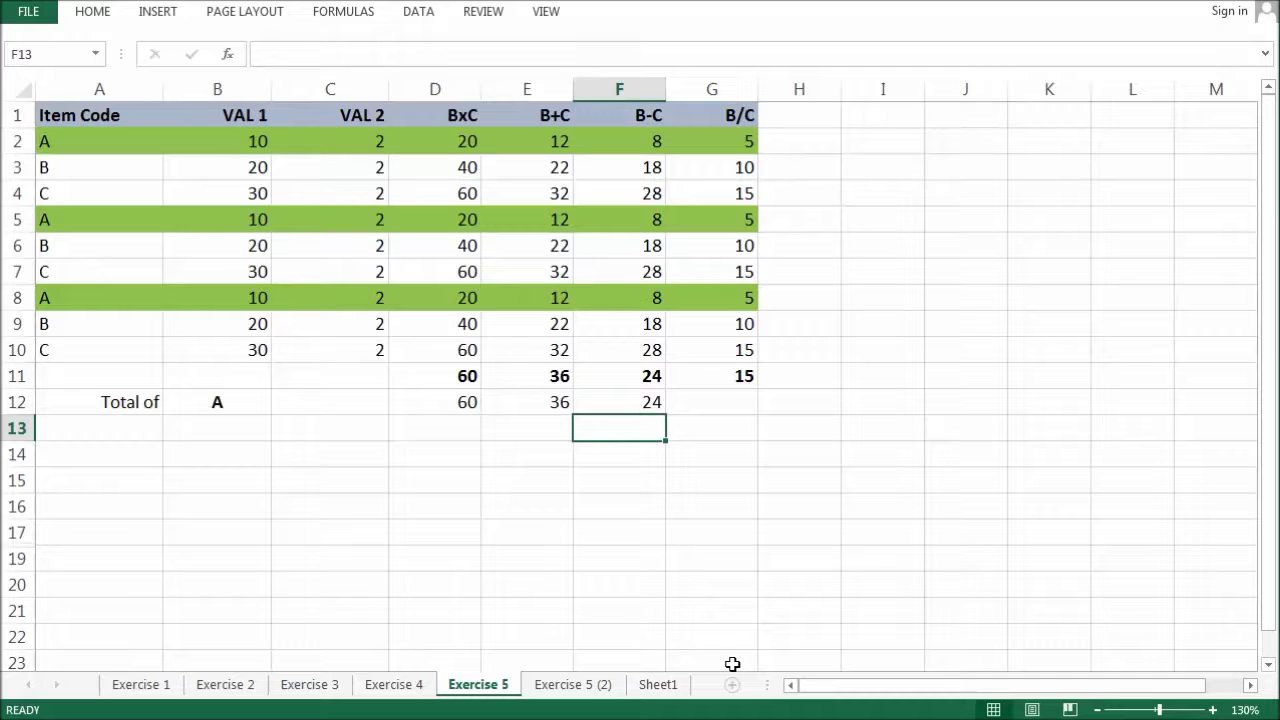
- Start a SUMPRODUCT formula in G12 with the item code condition (A2:A10=B12) followed by a multiplication sign
left_click(721, 406)
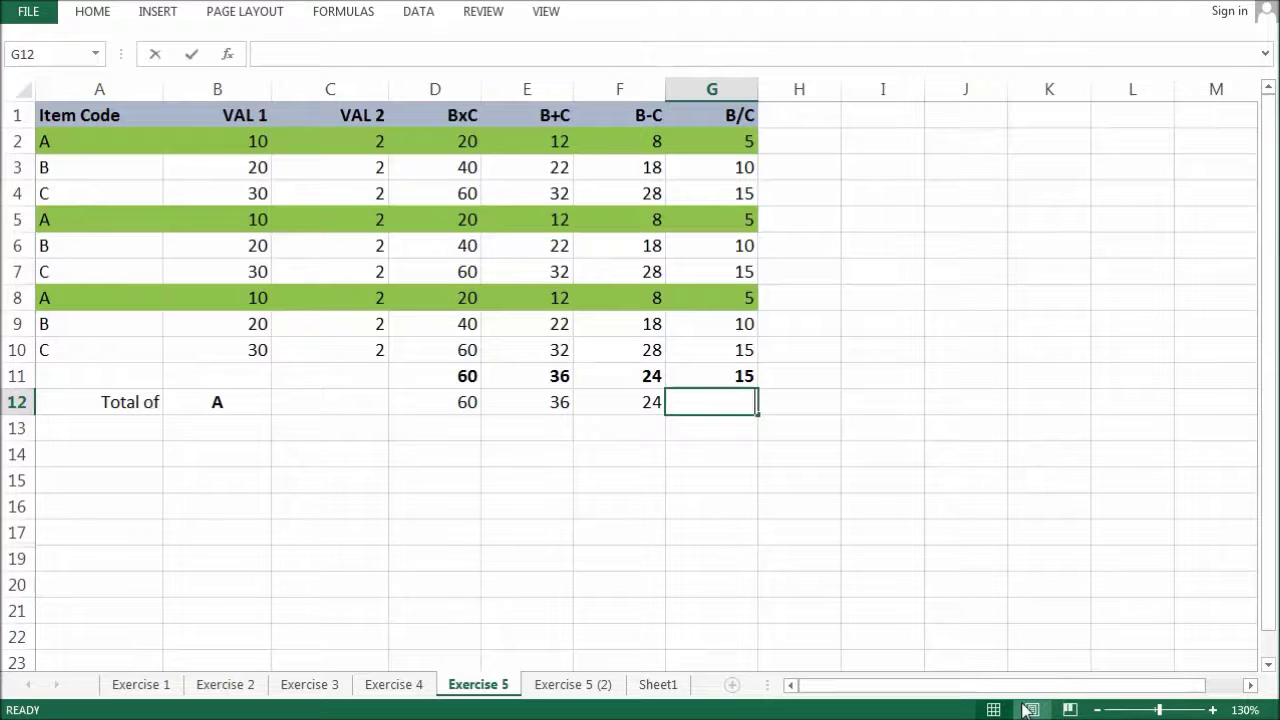
type("=SUMPRODUCT")
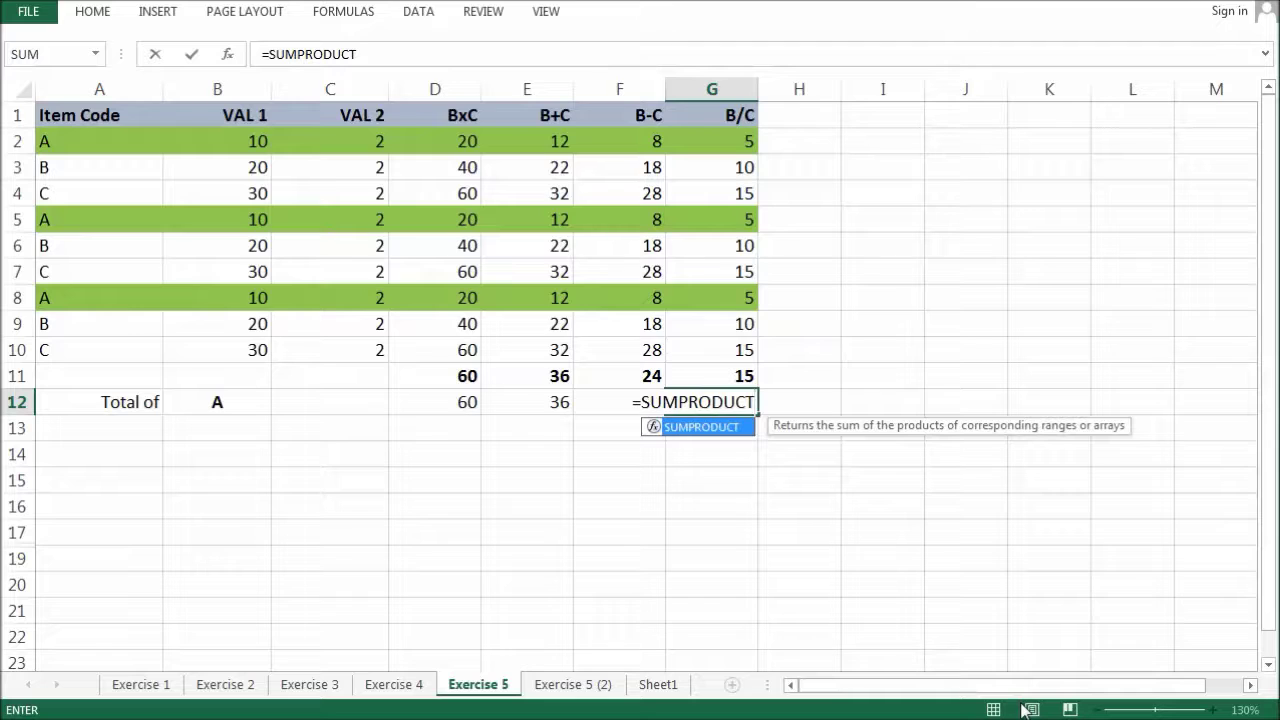
type("(")
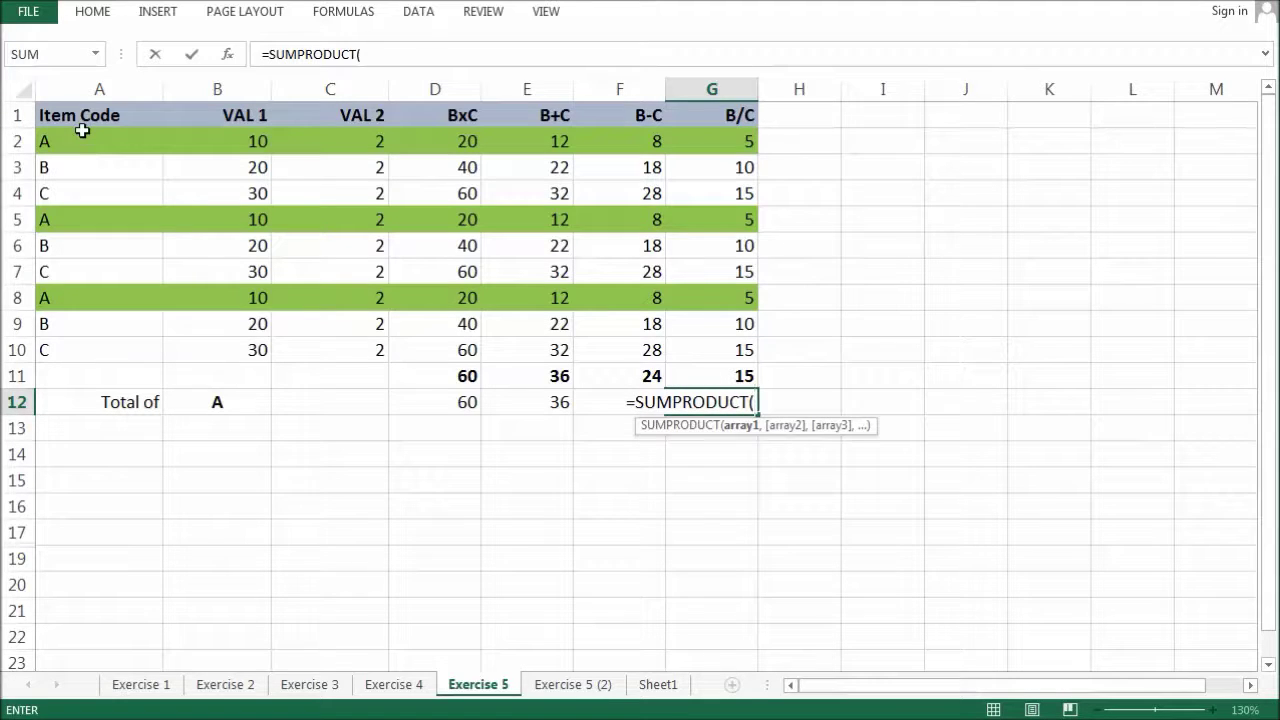
type("(")
left_click_drag(83, 140, 89, 354)
type("=")
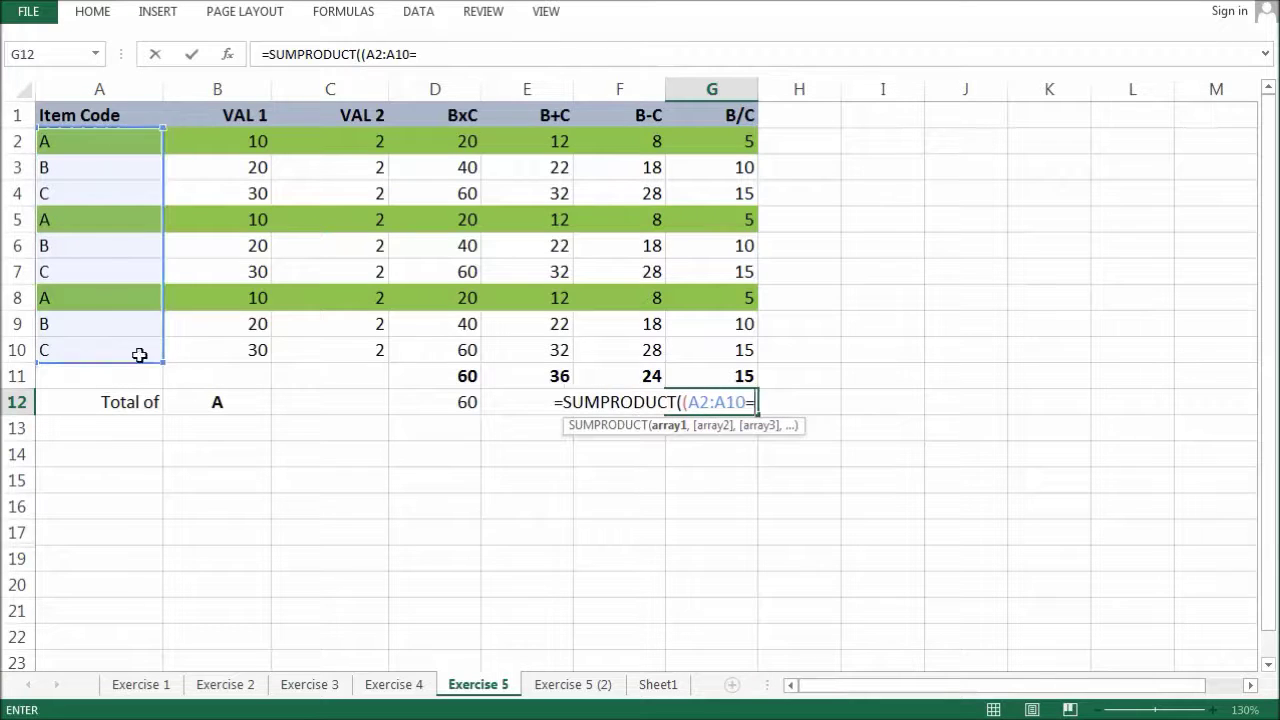
left_click(210, 402)
type(")*")
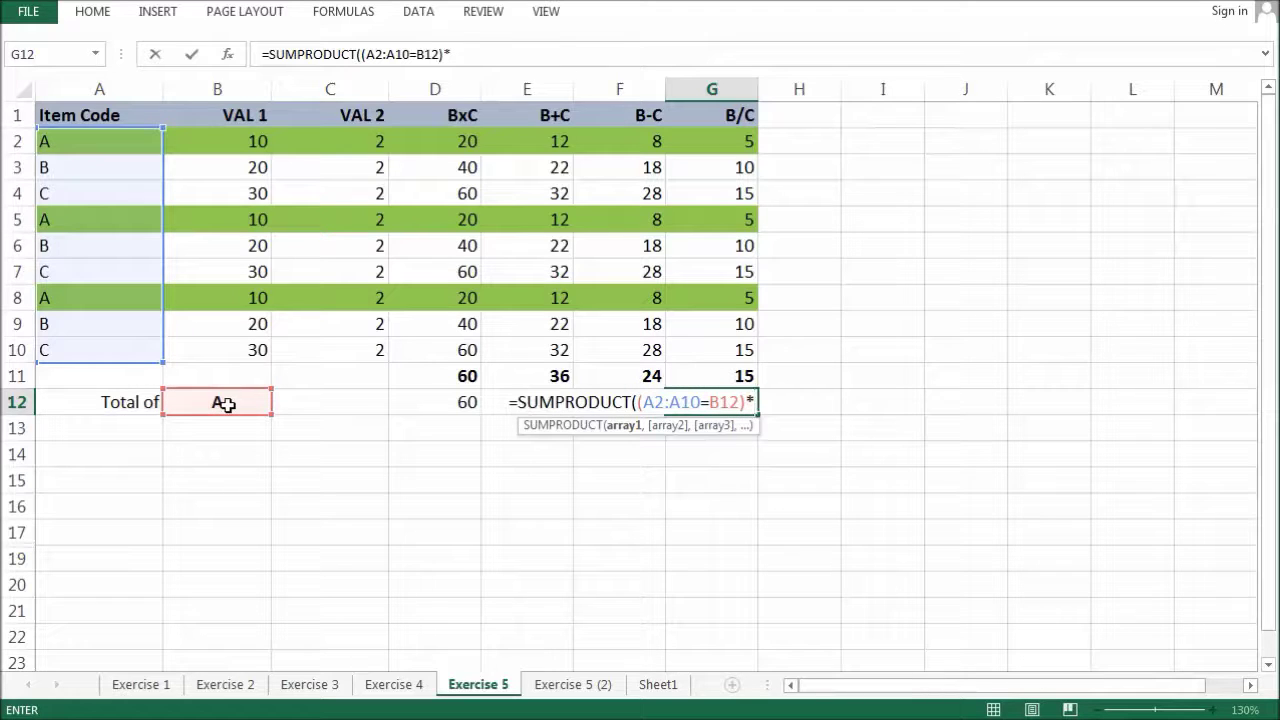
- Complete the G12 formula as =SUMPRODUCT((A2:A10=B12)*B2:B10/C2:C10) and compare it with the B/C total in G11
left_click_drag(234, 138, 240, 349)
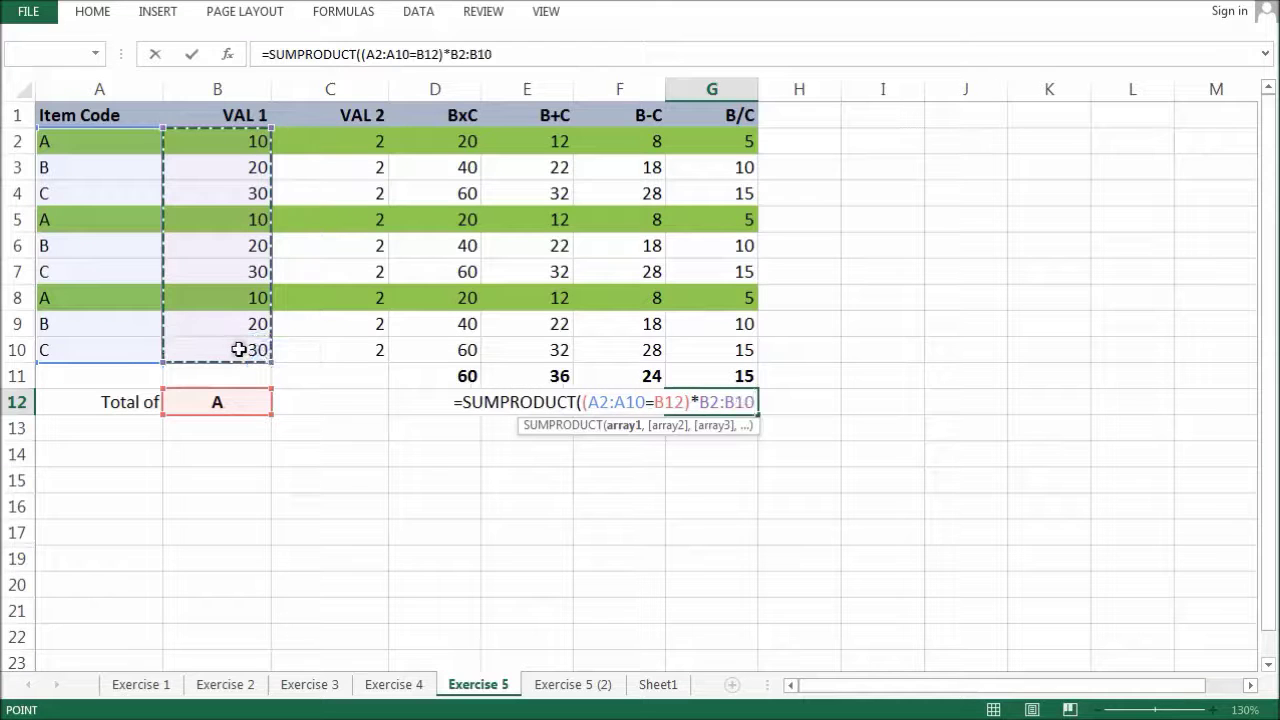
type("/")
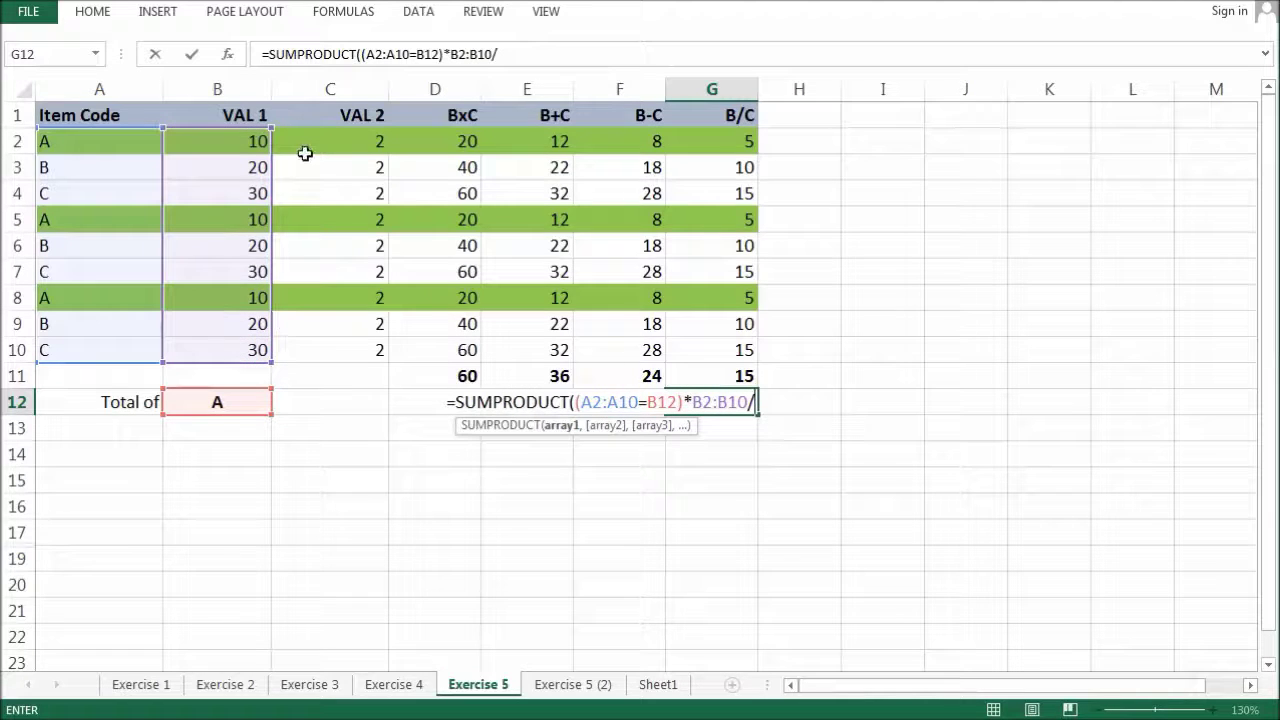
left_click_drag(311, 141, 345, 271)
left_click_drag(339, 351, 337, 360)
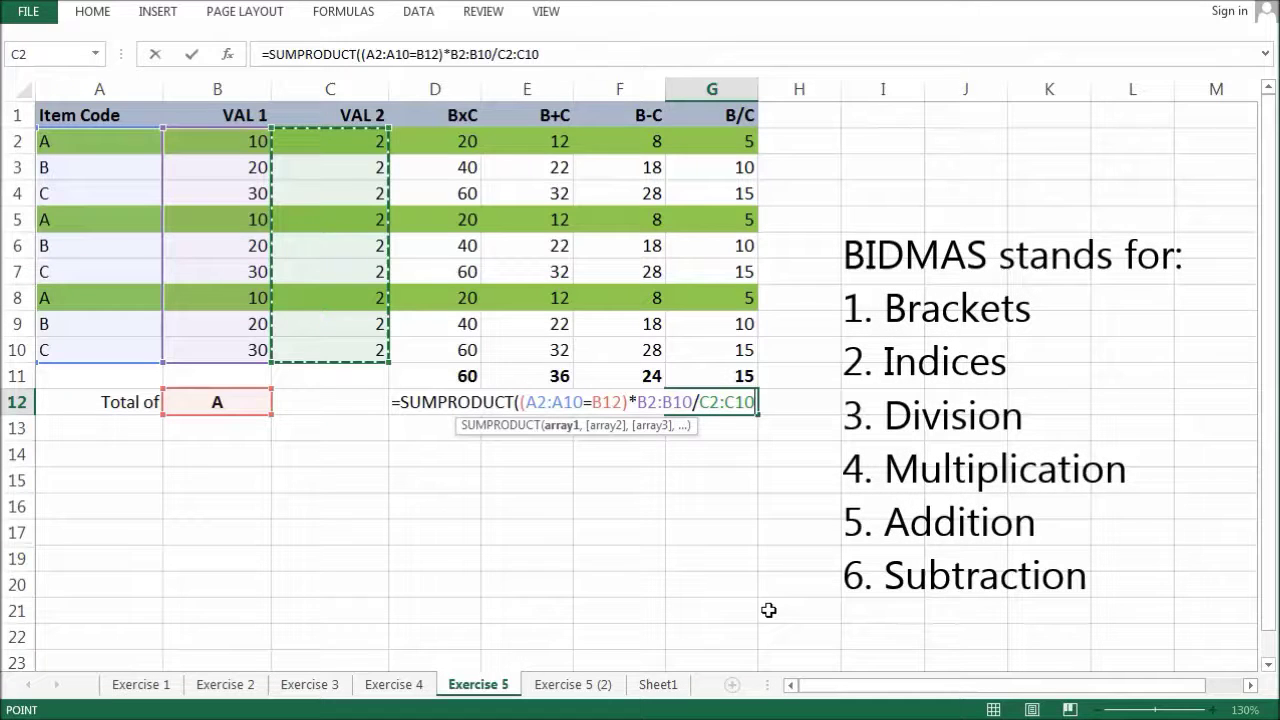
type(")")
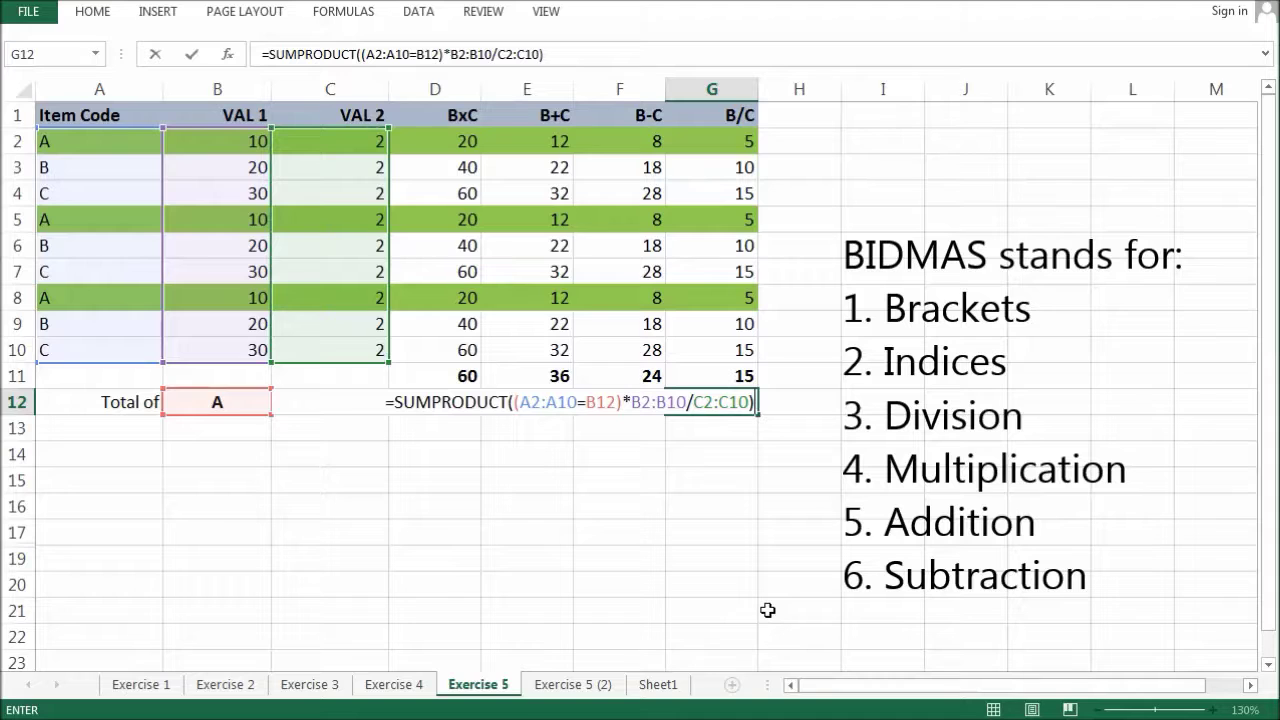
key("Return")
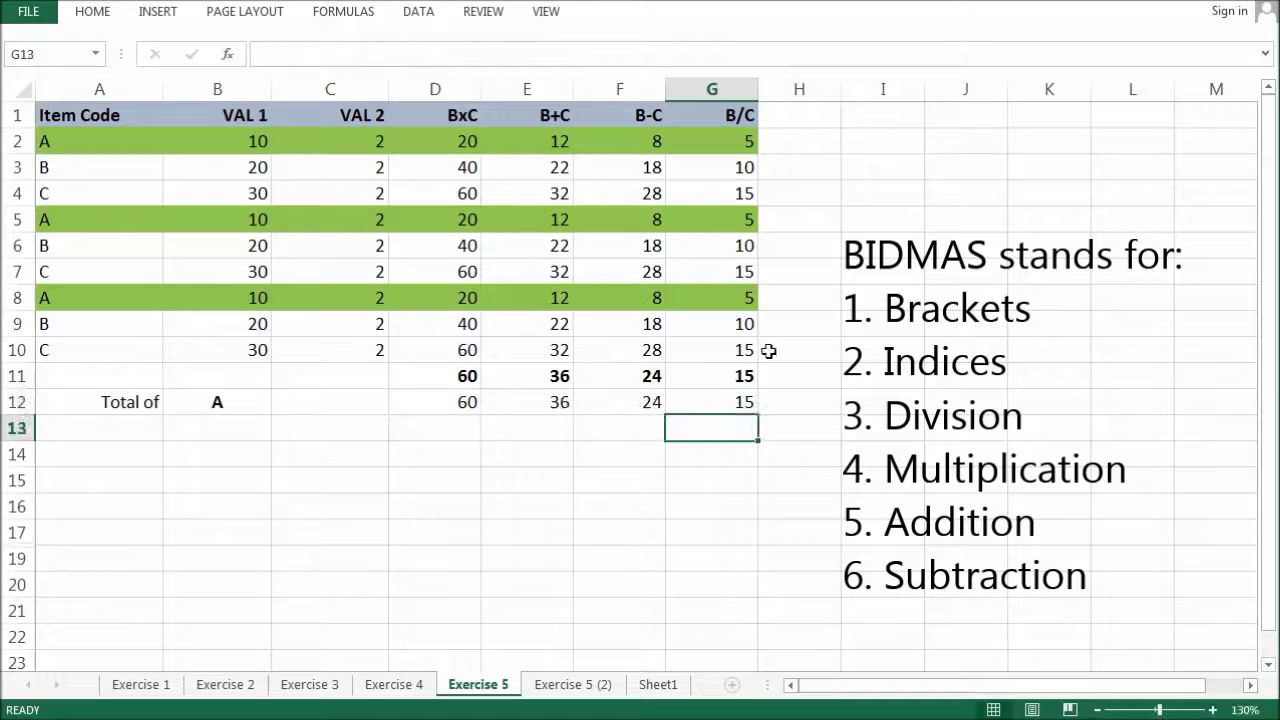
left_click(712, 376)
left_click(714, 405)
left_click(711, 377)
left_click(709, 405)
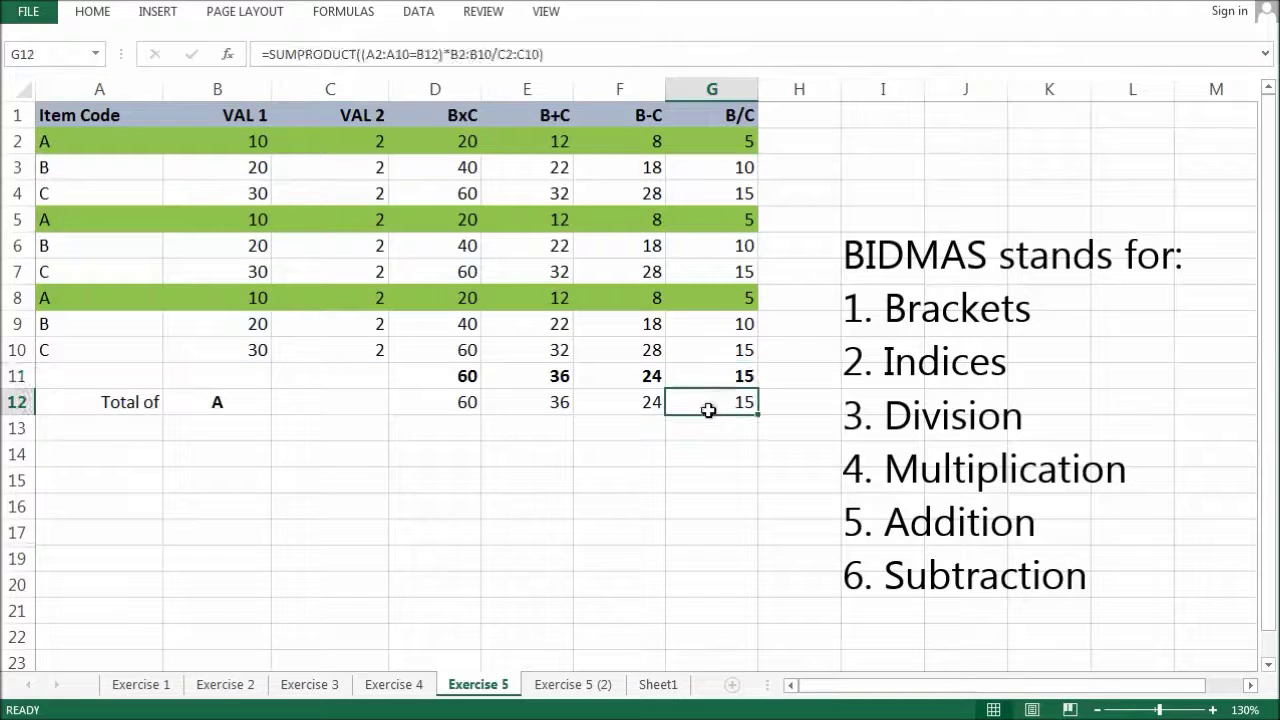